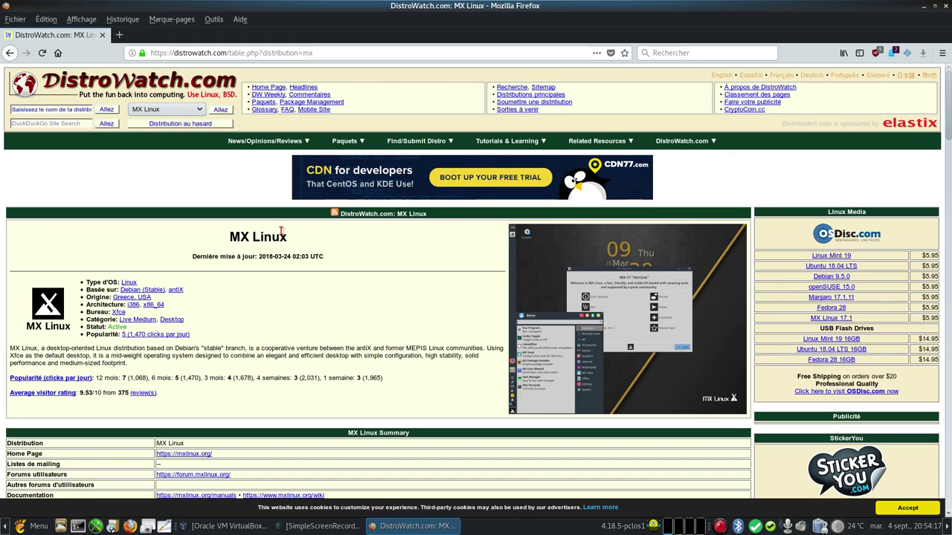
Open the MX Linux home page, mxlinux.org, in a new tab and look it over
scroll(282, 231, down, 4)
right_click(201, 295)
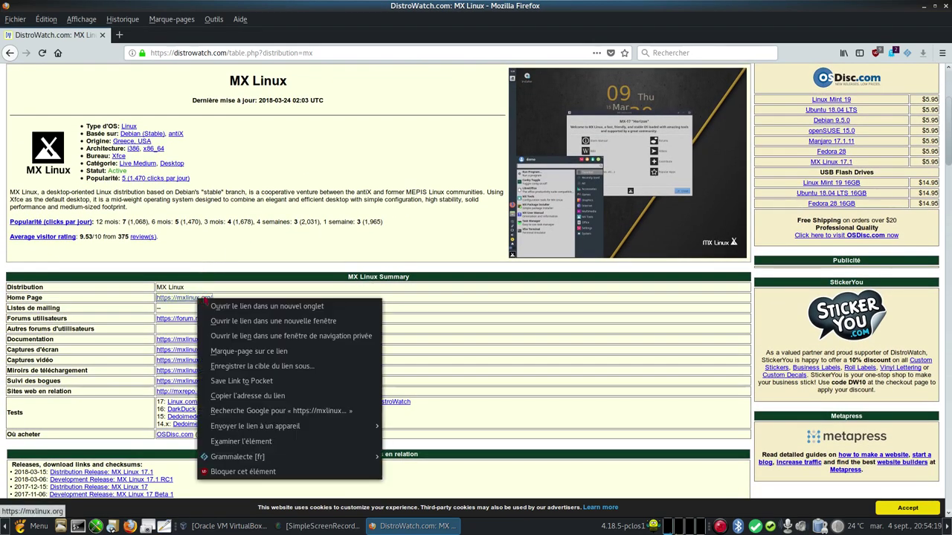
click(316, 300)
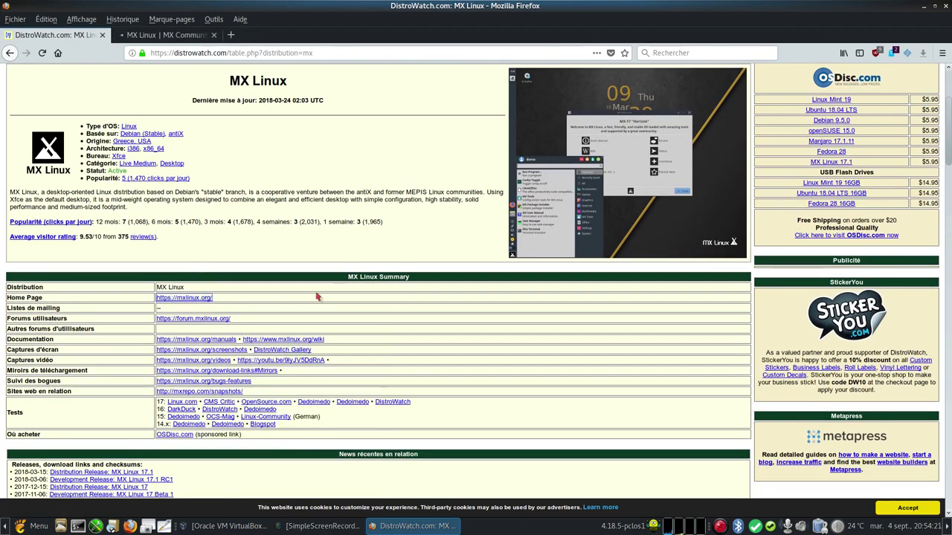
click(181, 37)
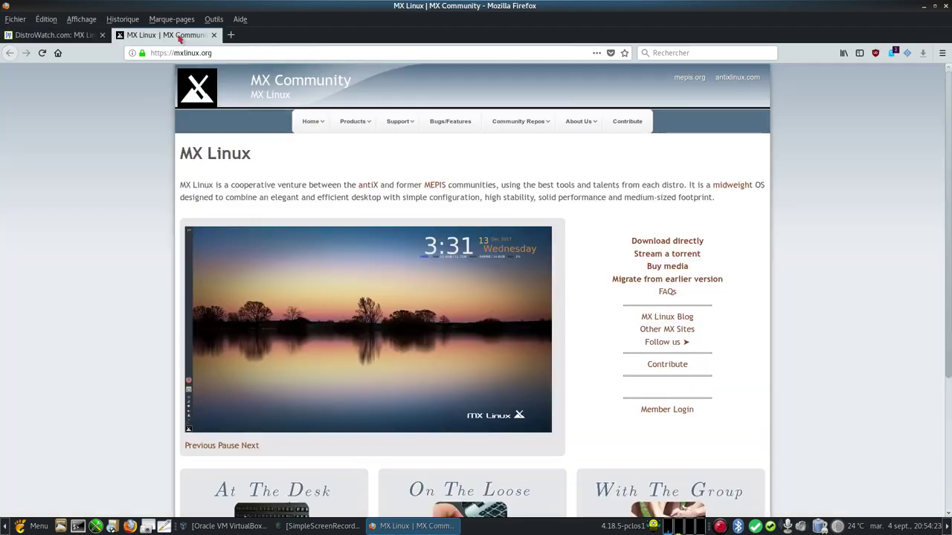
scroll(407, 112, down, 3)
scroll(297, 104, up, 3)
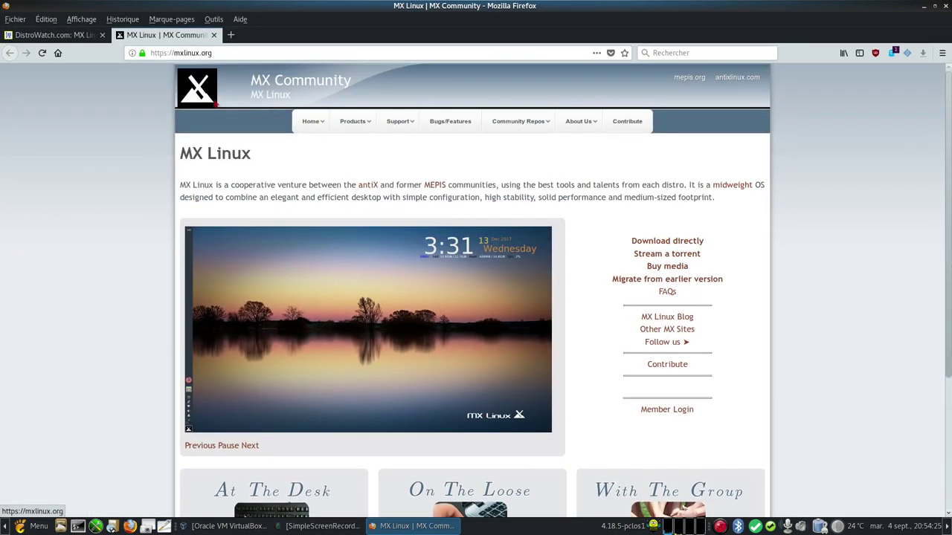
Back on DistroWatch, open the MX Linux download mirrors link in a new tab
click(52, 35)
scroll(218, 240, down, 5)
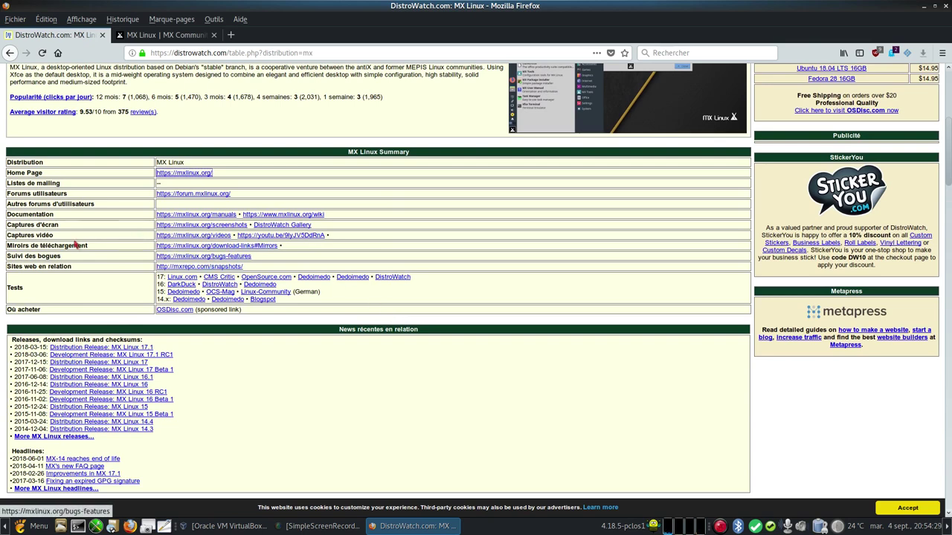
right_click(156, 245)
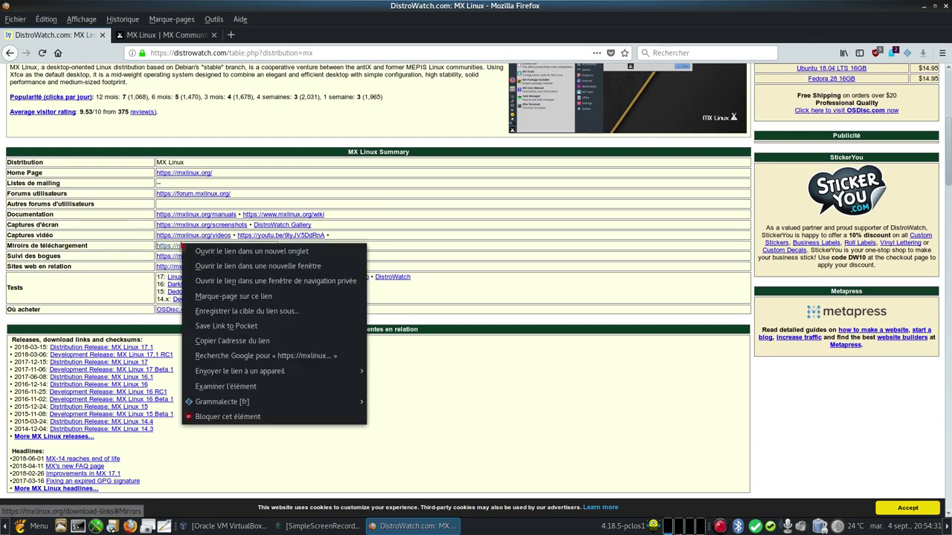
click(221, 253)
Browse the Download Links page and the Community contributions snapshot listing, then close Firefox
click(185, 35)
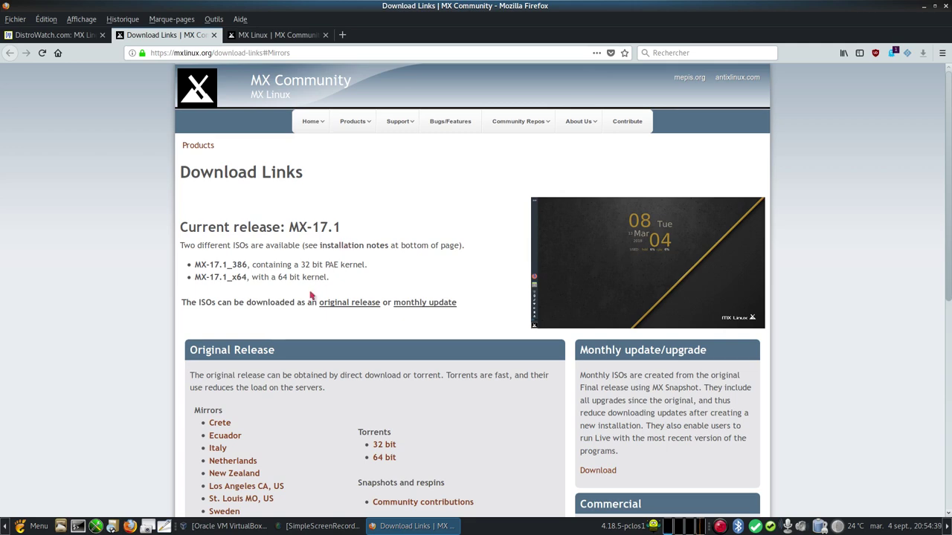
scroll(312, 294, down, 3)
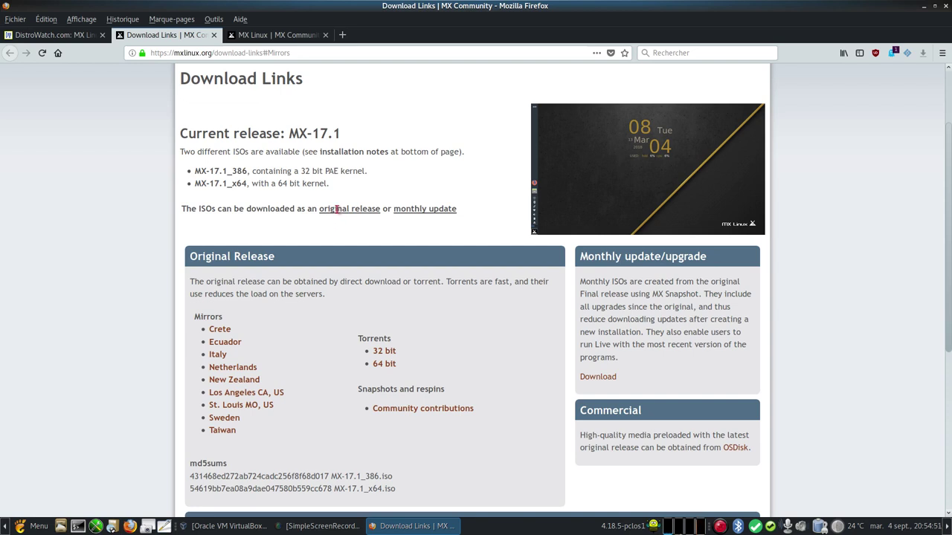
click(423, 409)
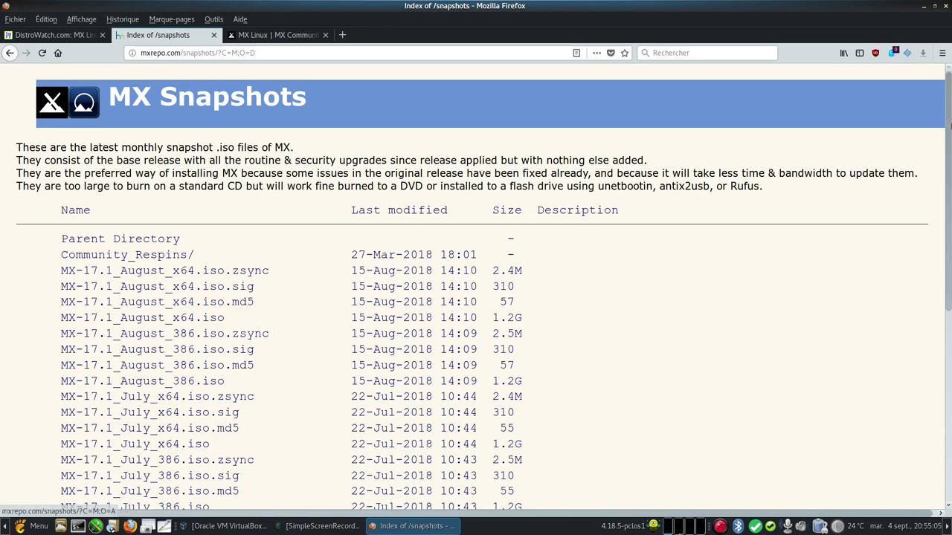
click(945, 6)
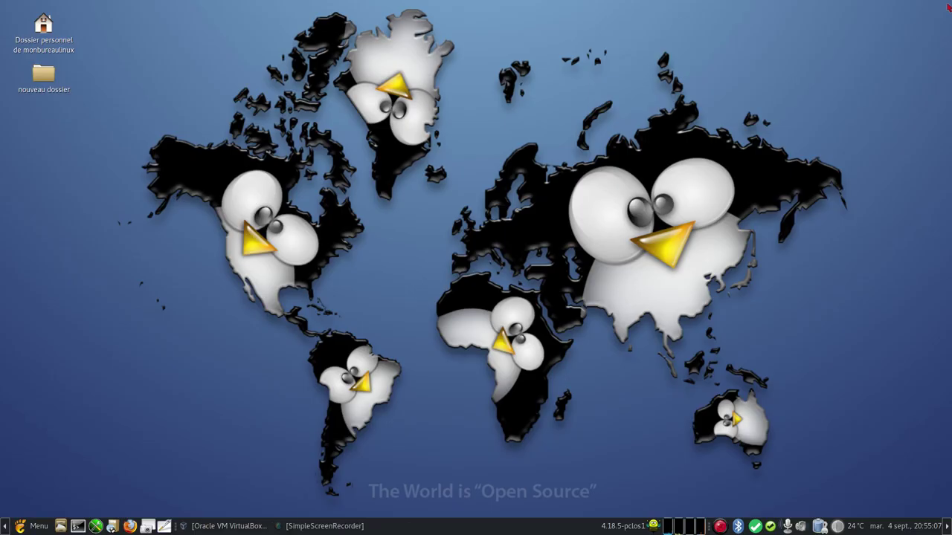
Start the MX Linux 17.1 VM from the VirtualBox manager and open its display menu
click(227, 526)
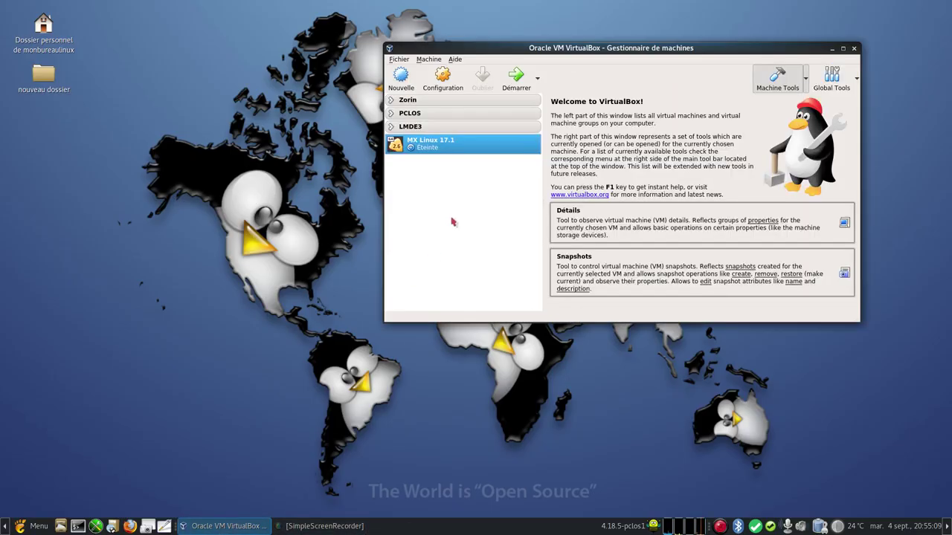
click(511, 77)
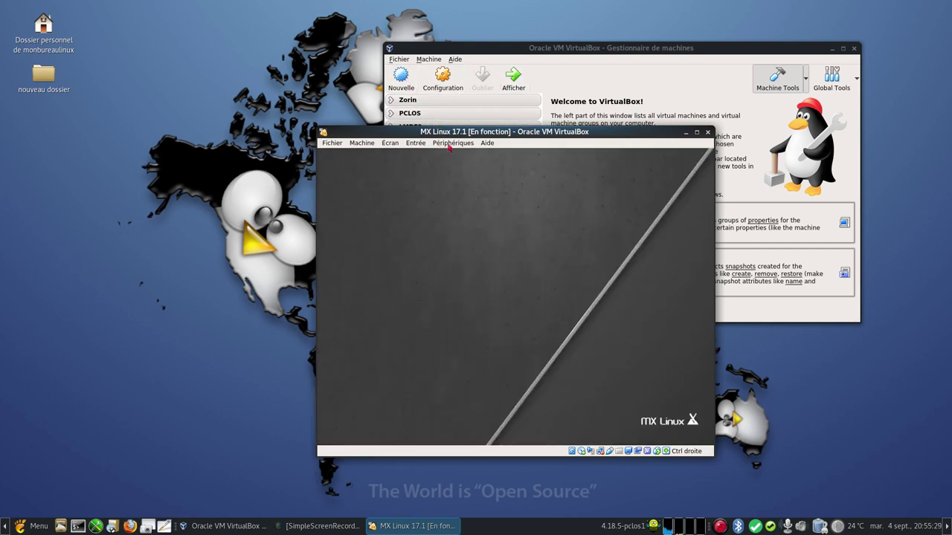
click(387, 145)
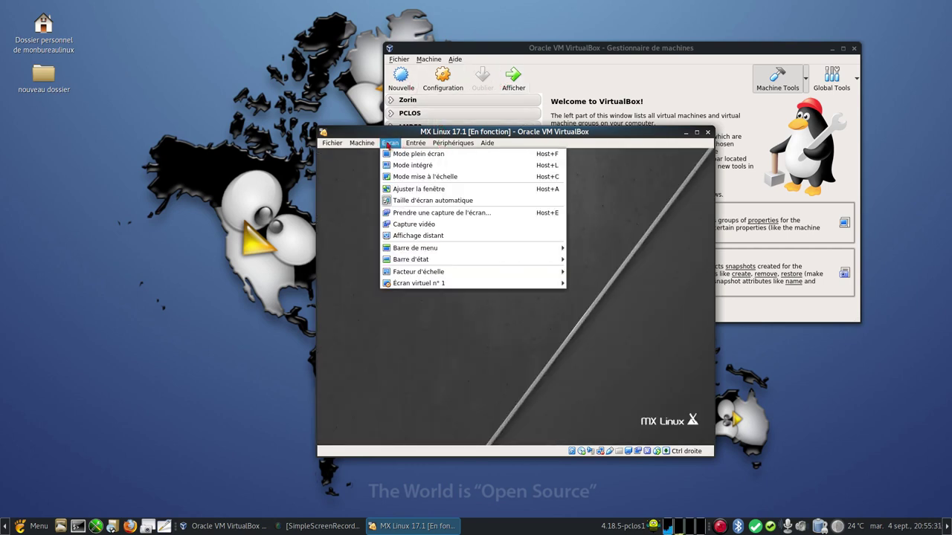
Close the Écran menu, maximize the VM window, then reposition and close the MX Welcome dialog
click(358, 93)
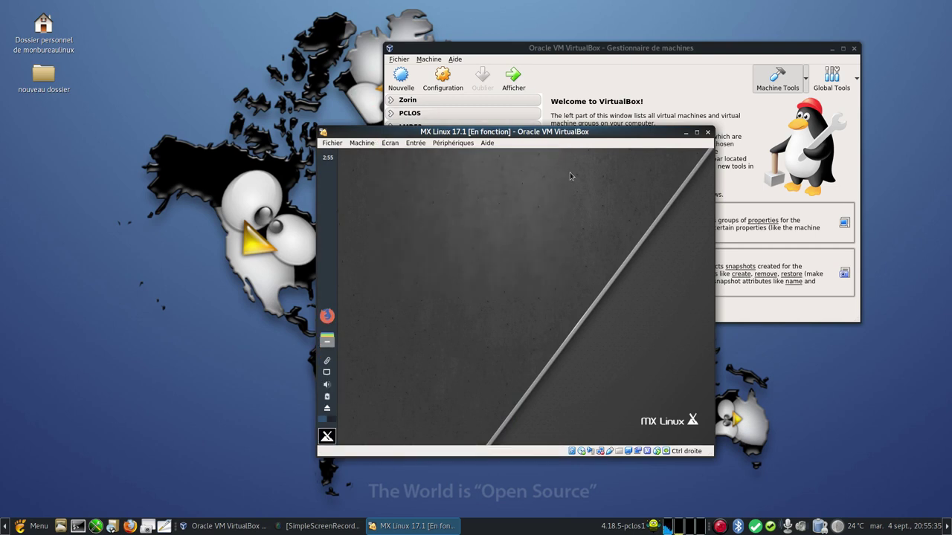
click(697, 132)
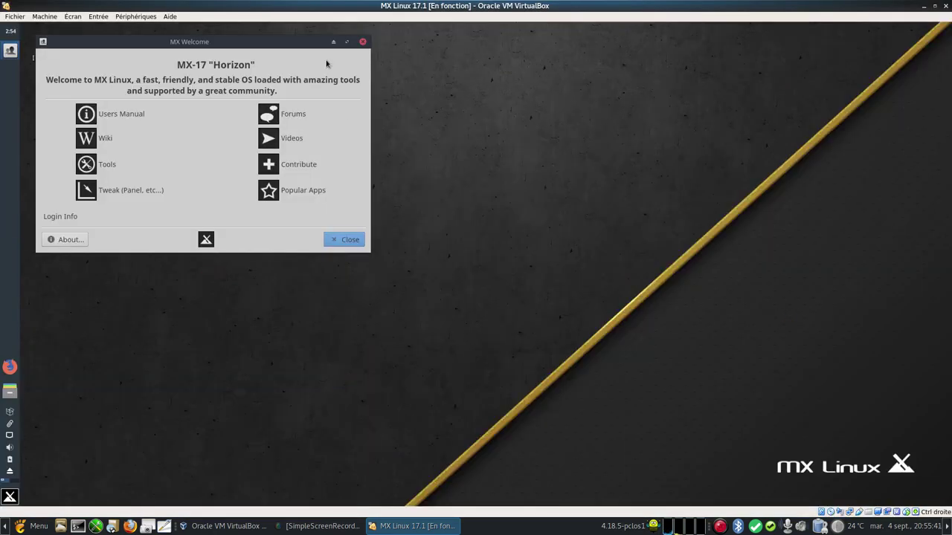
drag(293, 43, 603, 91)
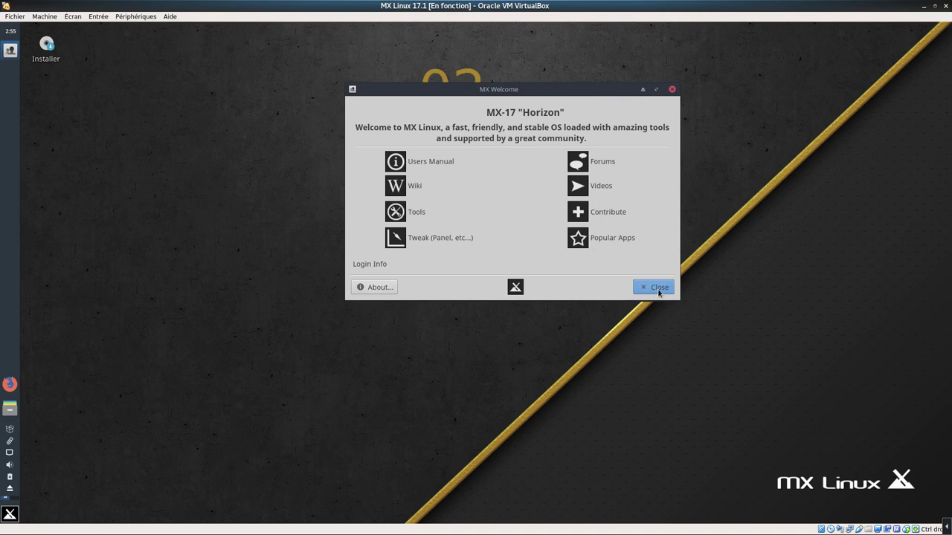
drag(532, 89, 502, 215)
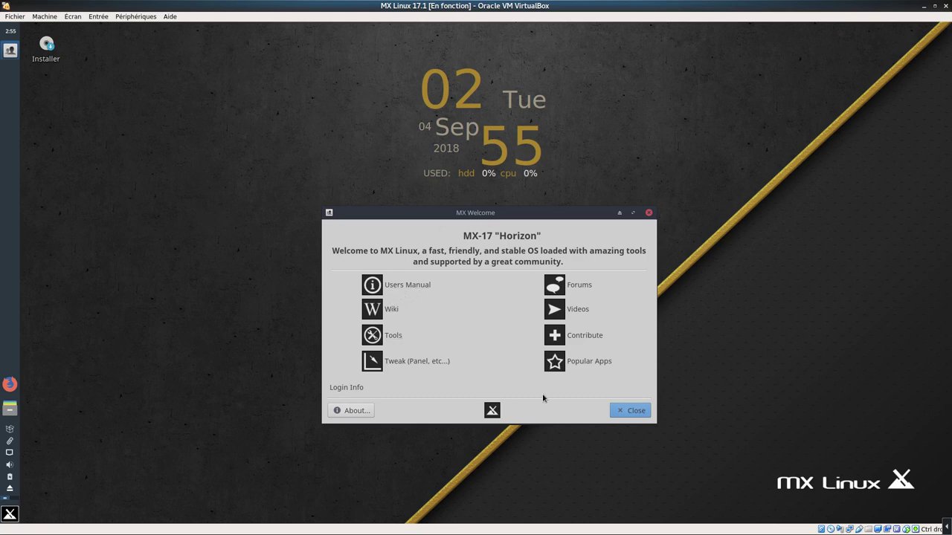
click(634, 411)
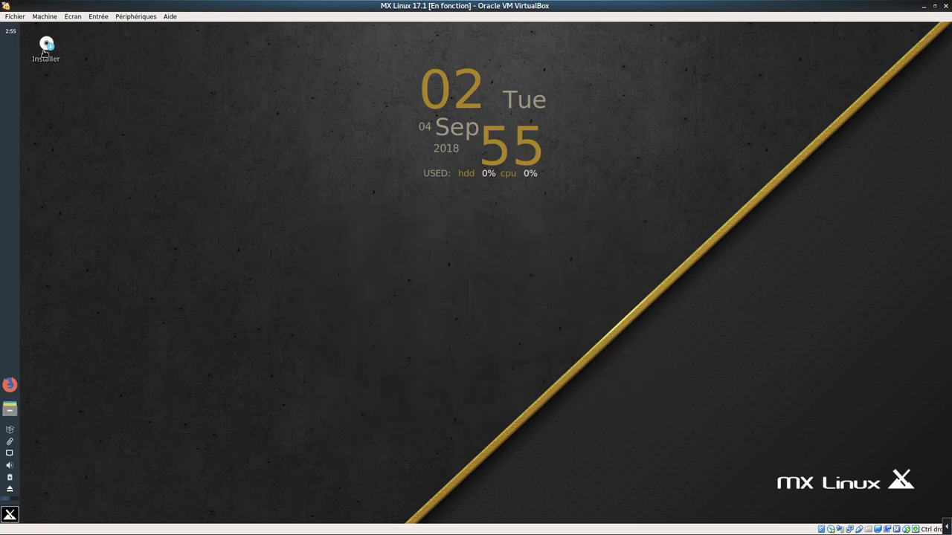
Launch the installer and add the French (alternative) keyboard layout
double_click(44, 54)
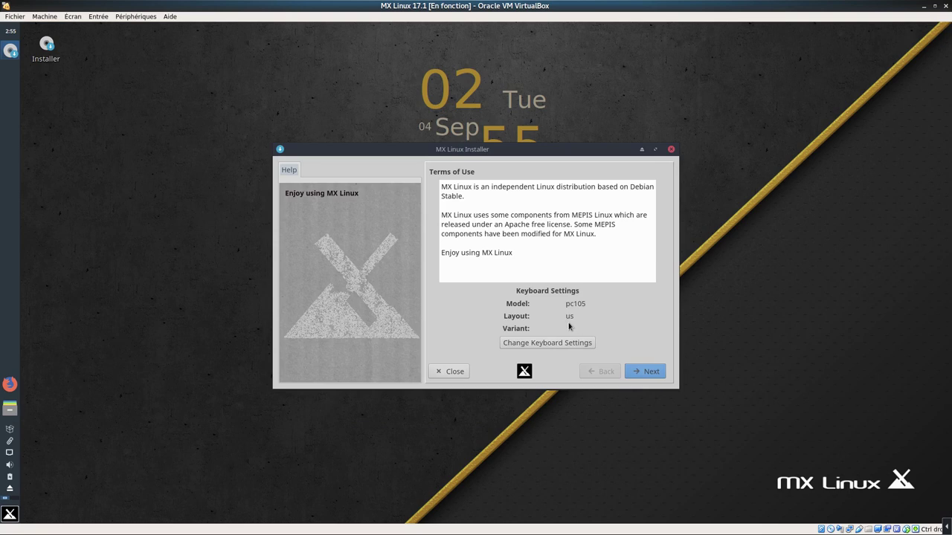
click(554, 344)
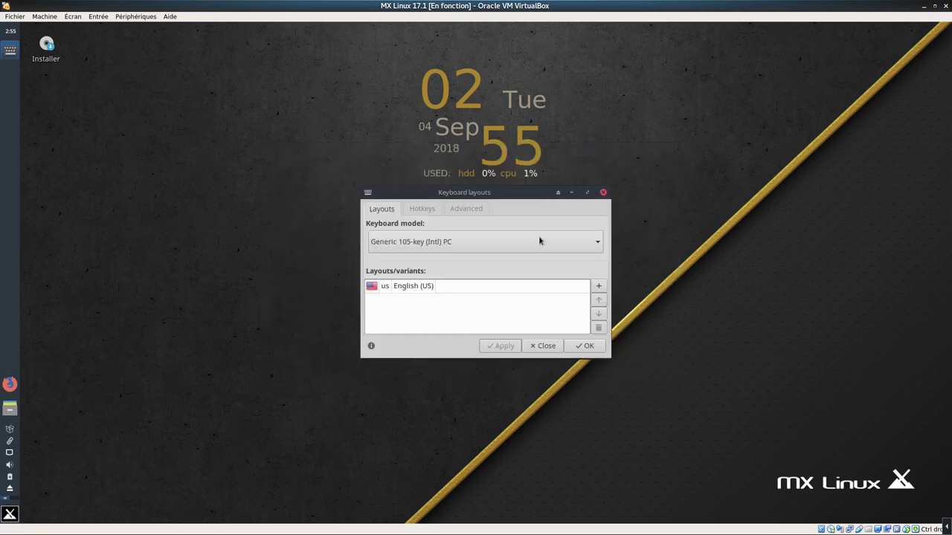
click(598, 287)
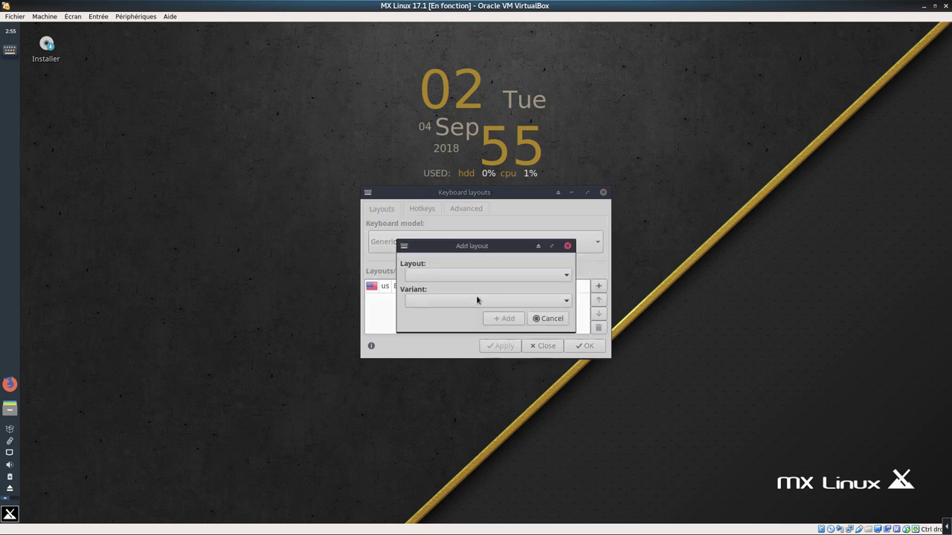
click(470, 275)
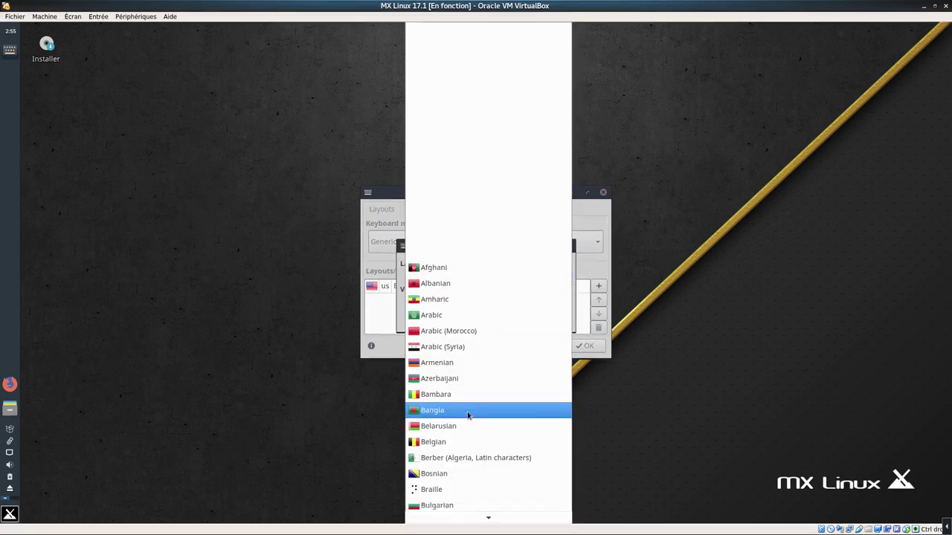
scroll(464, 424, down, 5)
scroll(461, 432, down, 6)
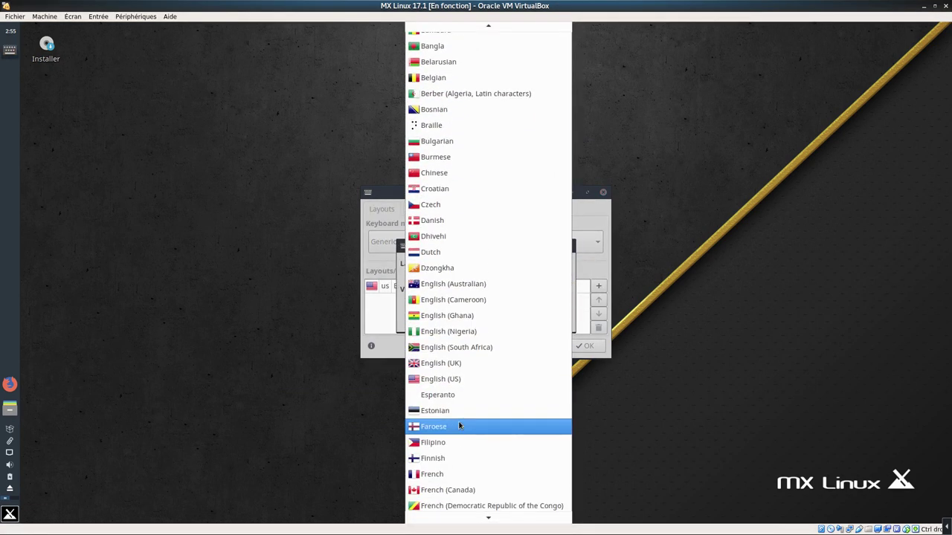
click(466, 455)
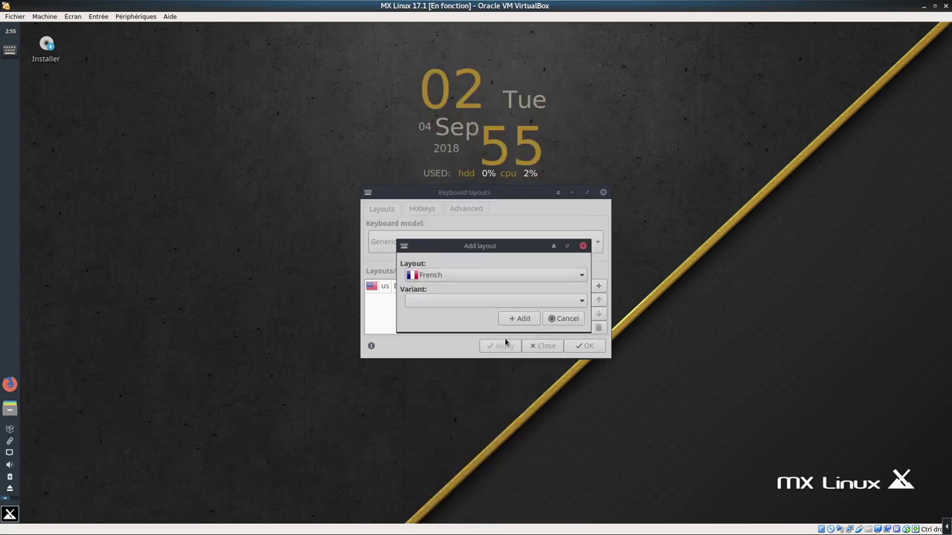
click(485, 305)
click(481, 327)
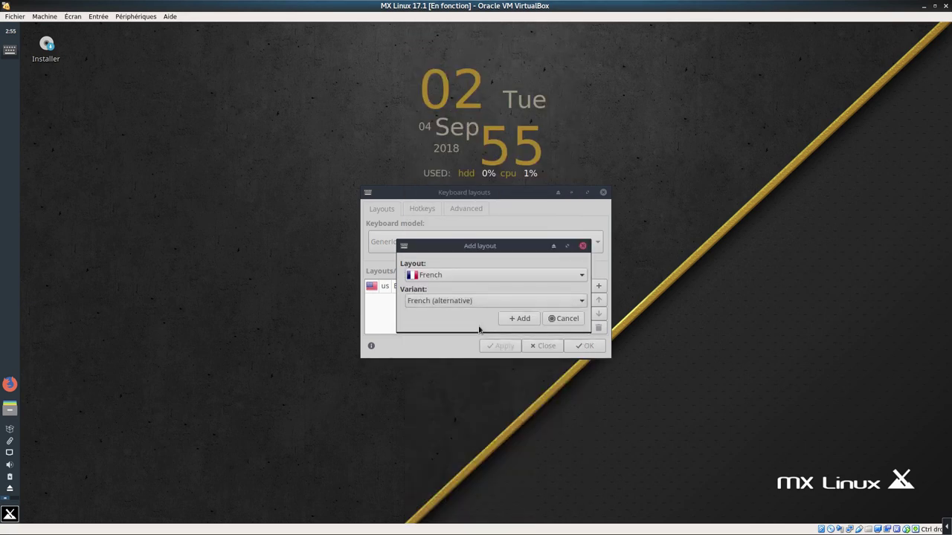
click(514, 319)
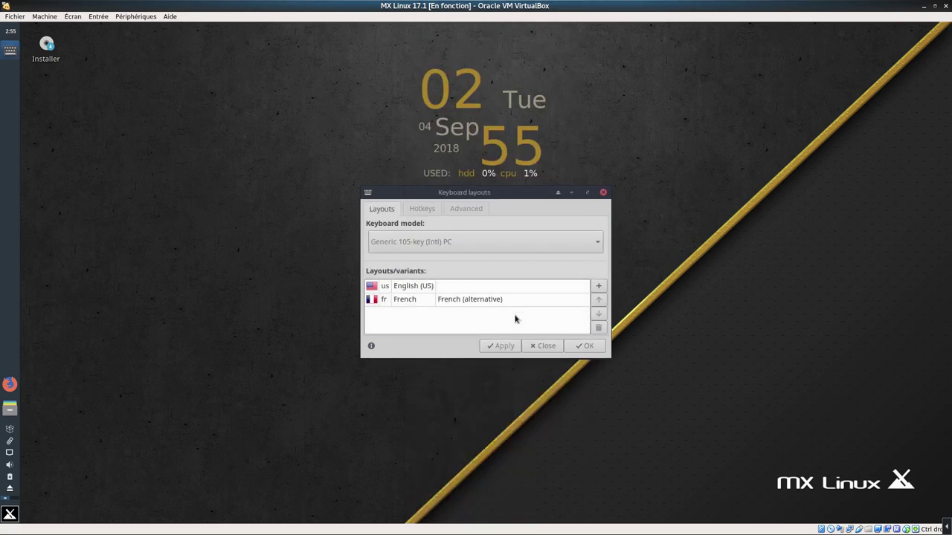
Remove the English (US) layout and apply the keyboard settings
click(546, 290)
click(599, 328)
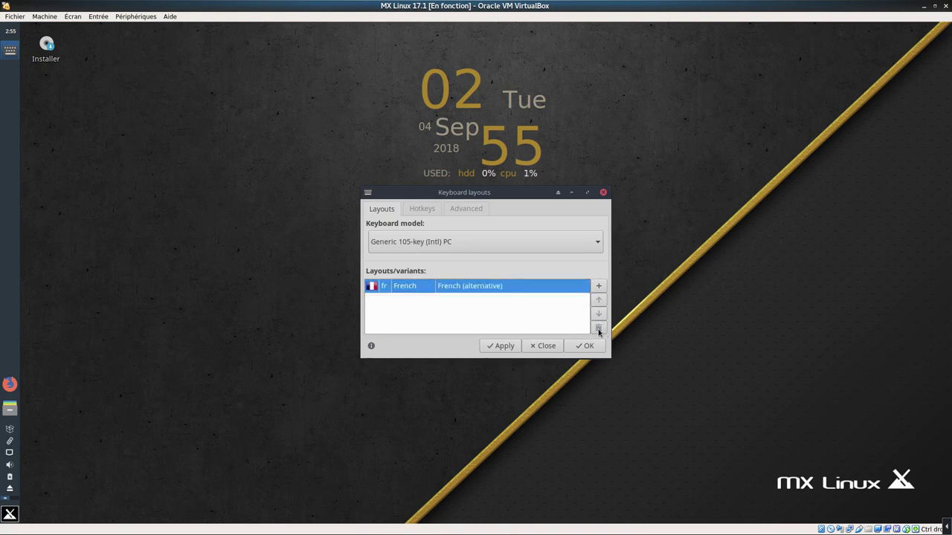
click(501, 347)
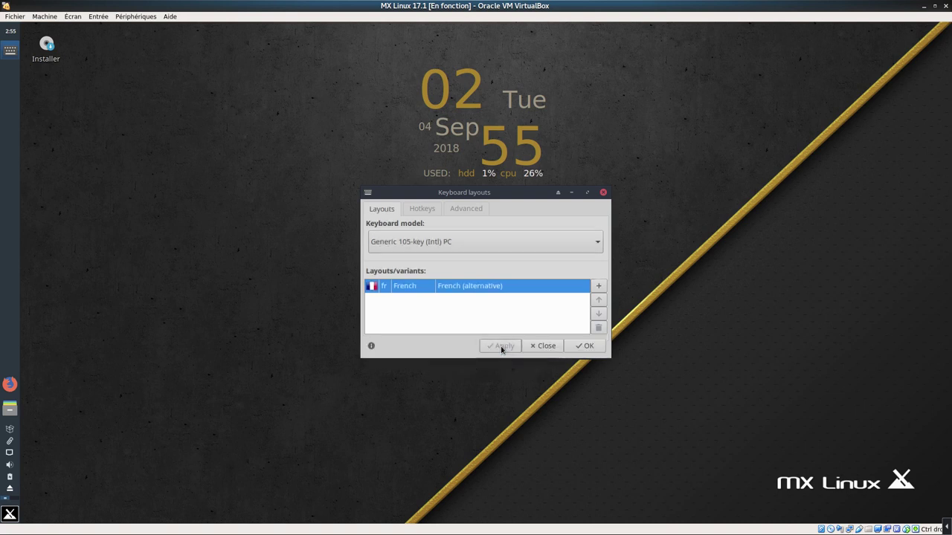
click(588, 346)
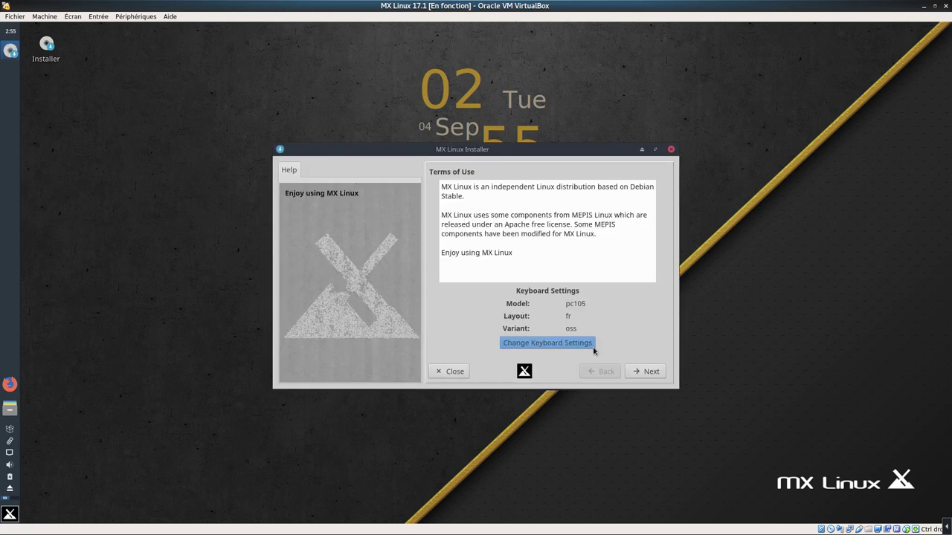
Choose auto-install on the entire sda disk and confirm formatting it
click(649, 371)
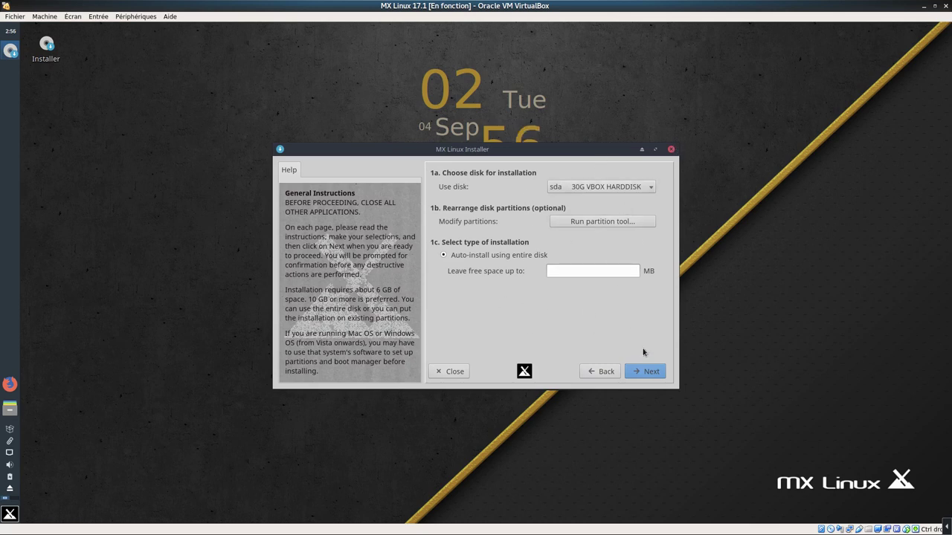
click(652, 378)
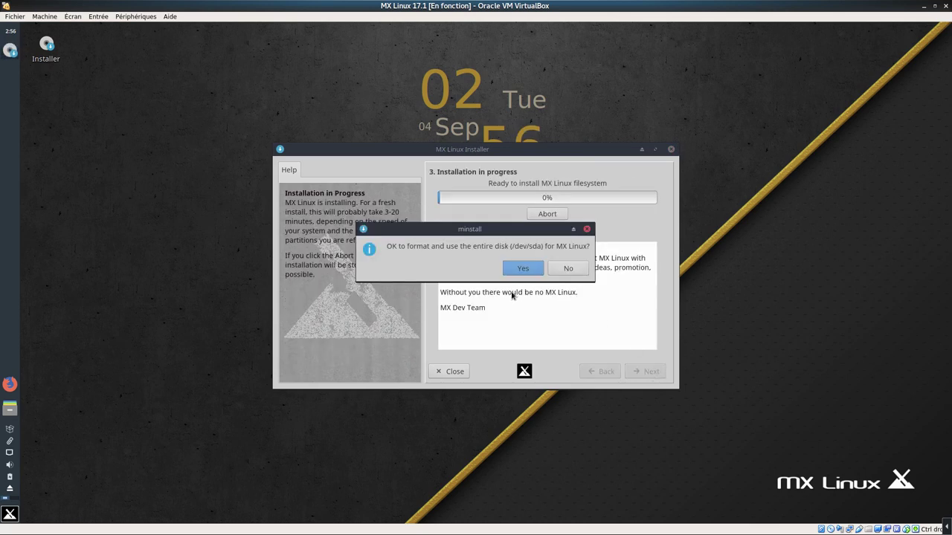
click(524, 271)
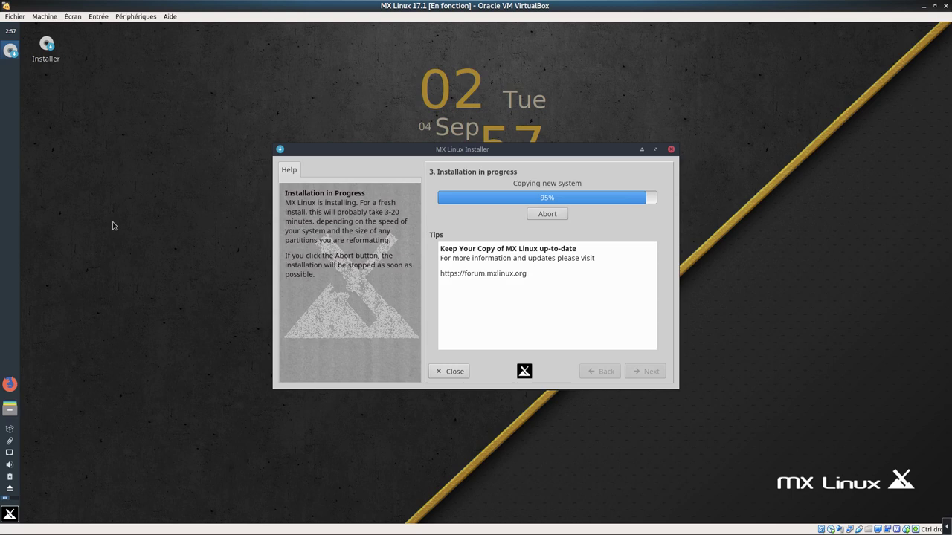
Browse the System, Settings, Office and MX Tools categories in the Whisker menu
click(9, 516)
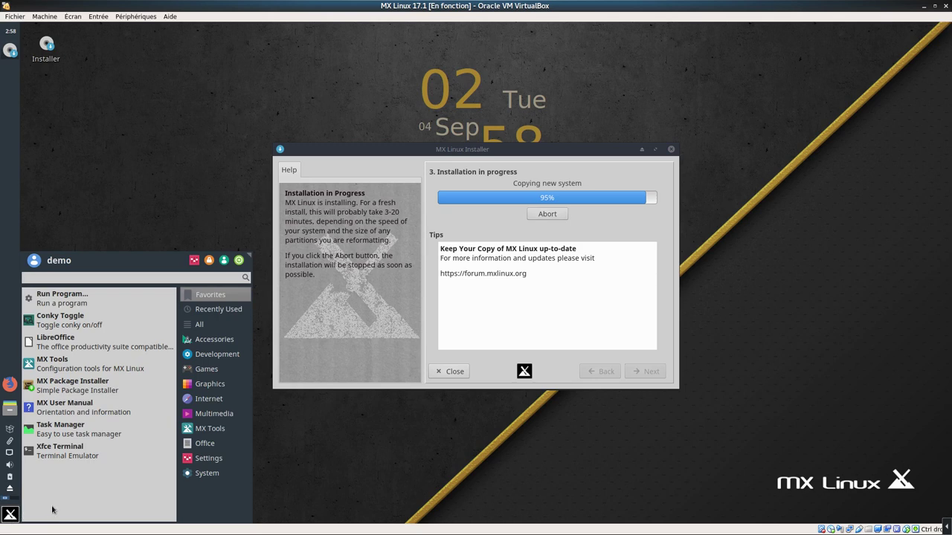
click(190, 477)
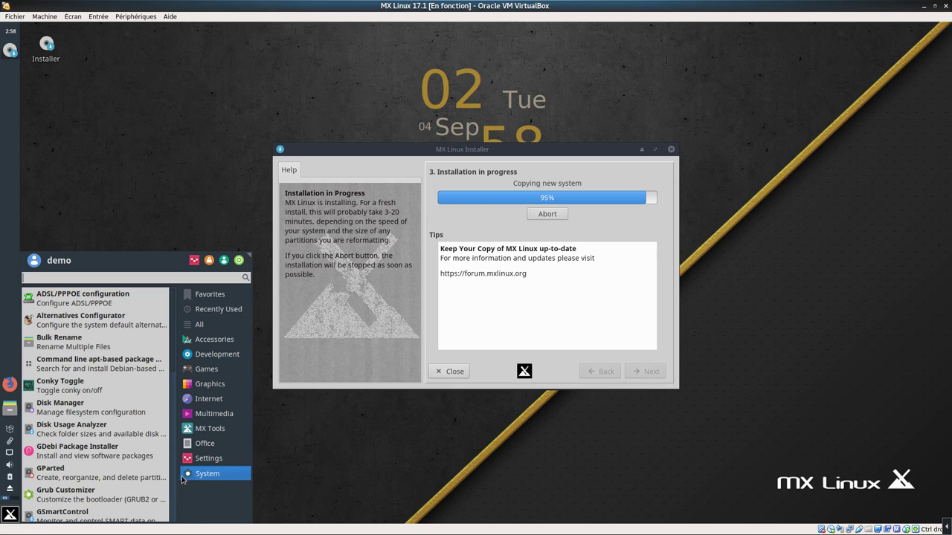
click(208, 459)
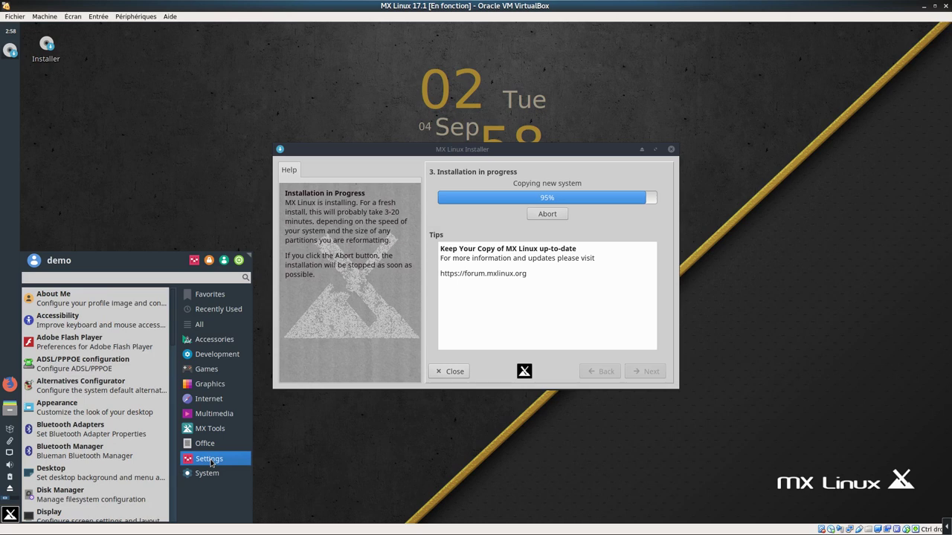
click(212, 448)
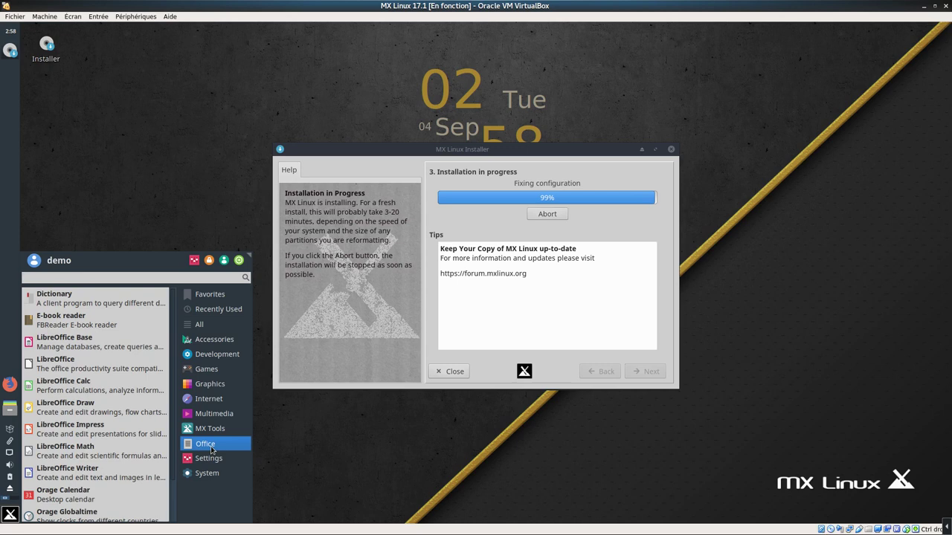
click(212, 436)
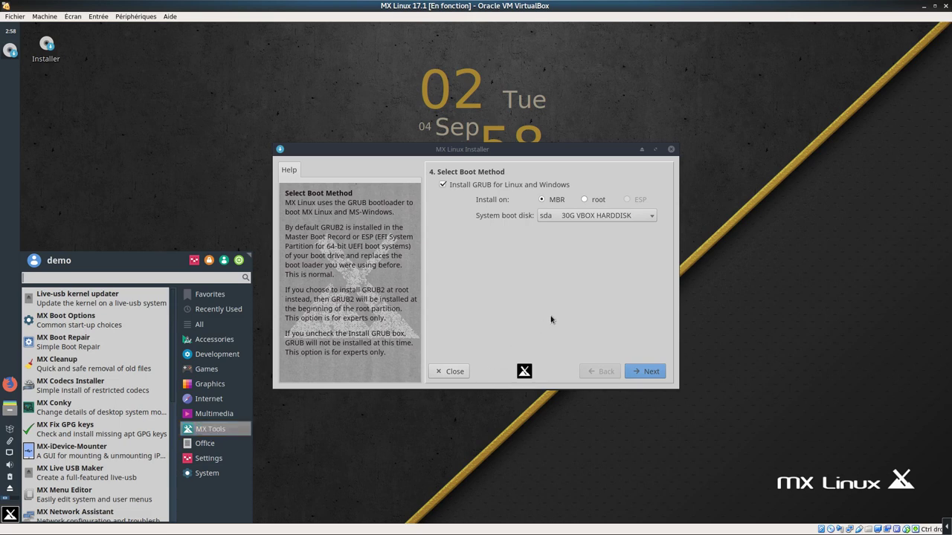
Keep GRUB on the MBR and confirm installing it on sda
click(655, 377)
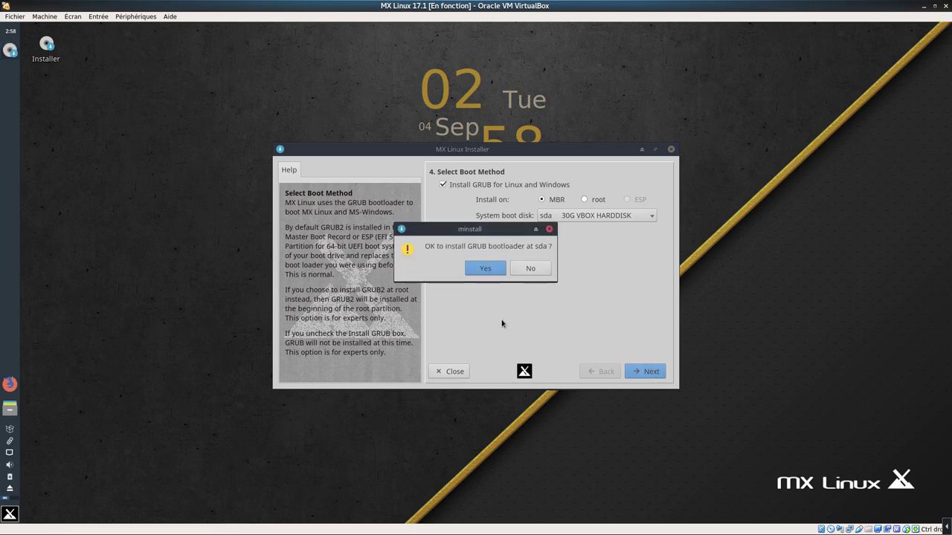
click(485, 269)
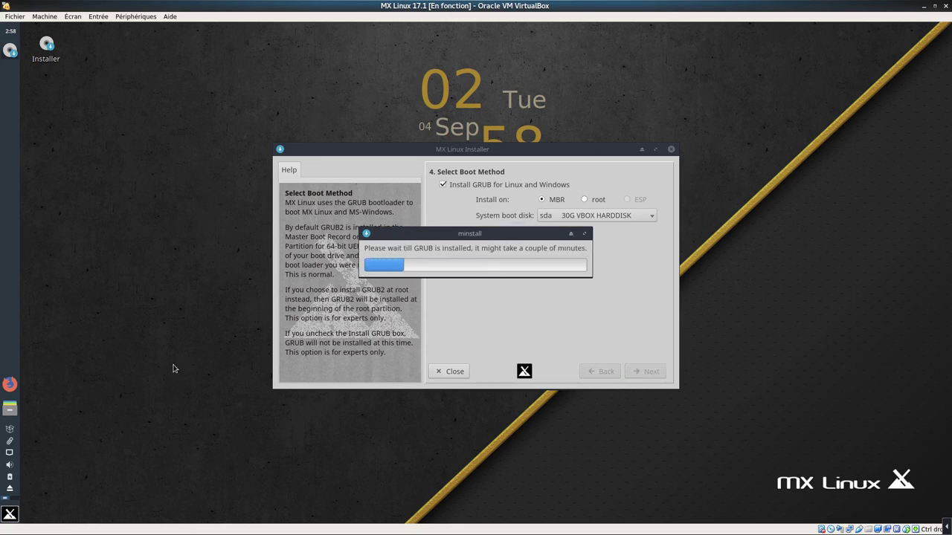
click(11, 521)
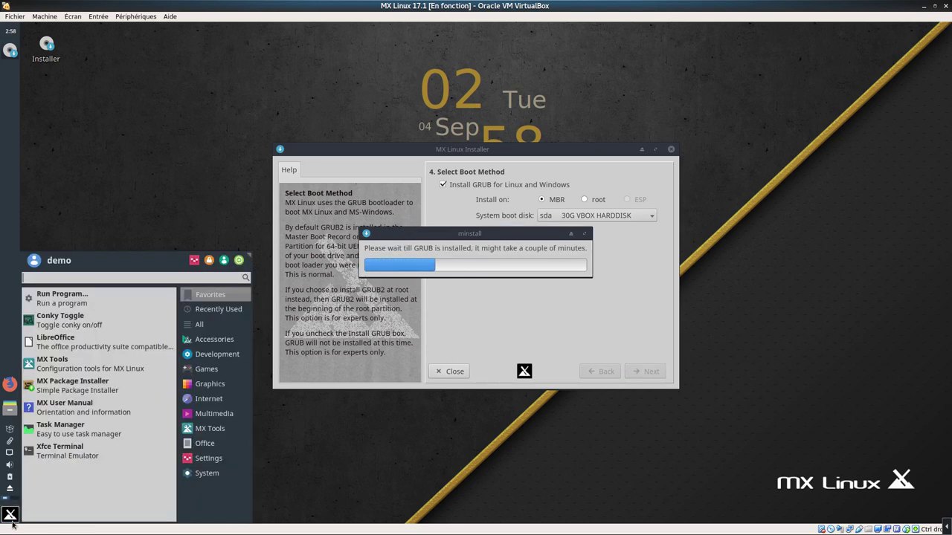
Browse the MX Tools, Multimedia, Internet, Graphics, All and Recently Used menu categories
click(214, 429)
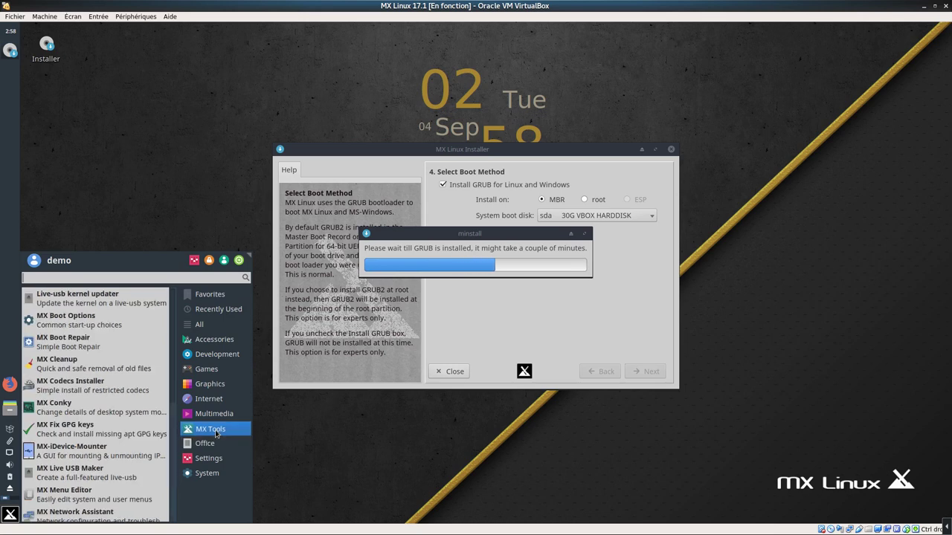
click(215, 418)
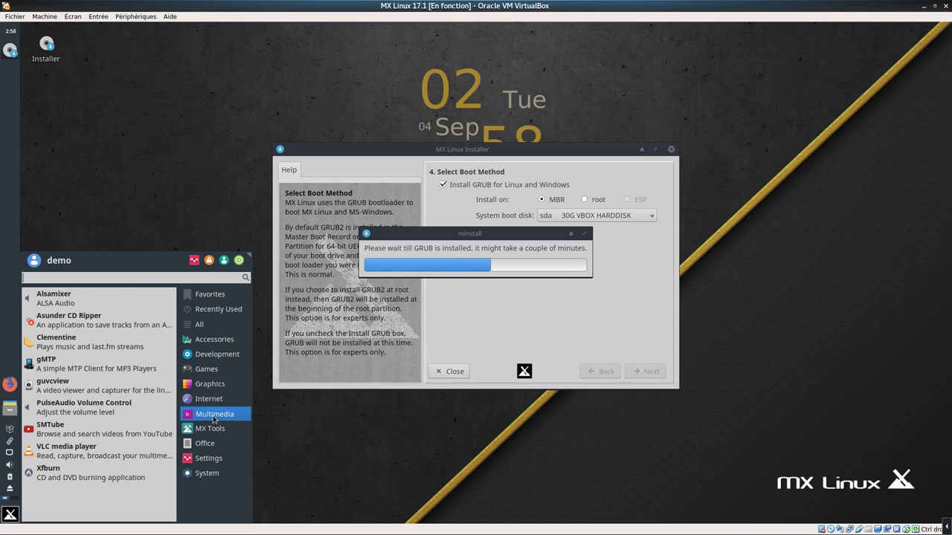
click(217, 400)
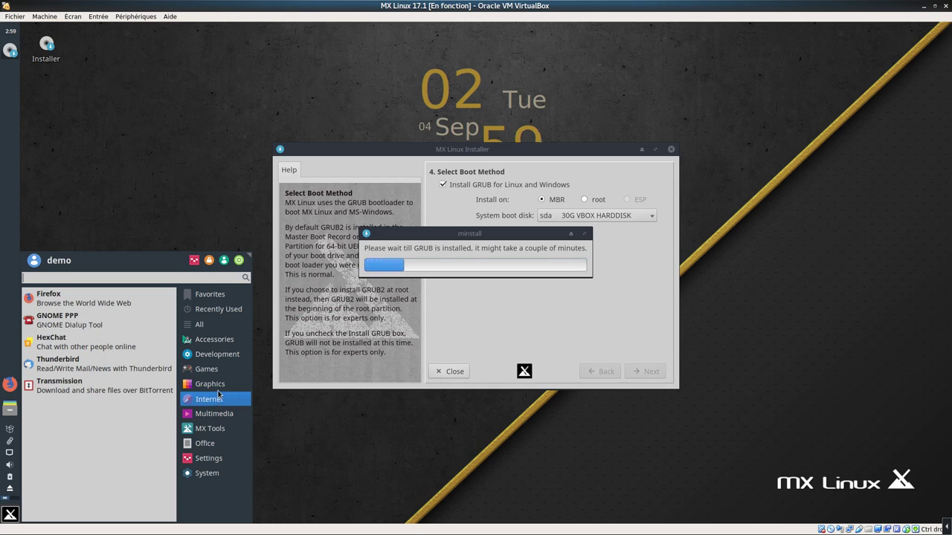
click(220, 386)
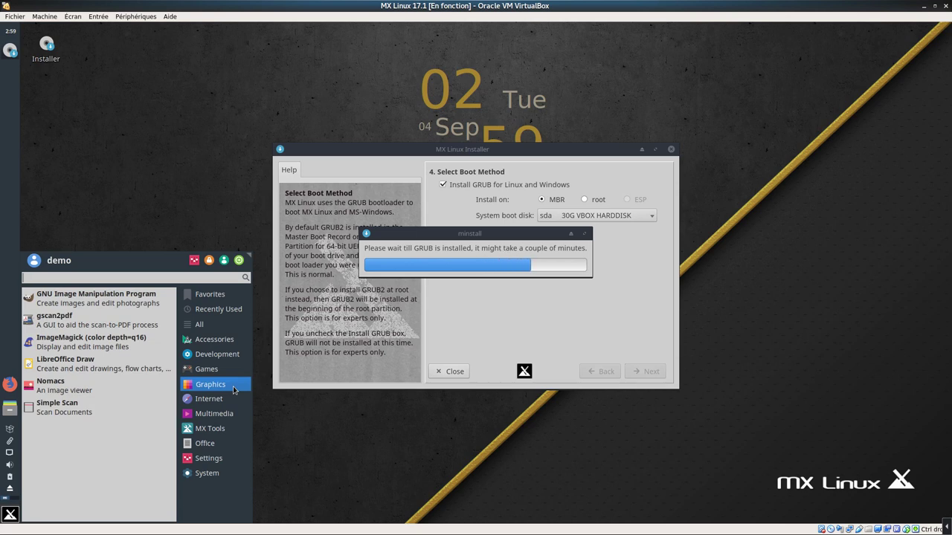
mouse_move(229, 372)
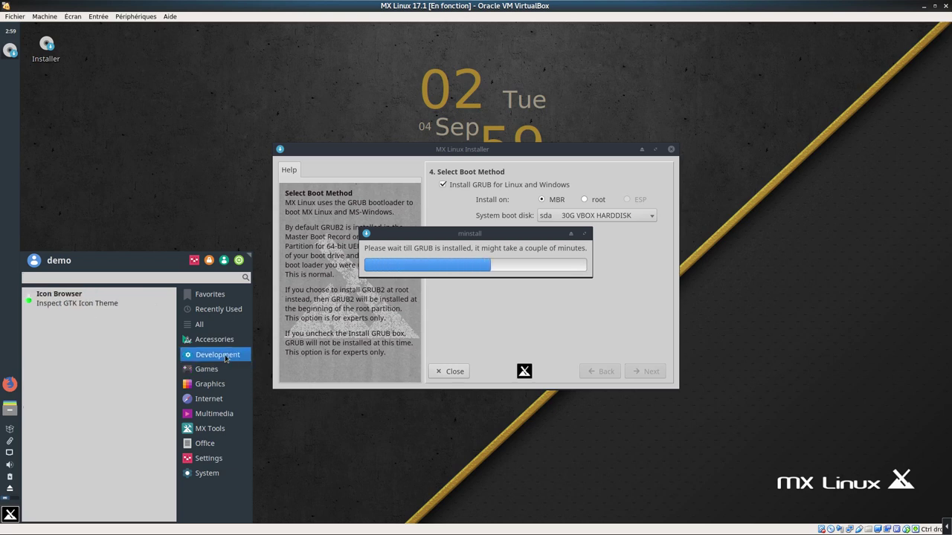
mouse_move(228, 343)
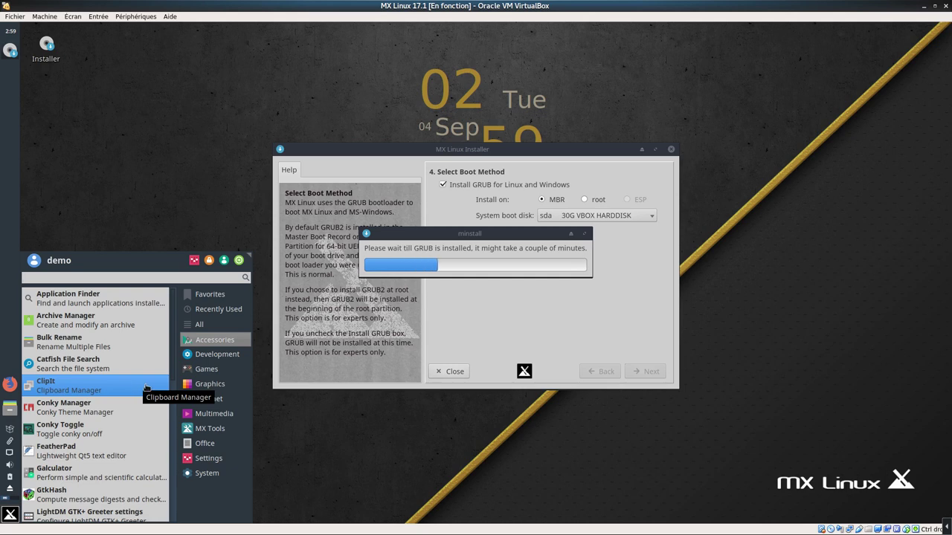
click(219, 327)
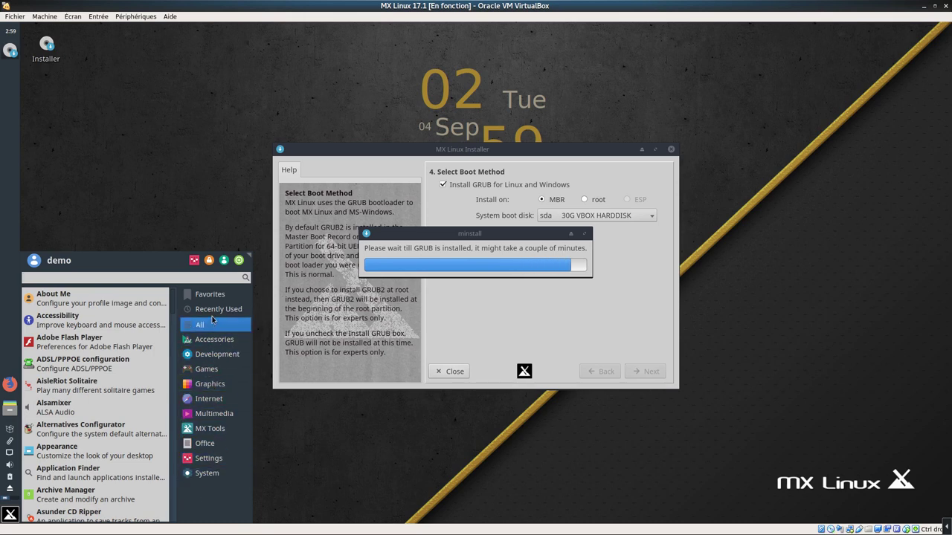
click(214, 311)
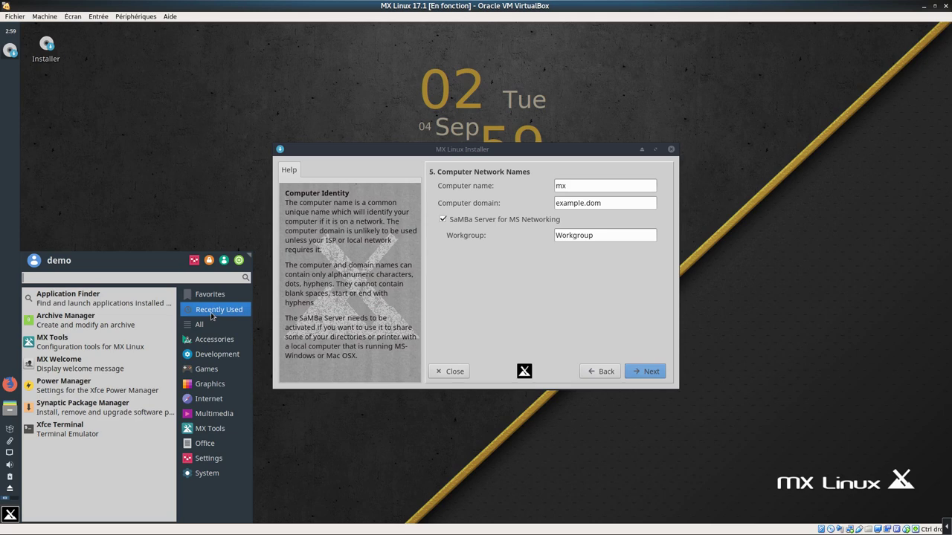
View Favourites, close the menu, and accept computer name mx and domain example.dom
click(213, 296)
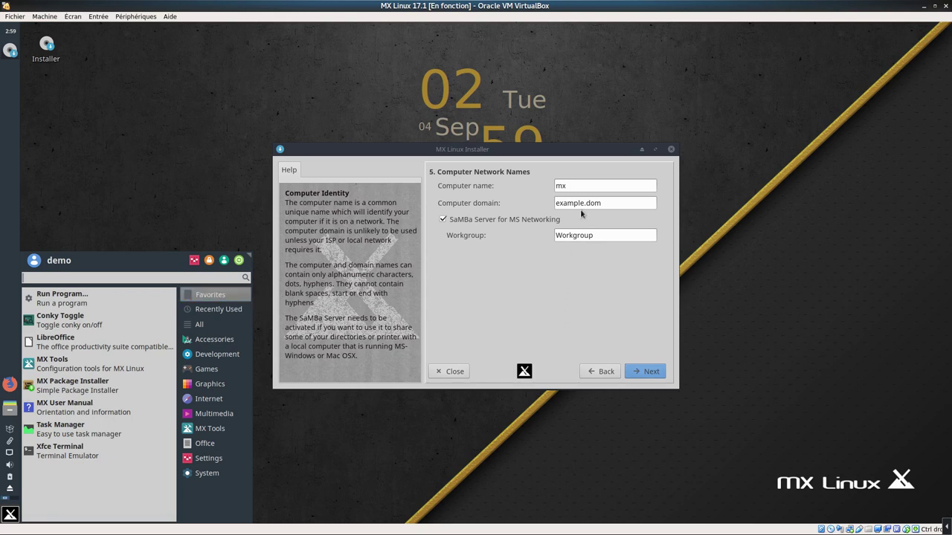
click(654, 377)
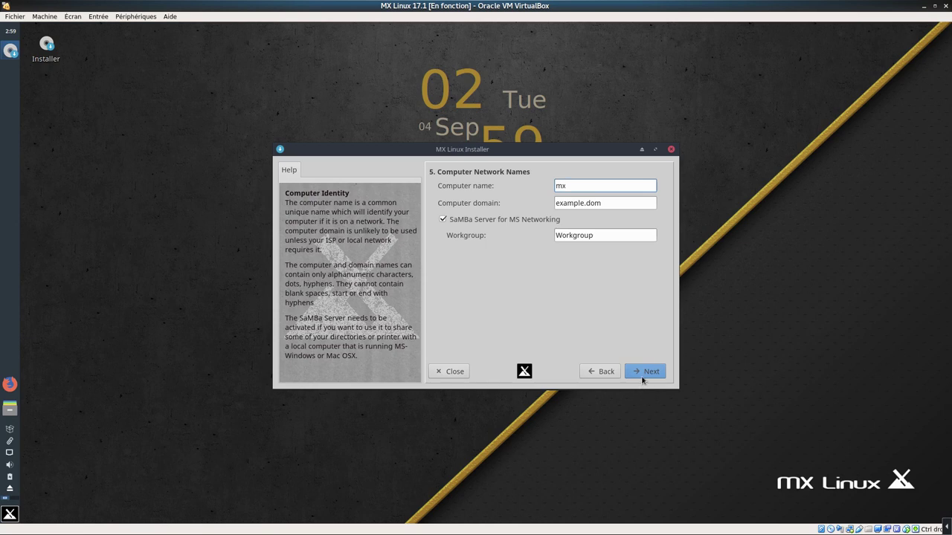
click(642, 377)
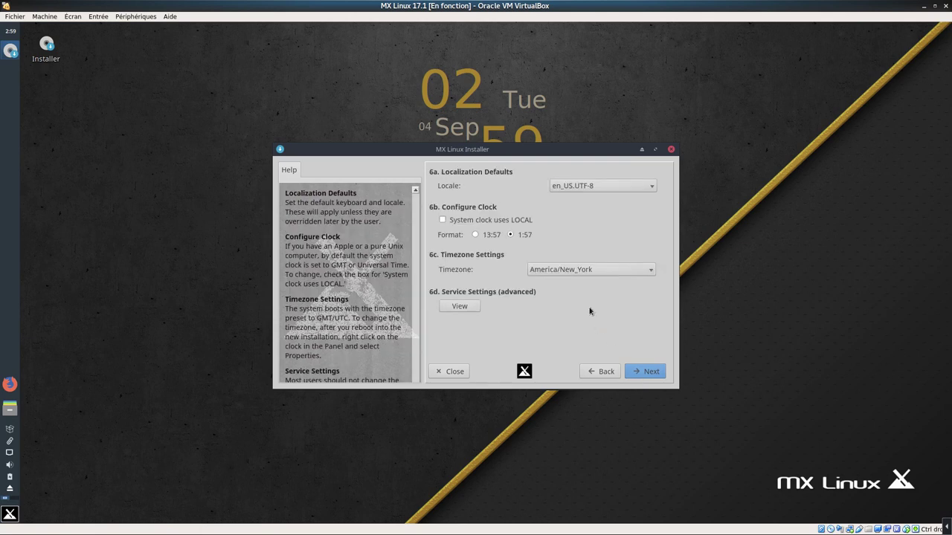
Set locale fr_FR.UTF-8 and timezone Europe/Paris, then continue to the user account step
click(576, 190)
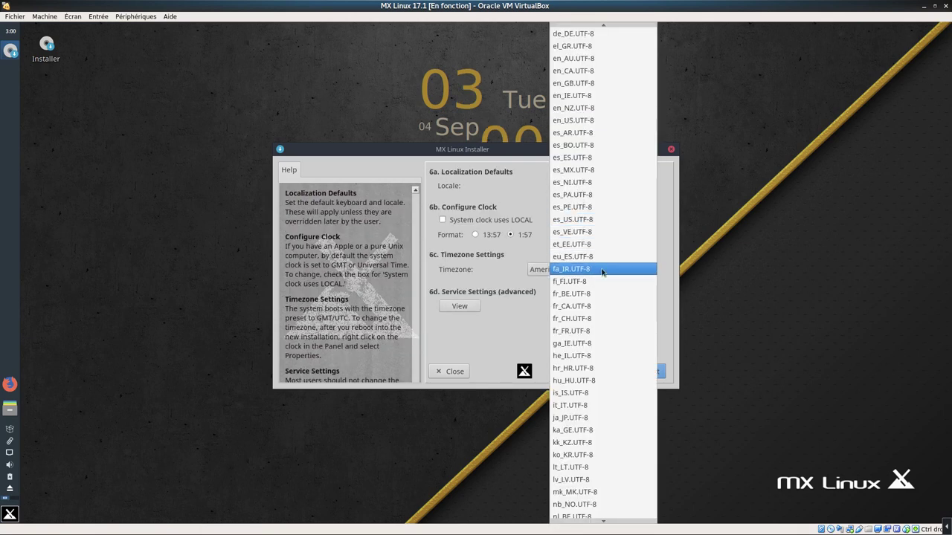
click(603, 333)
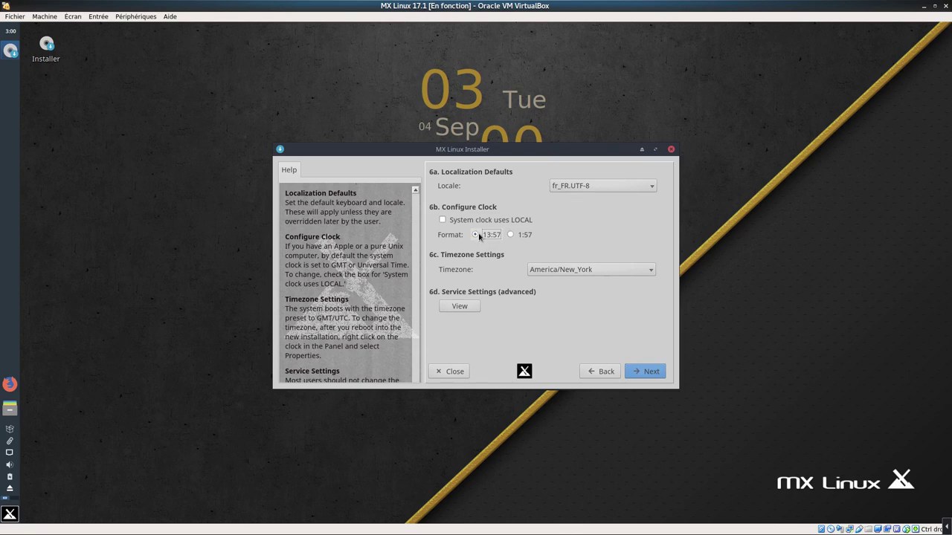
click(564, 273)
scroll(583, 393, down, 20)
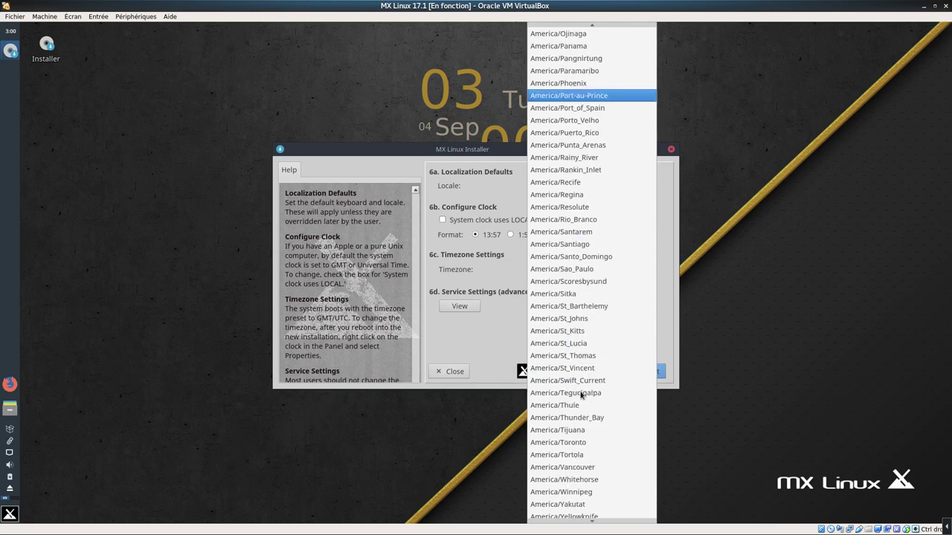
scroll(581, 395, down, 20)
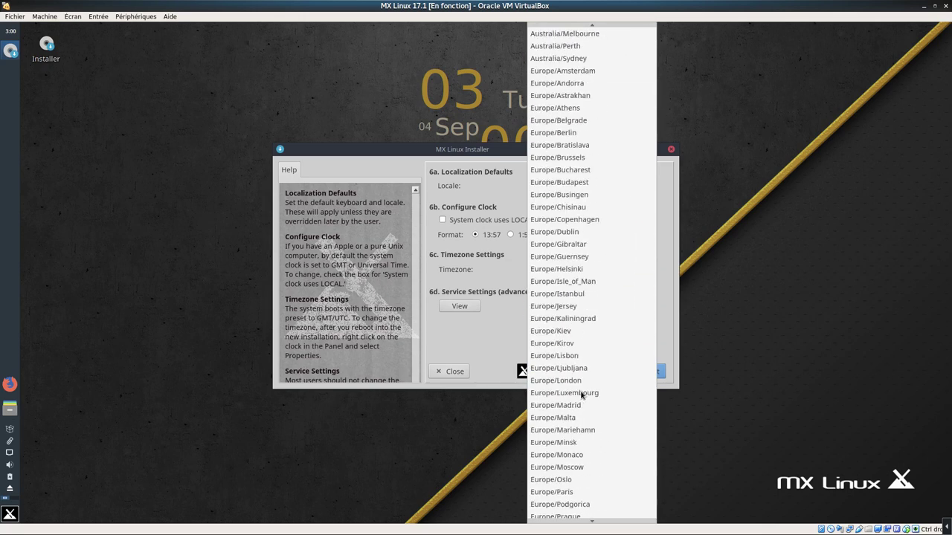
scroll(582, 396, down, 4)
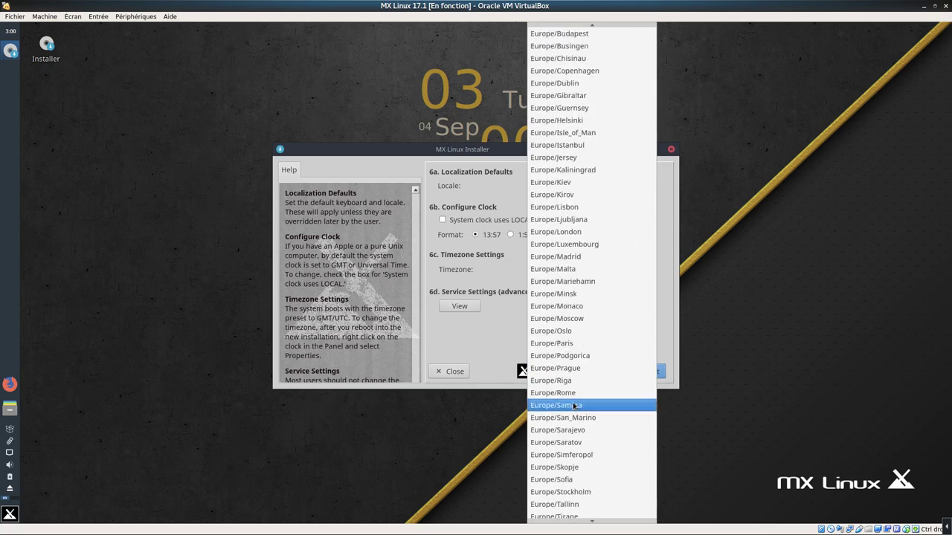
click(576, 346)
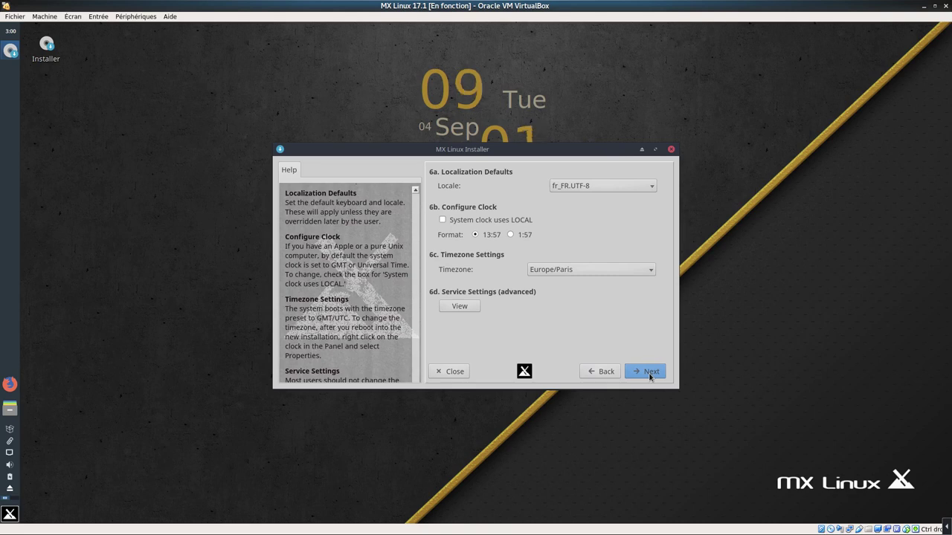
click(649, 377)
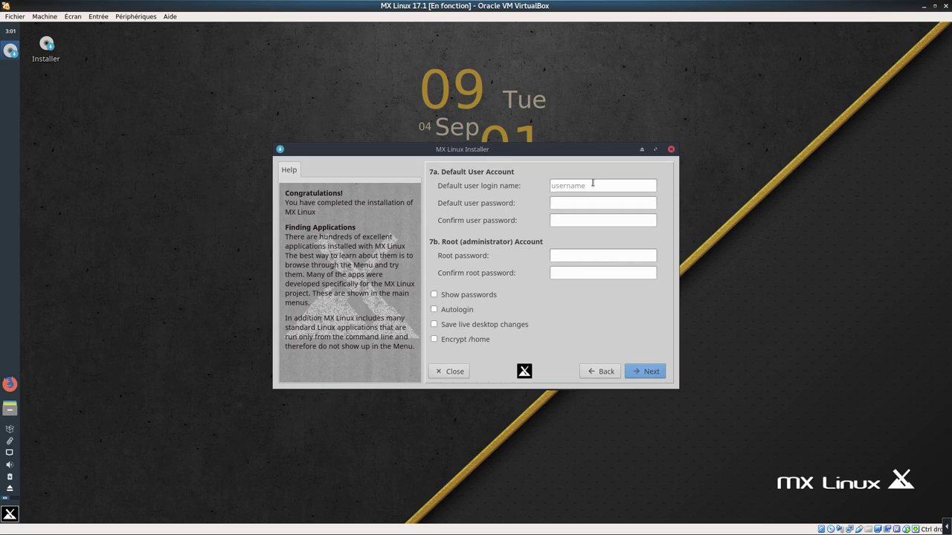
Enter the default user login name, then type and confirm the user password
click(592, 183)
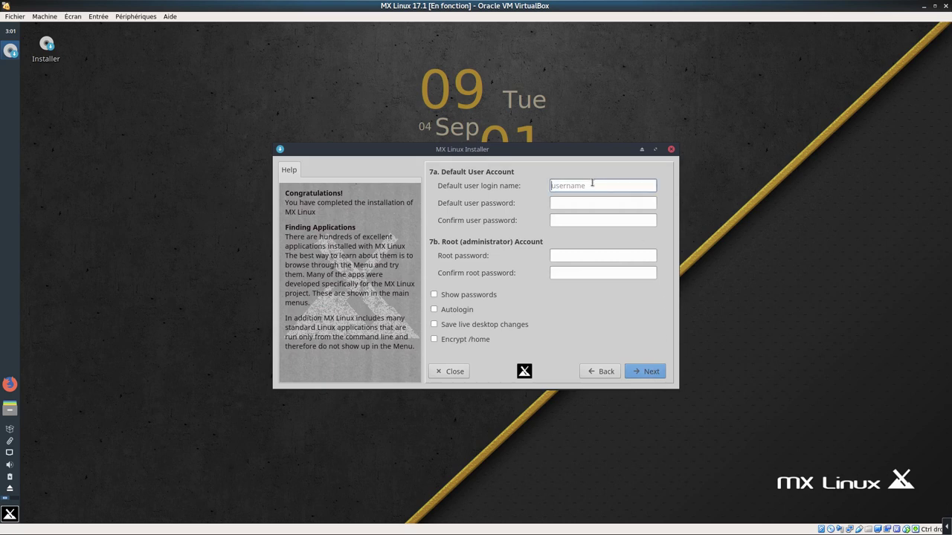
text(monbureaulinux)
click(589, 206)
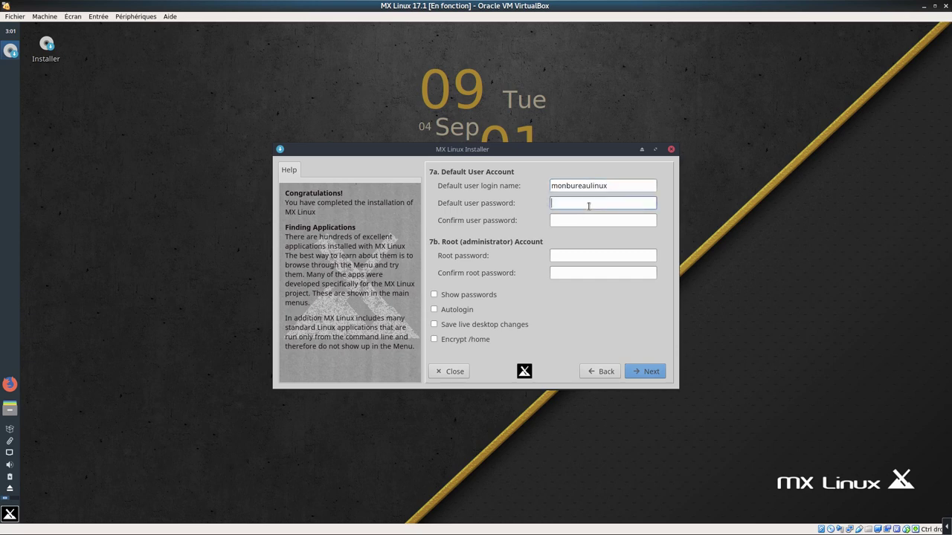
text(••••••••)
click(571, 219)
text(••••••••)
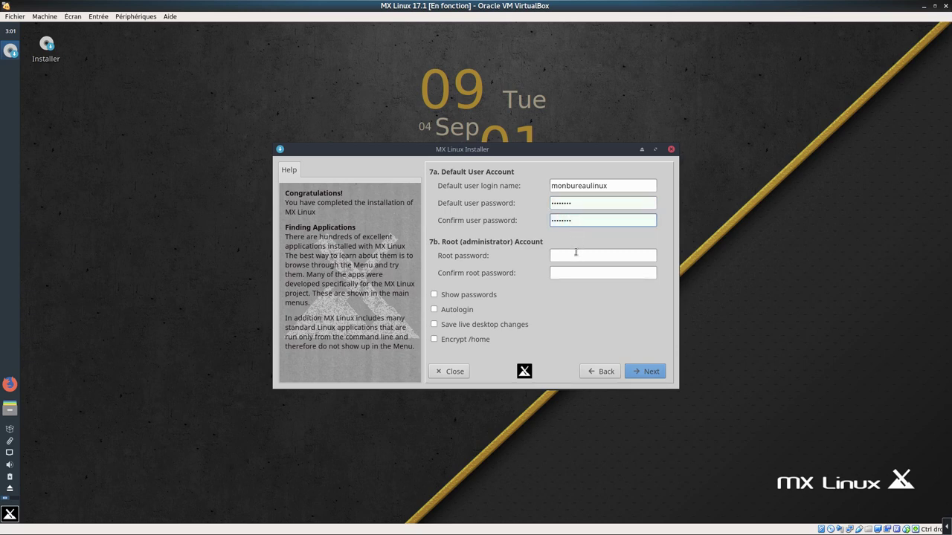
Set and confirm the root password, then submit the account details
click(575, 256)
text(••••)
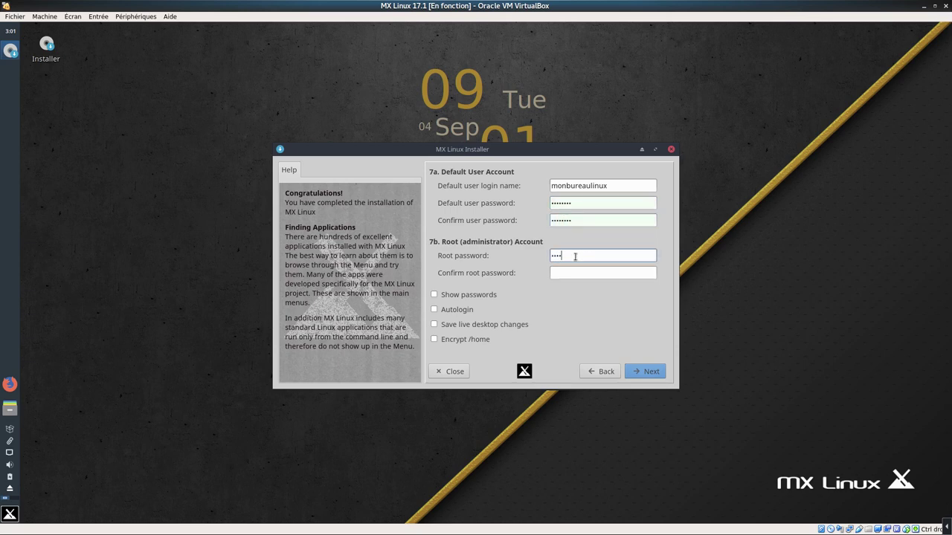
text(••••)
click(579, 275)
text(••••••)
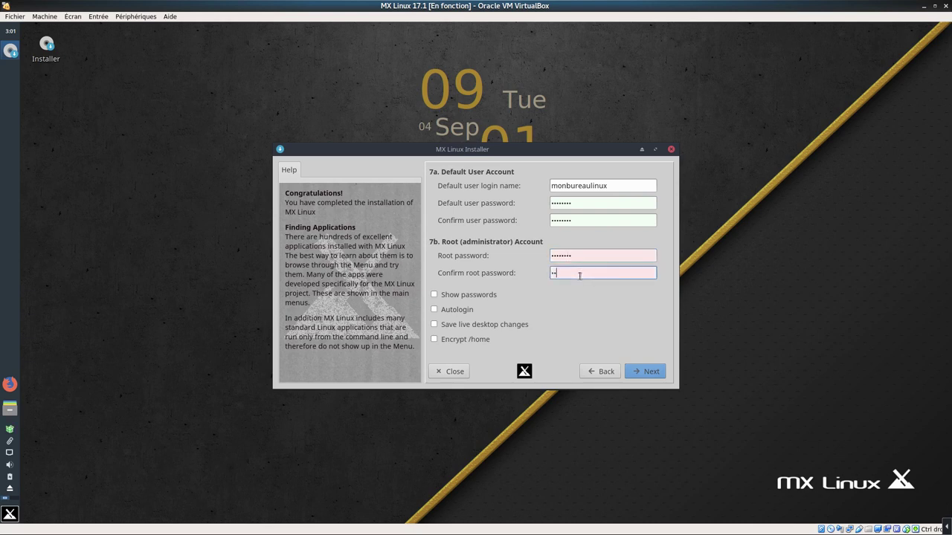
text(••)
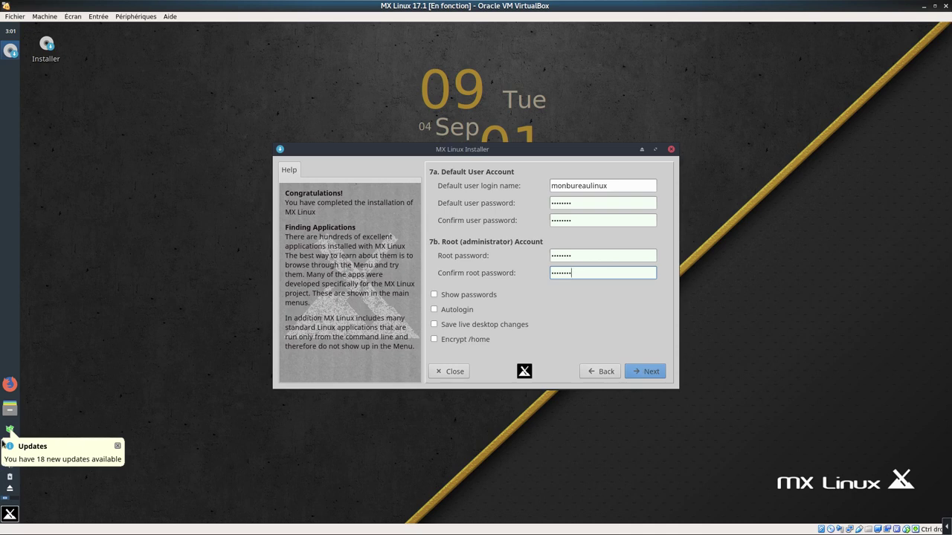
click(650, 374)
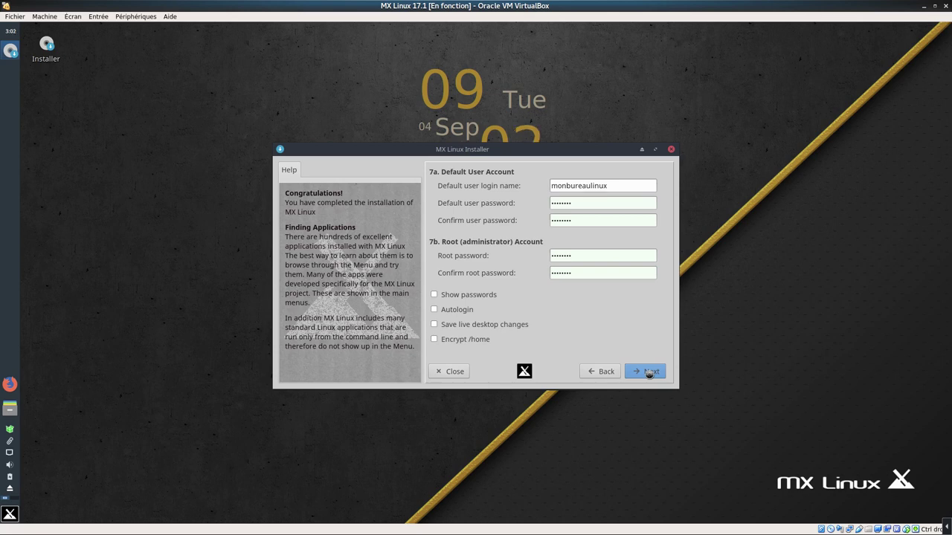
click(649, 373)
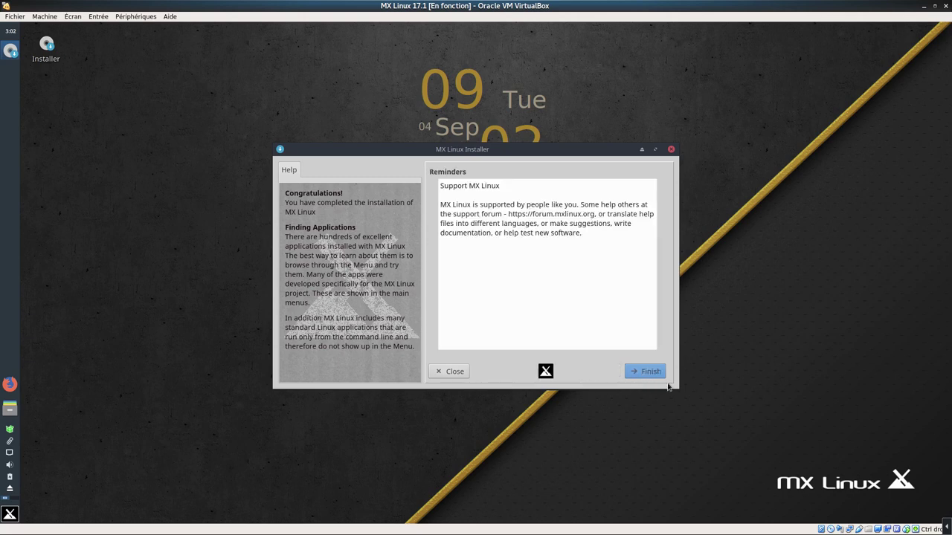
Finish the MX Linux installation and agree to reboot the VM now
click(650, 374)
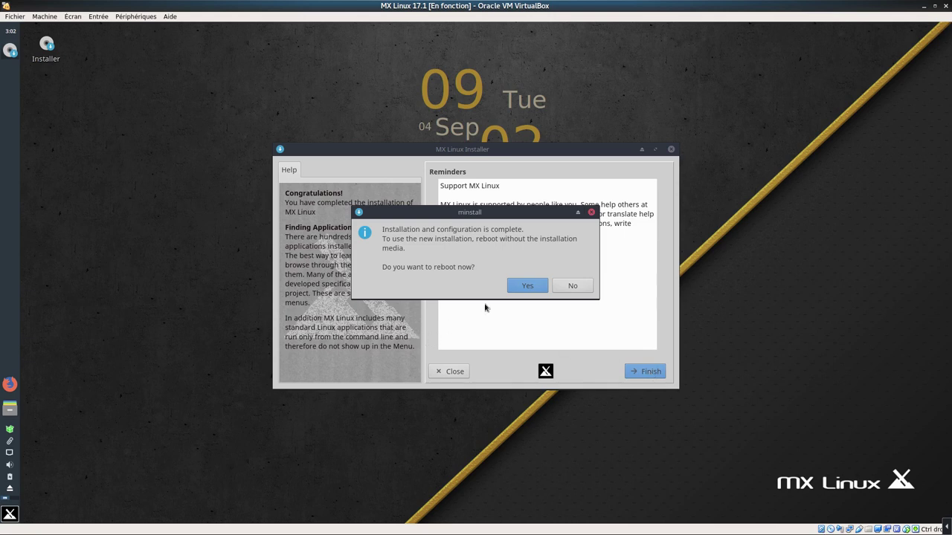
click(528, 287)
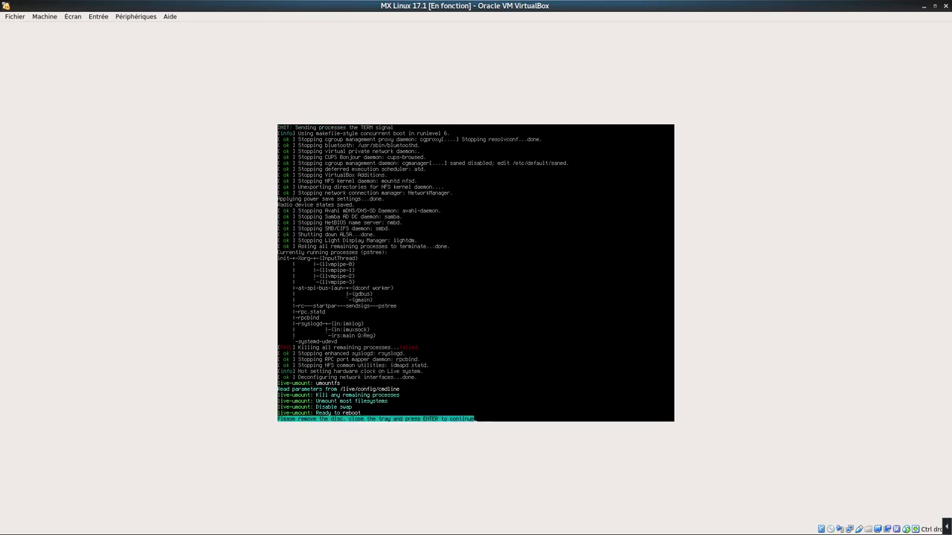
Continue past the 'remove the disc' prompt so the VM boots the installed system
key(Return)
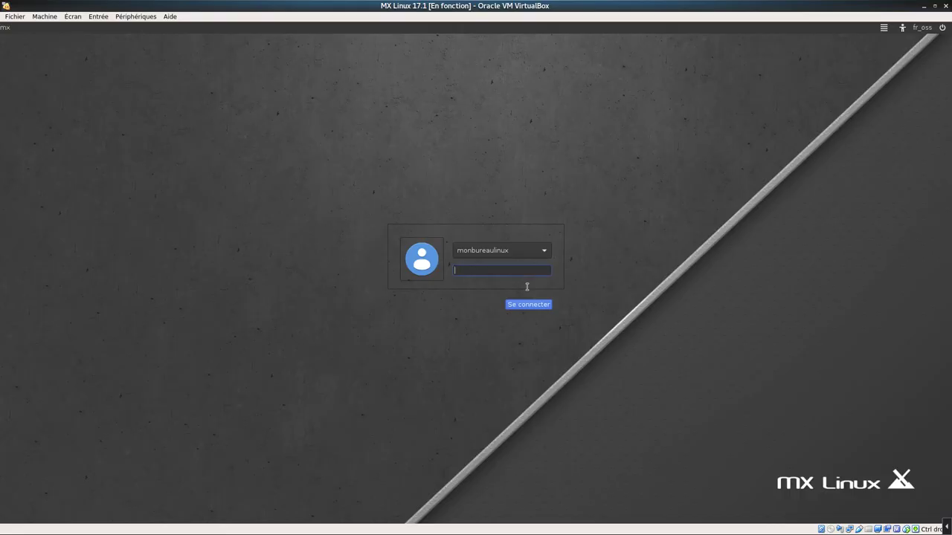
Check the session and keyboard layout menus, then log in with the user password
click(882, 29)
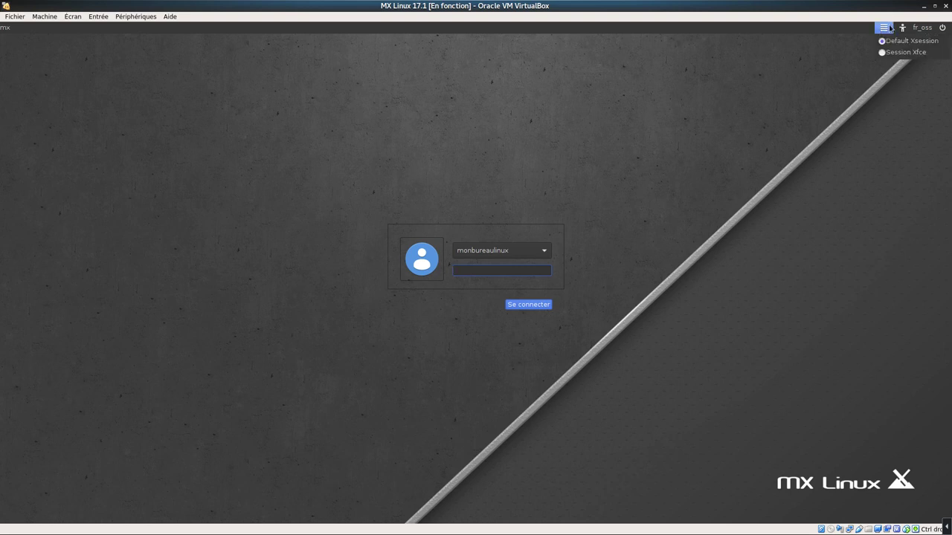
mouse_move(909, 30)
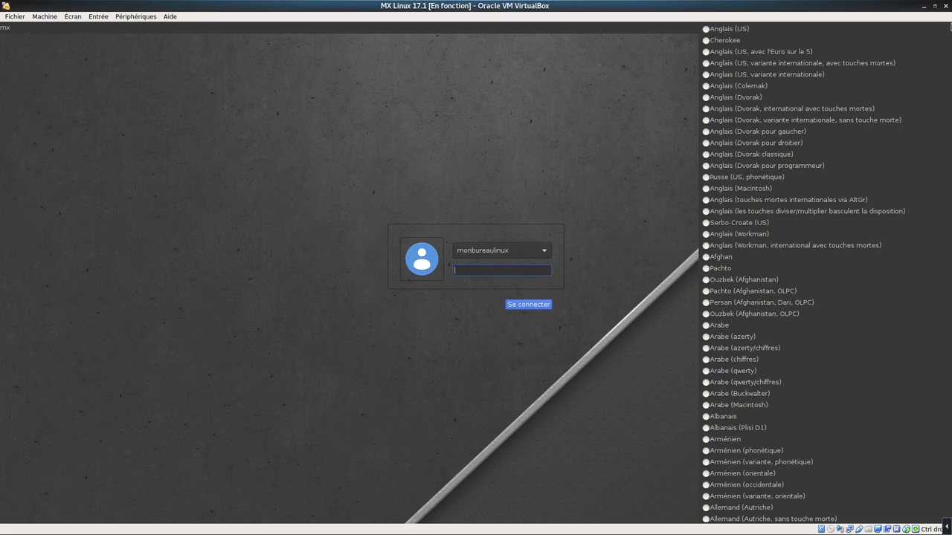
click(467, 118)
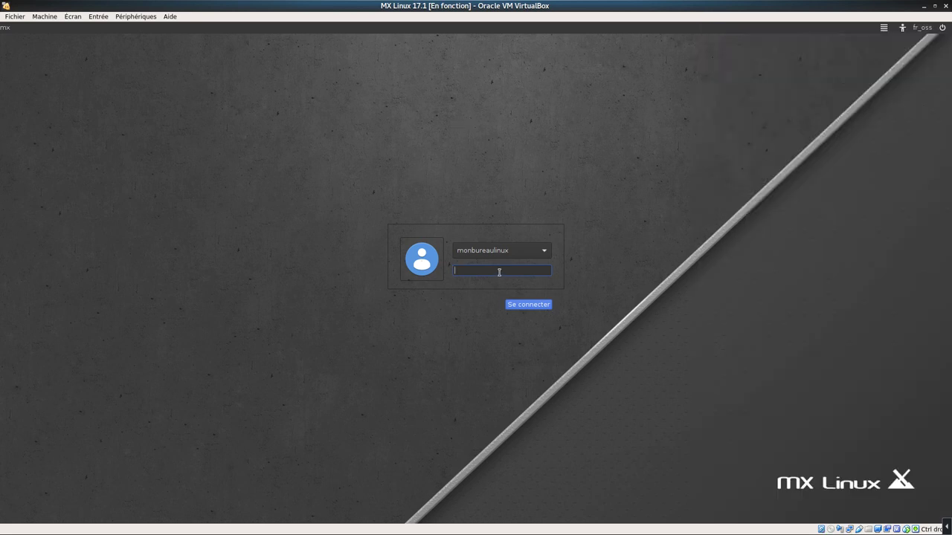
text(********)
key(Return)
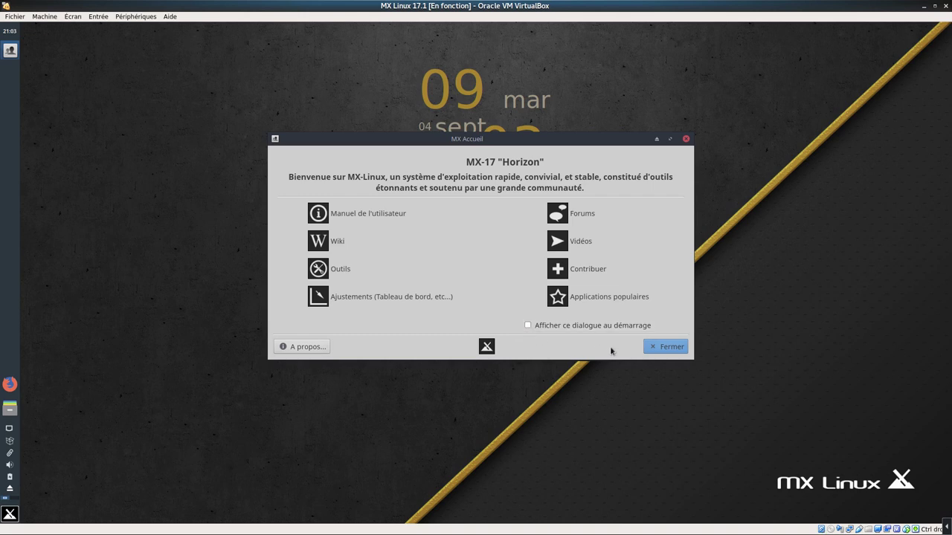
Close MX Accueil and launch MX Ajustements from MX Outils in the Whisker menu
click(670, 347)
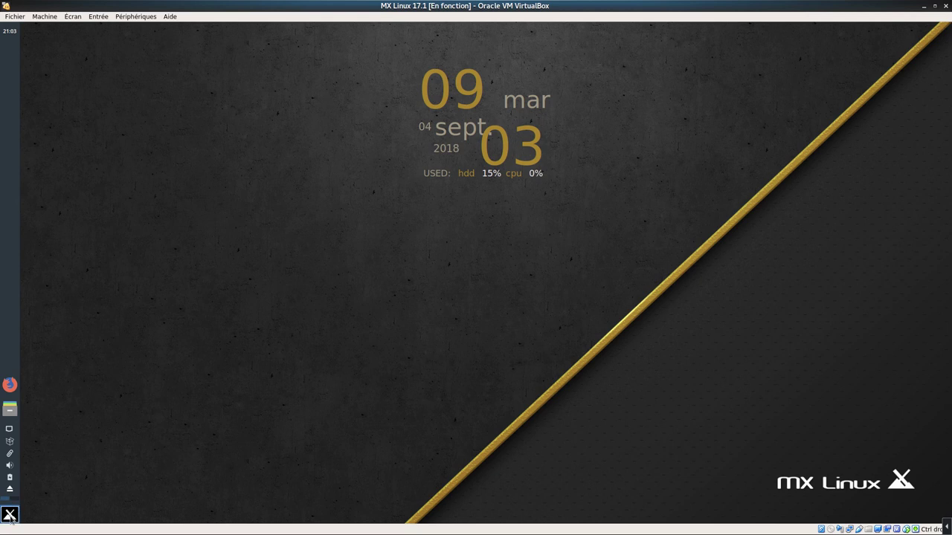
click(10, 514)
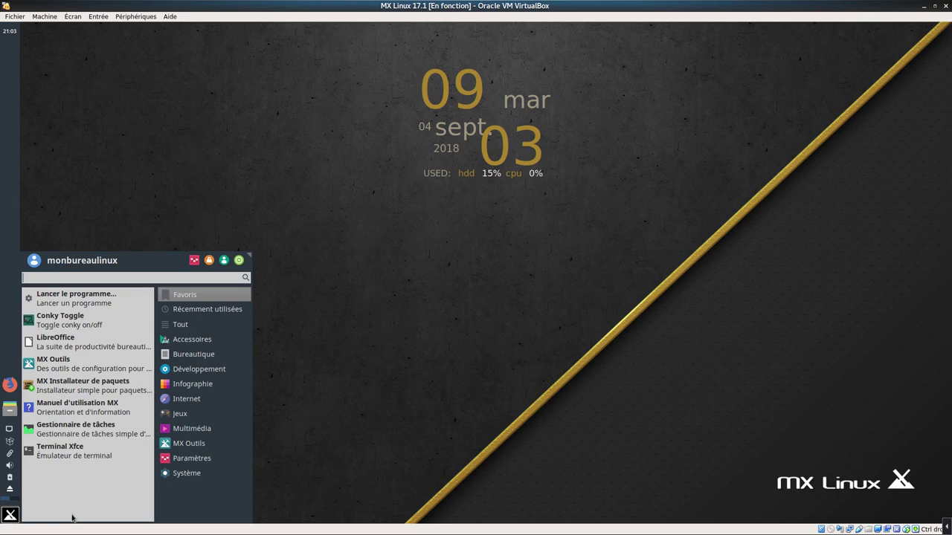
click(101, 371)
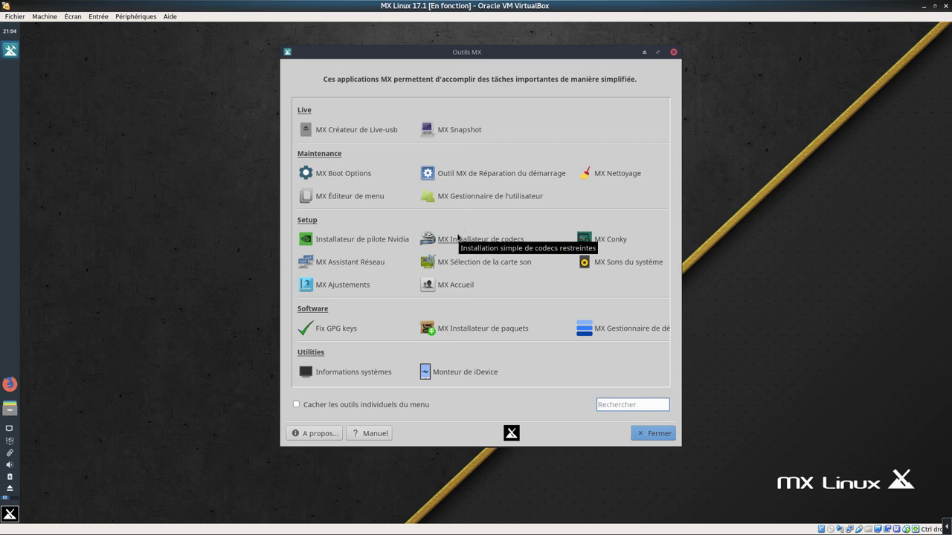
click(335, 289)
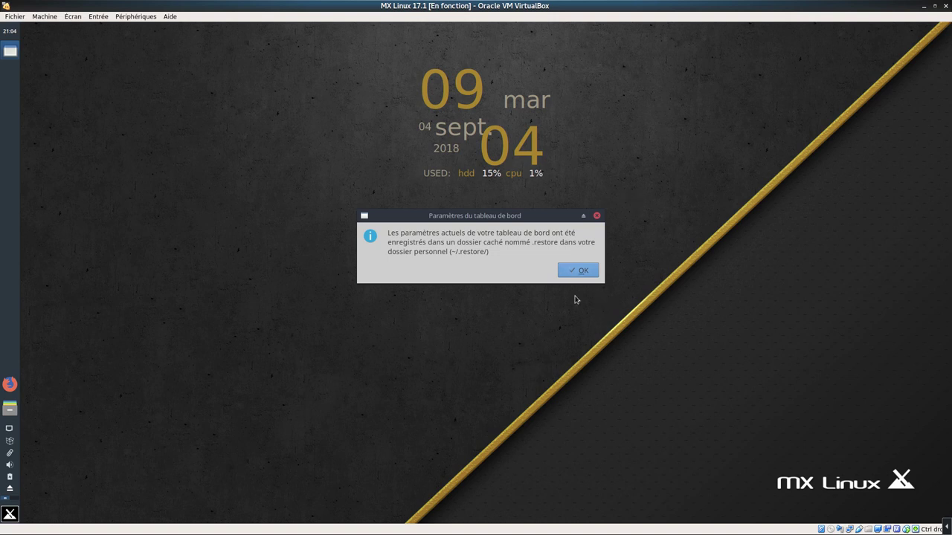
Make the panel horizontal at the bottom (Bas) instead of vertical, and apply
click(583, 272)
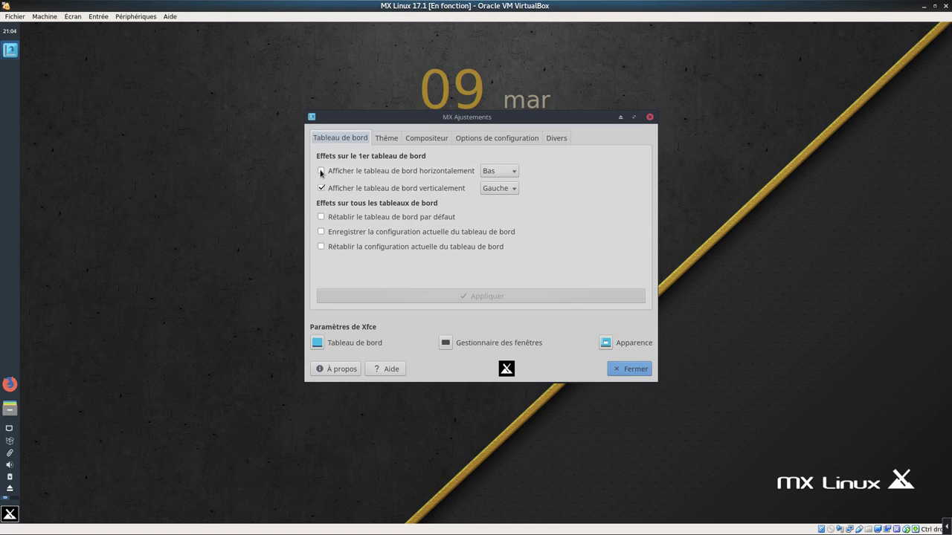
click(320, 172)
click(320, 171)
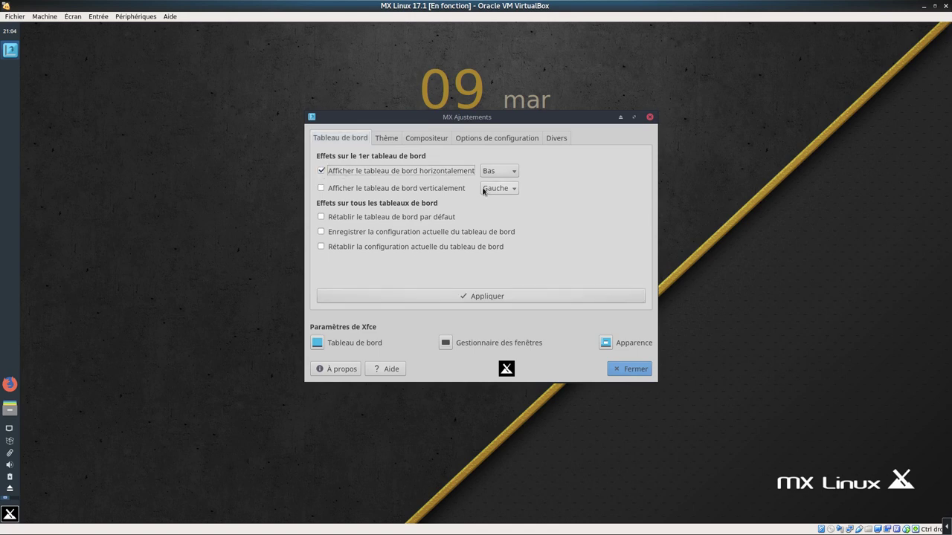
click(490, 173)
click(502, 177)
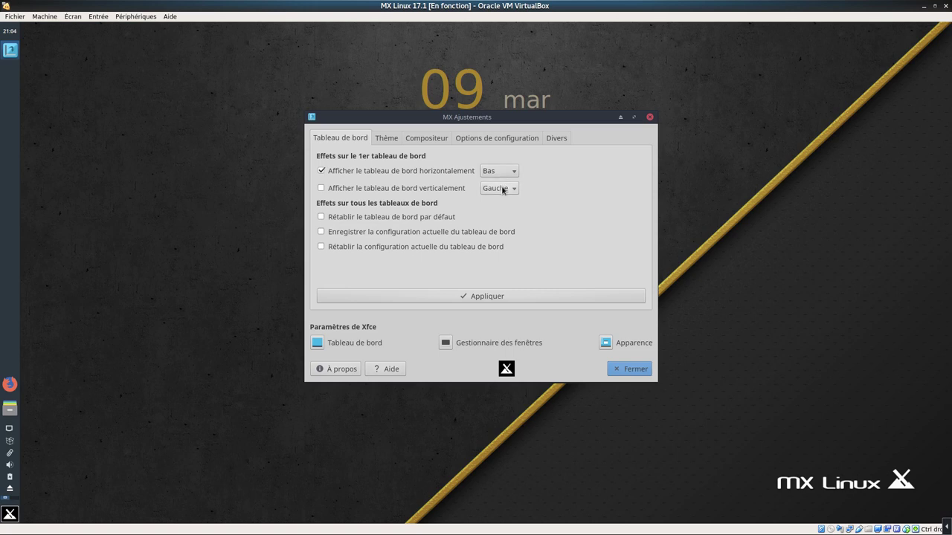
click(464, 299)
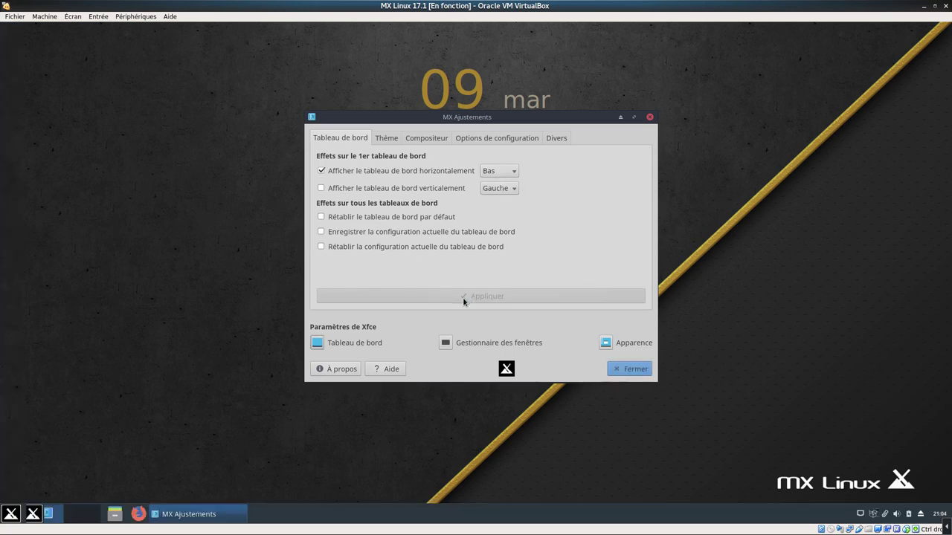
Review the theme, compositor, configuration and miscellaneous options, then open the Xfce panel settings
click(386, 139)
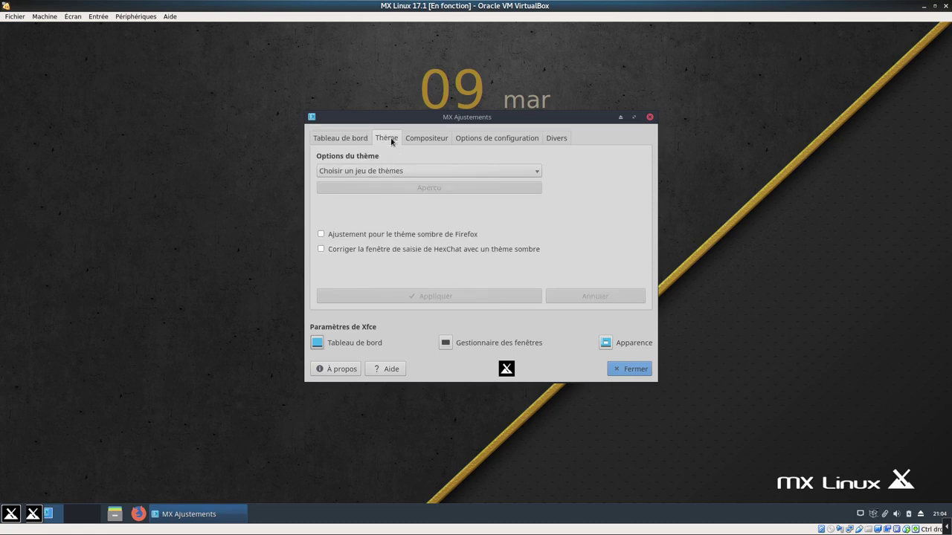
click(430, 144)
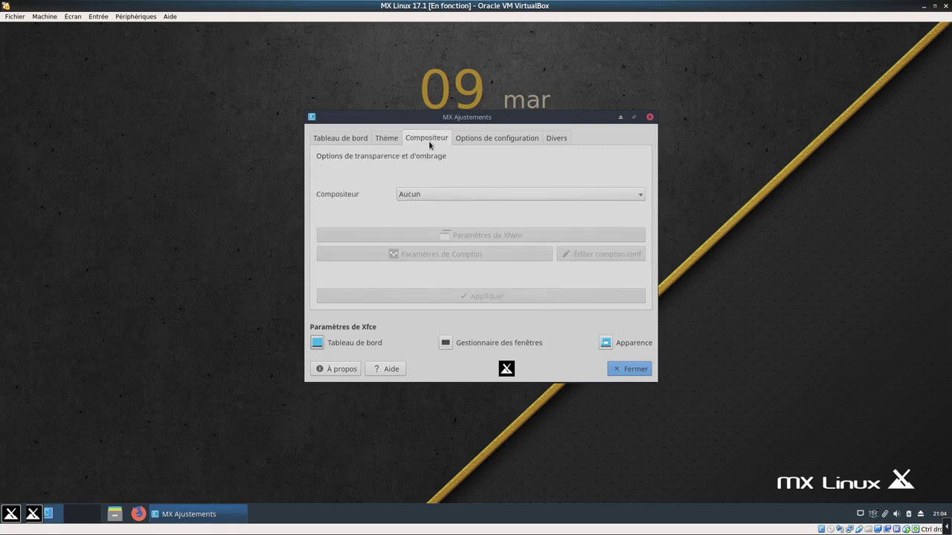
click(480, 142)
click(559, 141)
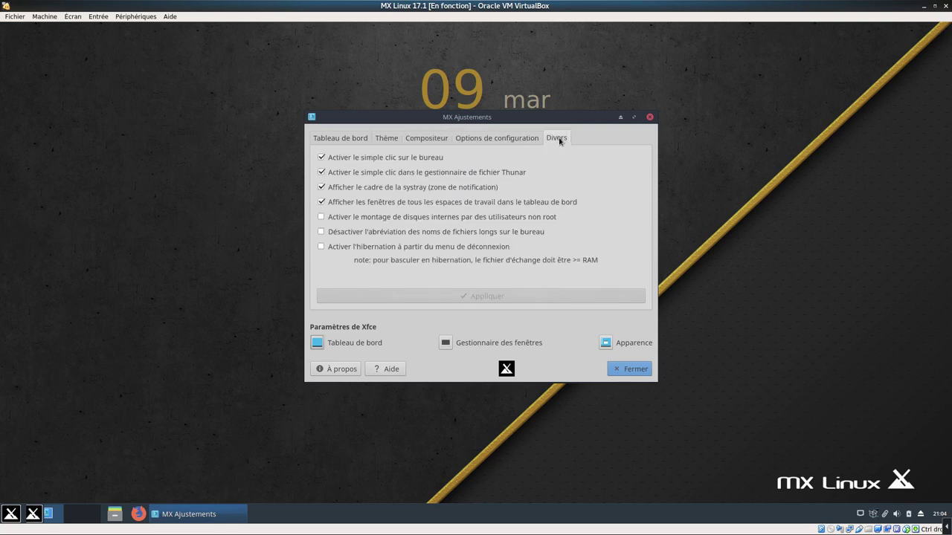
click(320, 347)
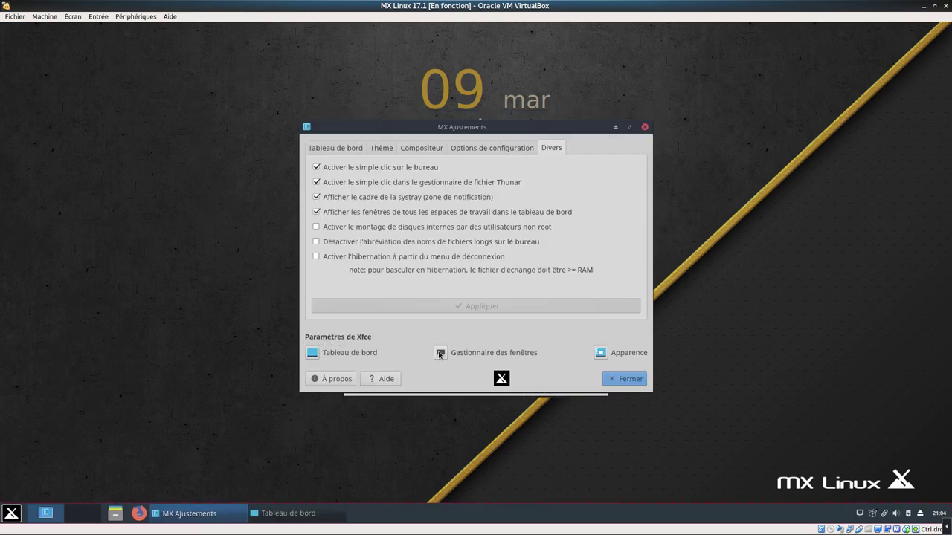
Review the window manager's keyboard, focus and advanced settings, close it, and open Apparence
click(438, 356)
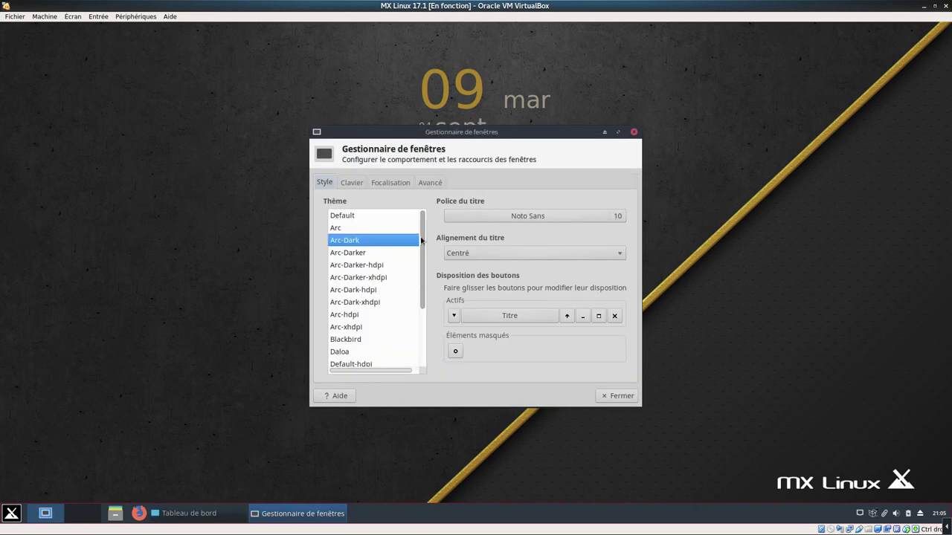
drag(420, 248, 402, 216)
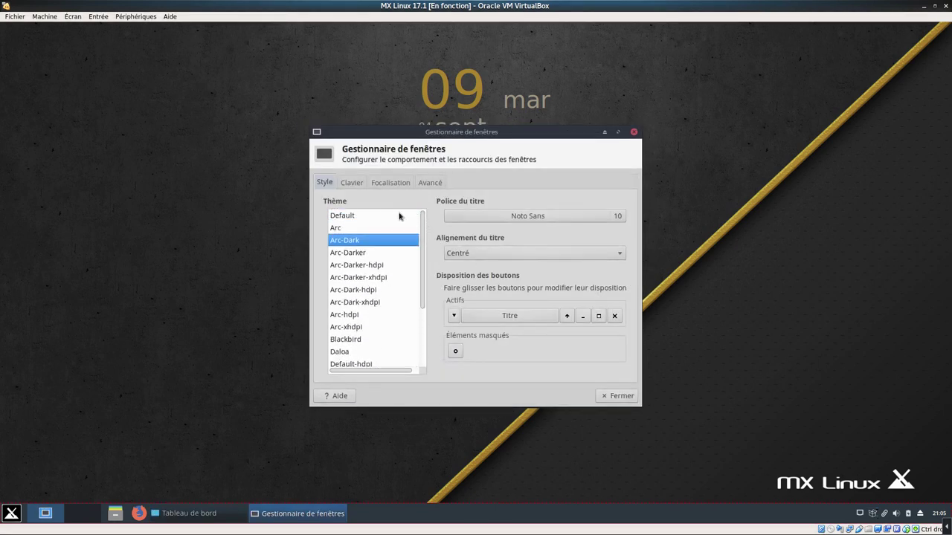
click(351, 184)
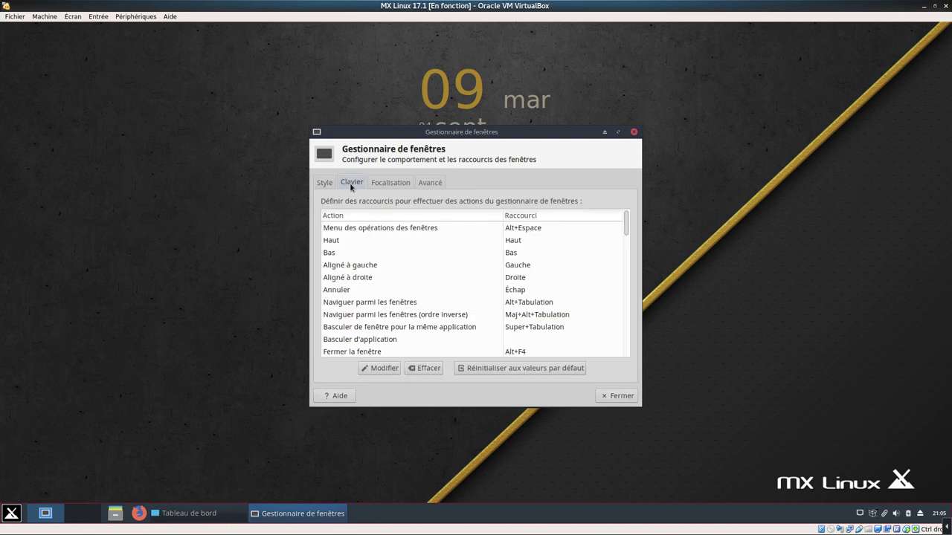
click(392, 186)
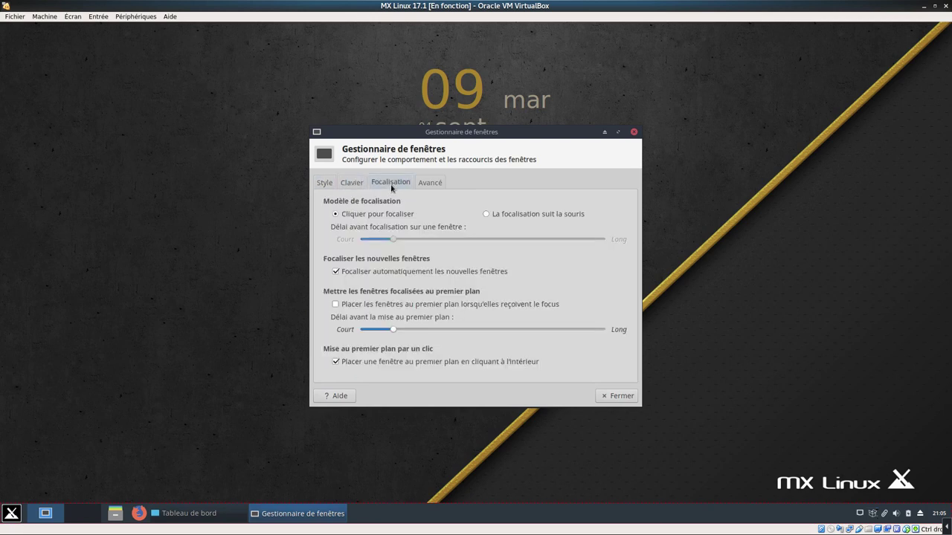
click(434, 183)
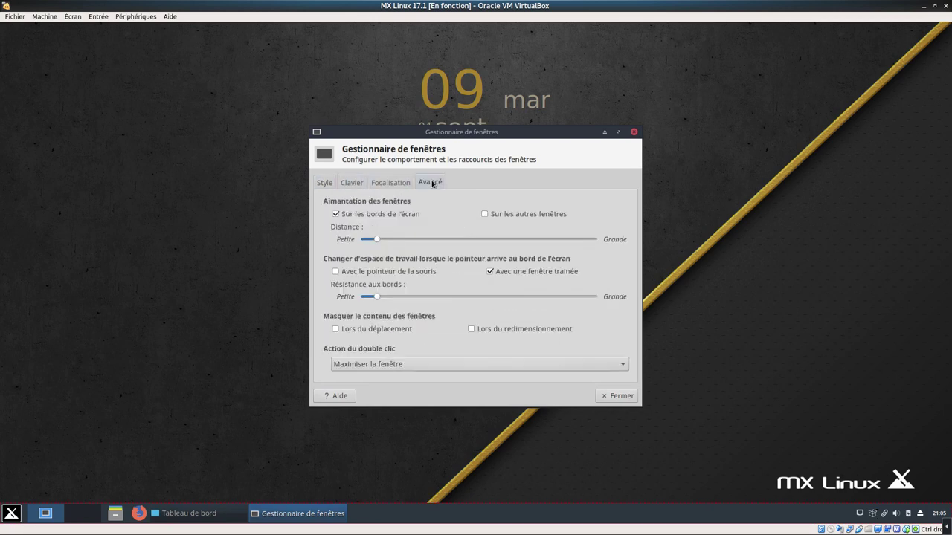
click(611, 397)
click(597, 354)
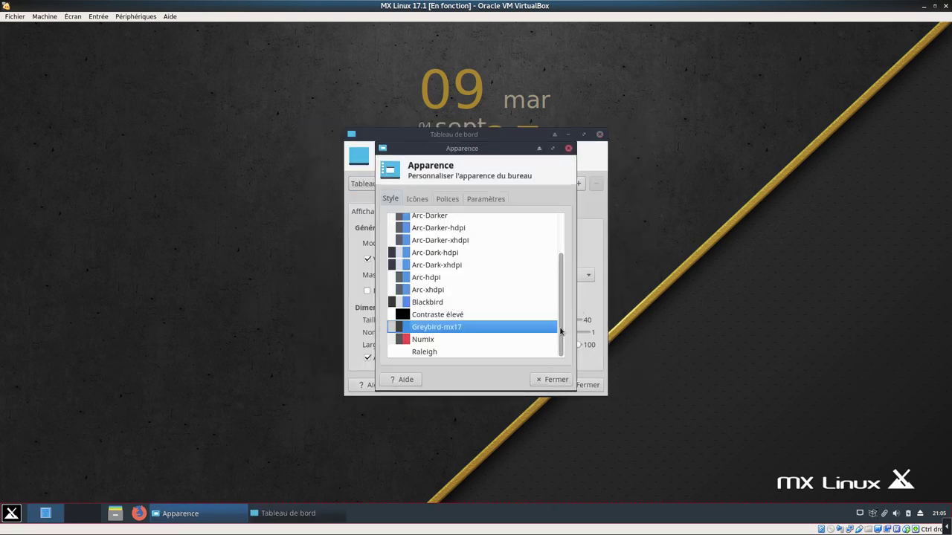
Browse the icon themes available in the Apparence settings
scroll(561, 332, up, 2)
click(418, 199)
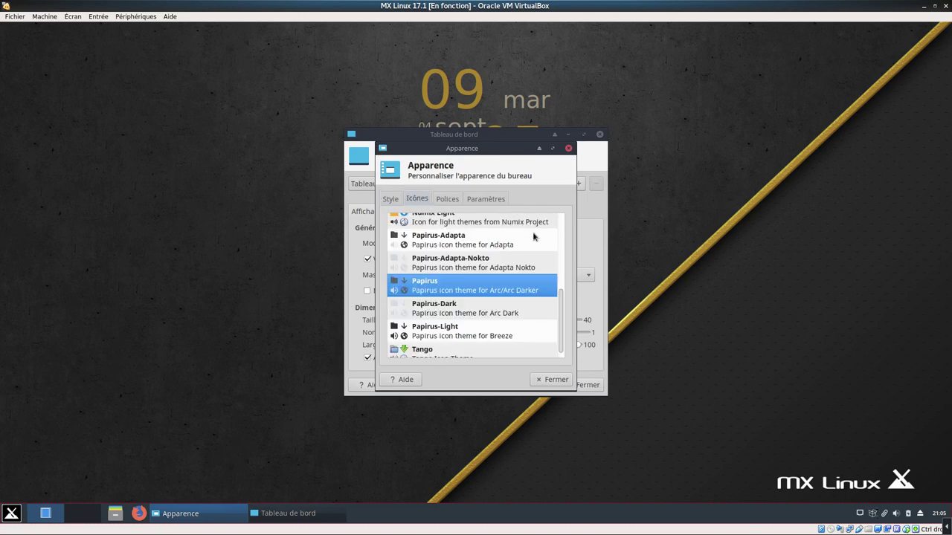
mouse_move(561, 319)
mouse_down()
mouse_move(554, 239)
mouse_move(565, 321)
mouse_up()
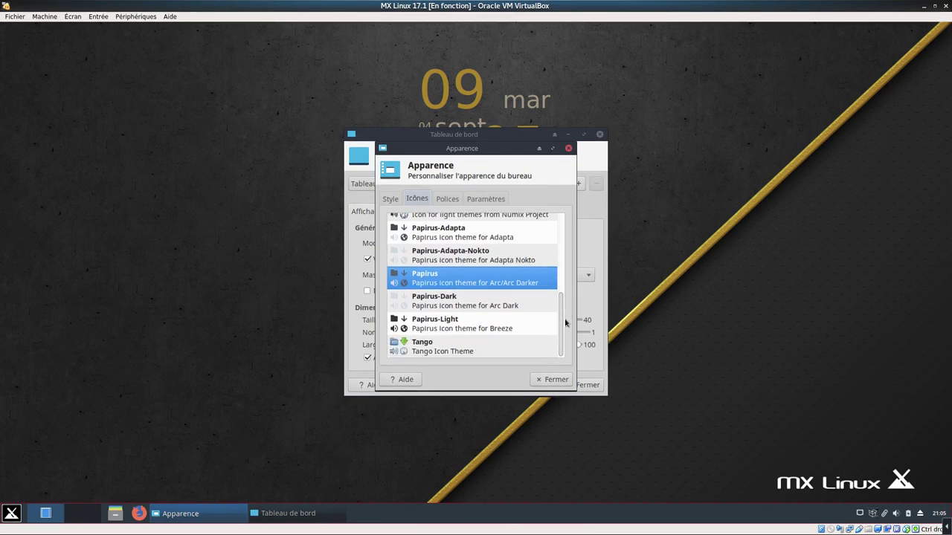
mouse_move(562, 327)
mouse_down()
mouse_move(563, 290)
mouse_move(561, 318)
mouse_up()
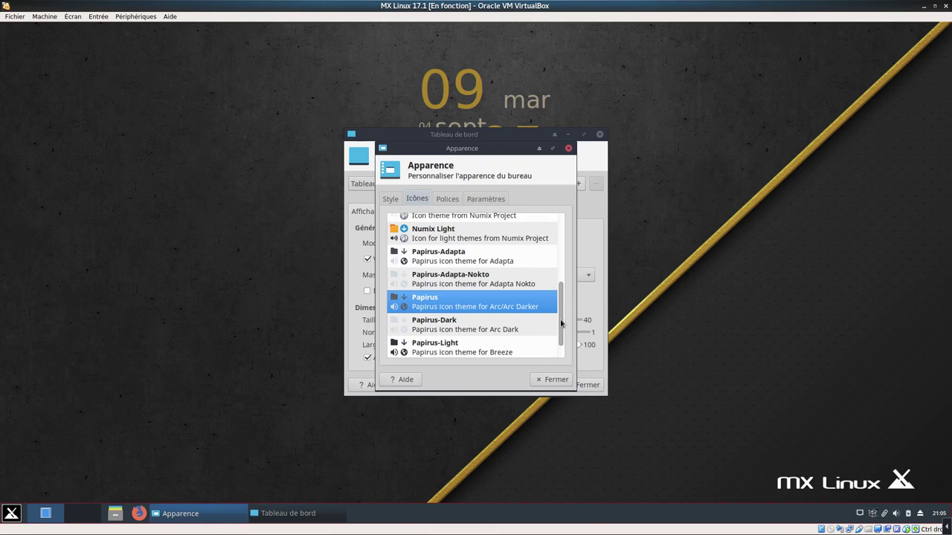
drag(561, 323, 562, 219)
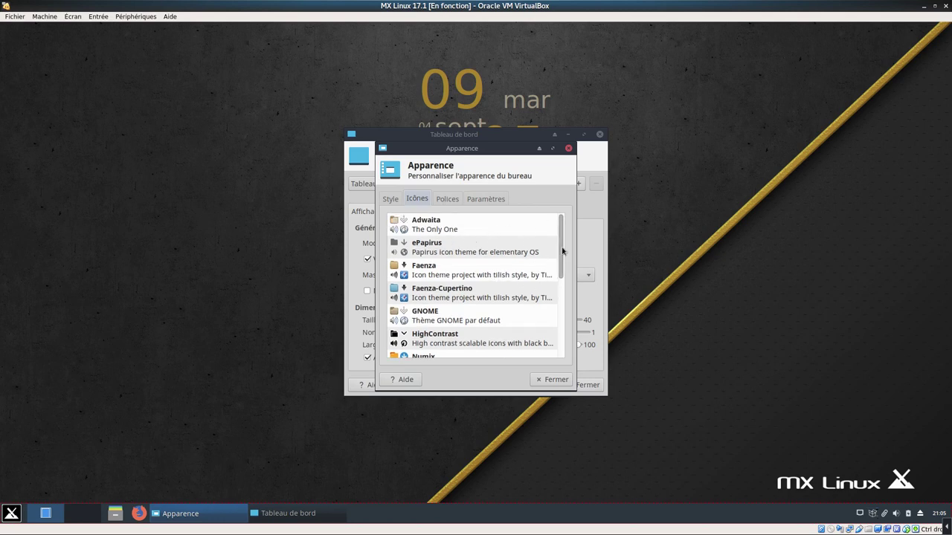
mouse_move(554, 256)
mouse_down()
mouse_move(563, 328)
mouse_move(557, 242)
mouse_up()
Review the default fonts and toolbar/menu options, then close Apparence and MX Ajustements
click(455, 200)
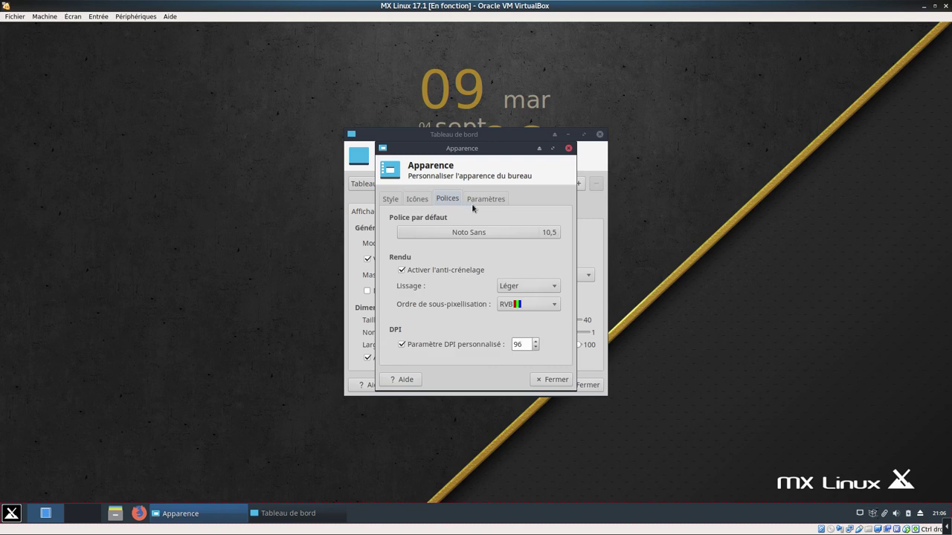
click(485, 199)
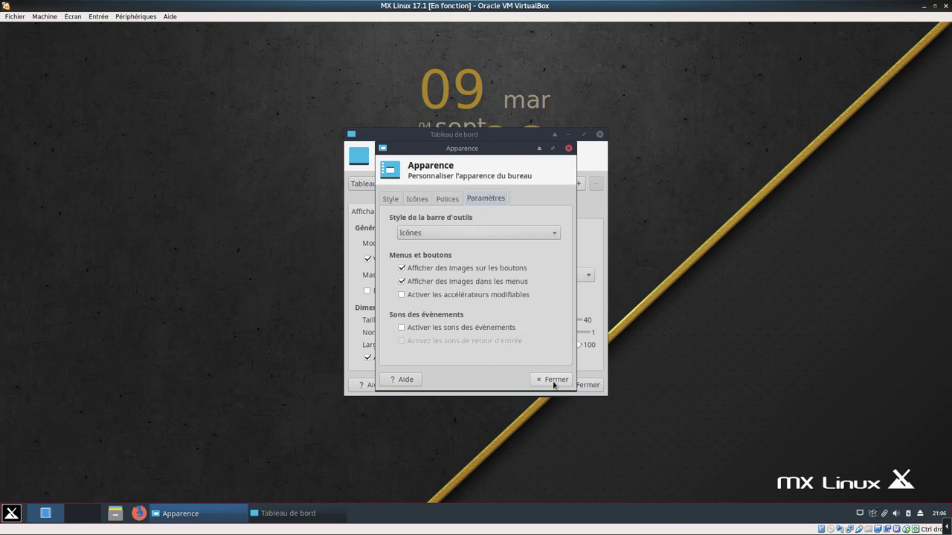
click(554, 380)
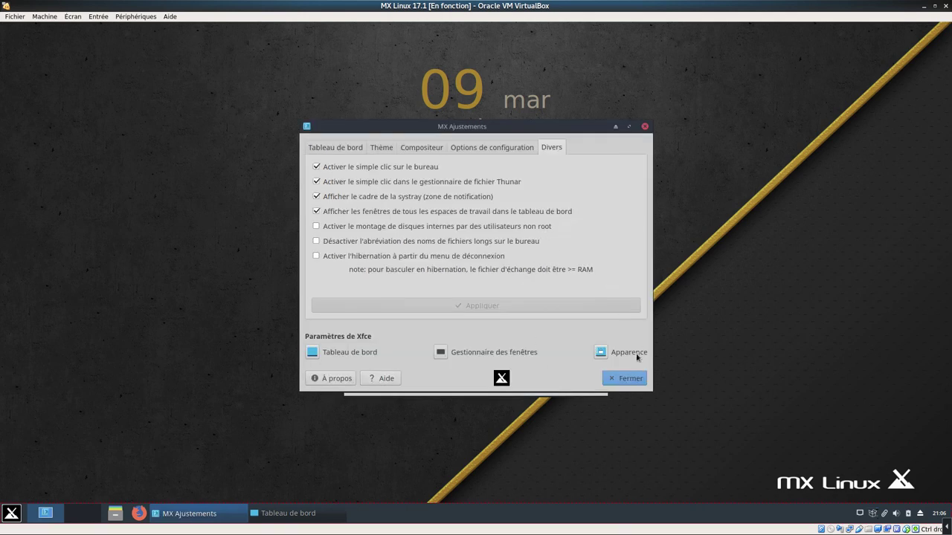
click(629, 379)
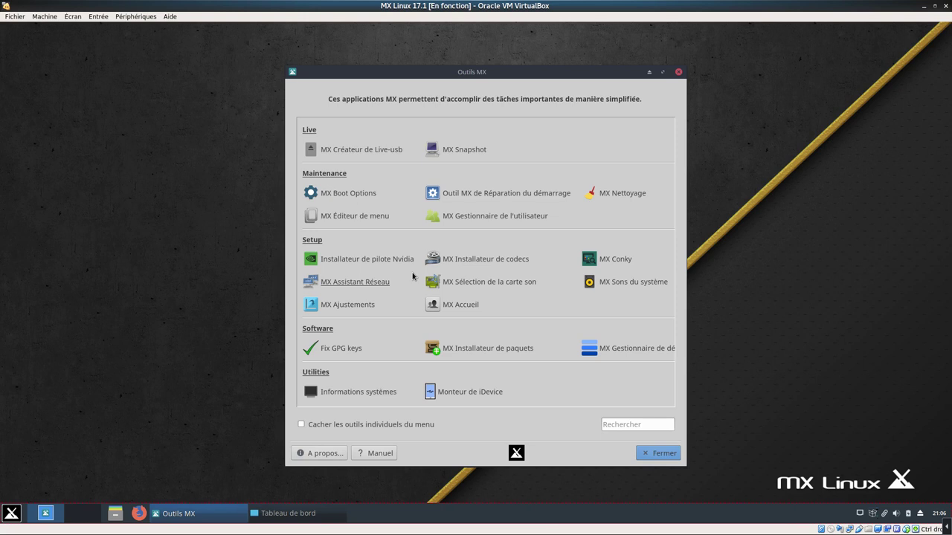
Open the MX repository manager as administrator and switch to the fastest mirror, nl.mxrepo.com
click(636, 349)
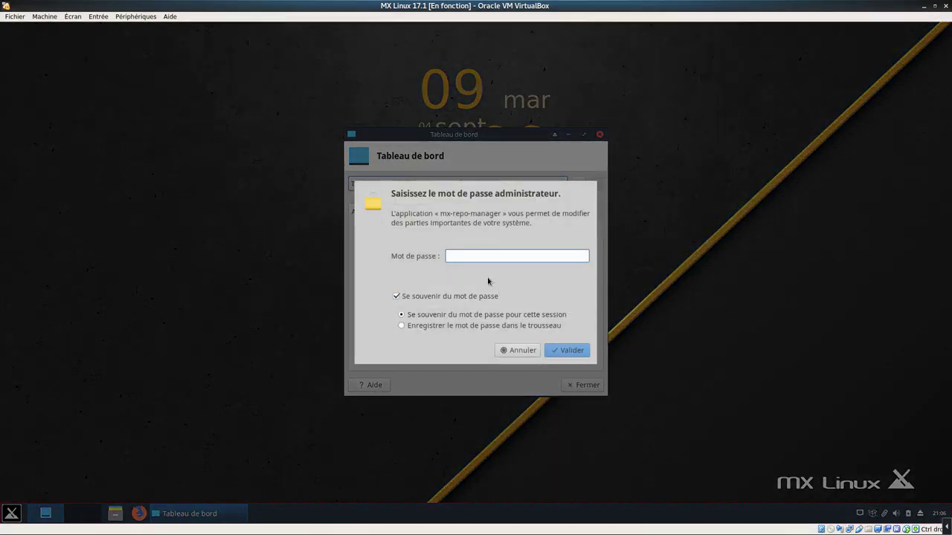
click(483, 253)
text(********)
key(Return)
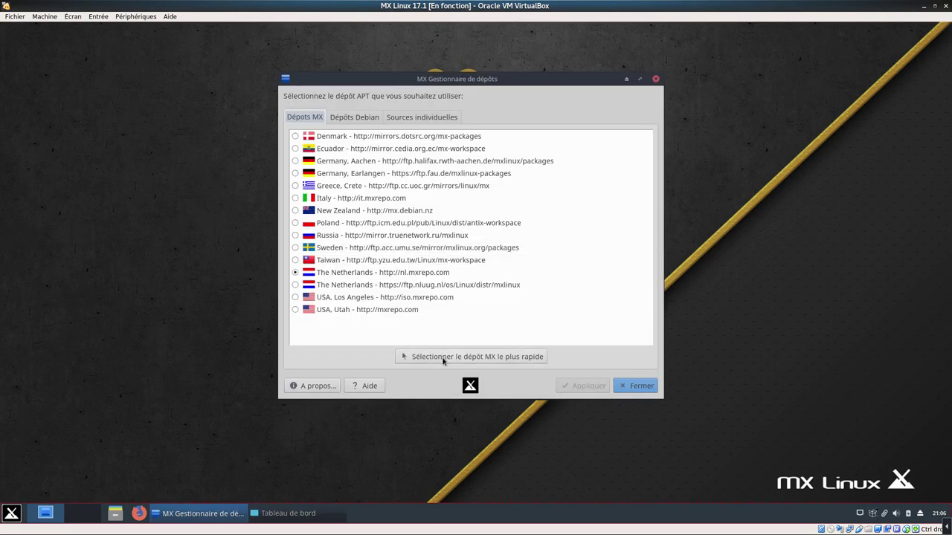
click(346, 272)
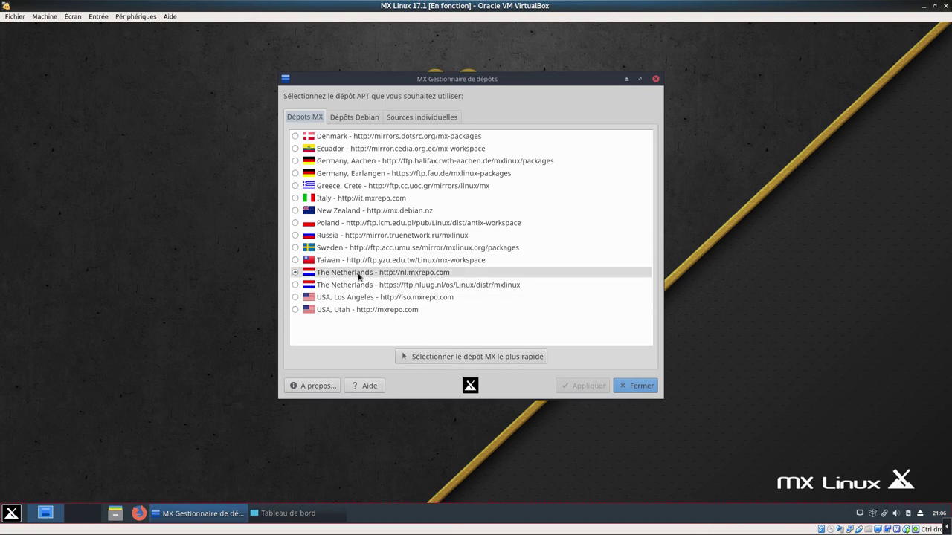
click(441, 359)
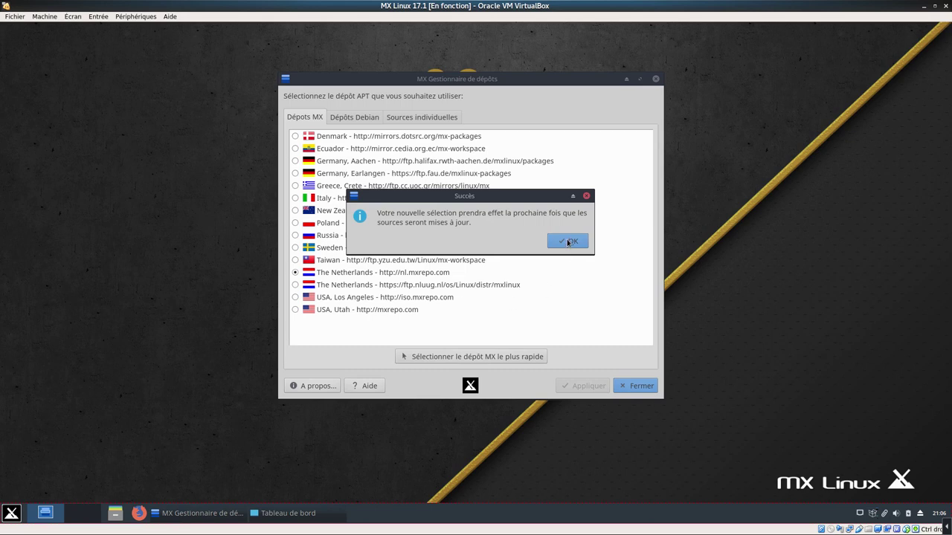
click(568, 243)
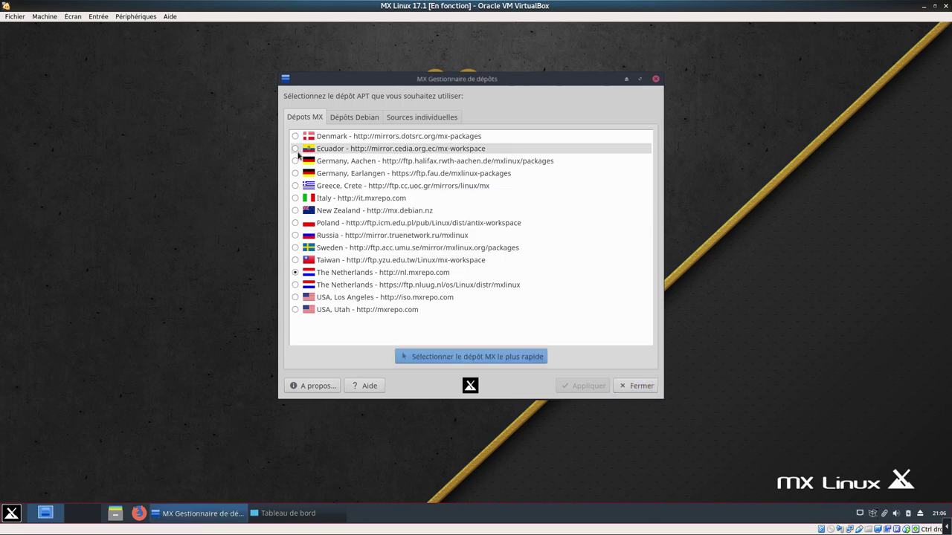
Review the Debian and individual source lists, then close the repository manager
click(347, 119)
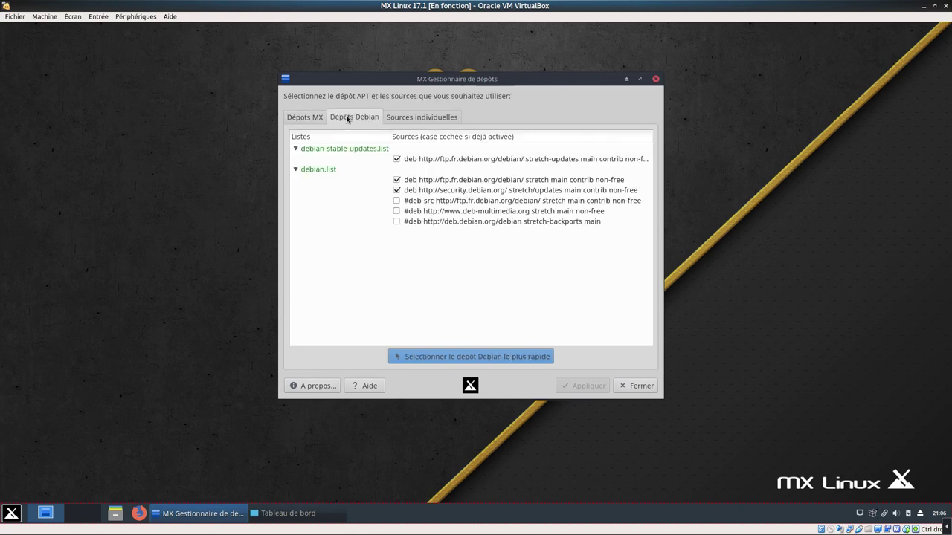
click(444, 122)
click(639, 384)
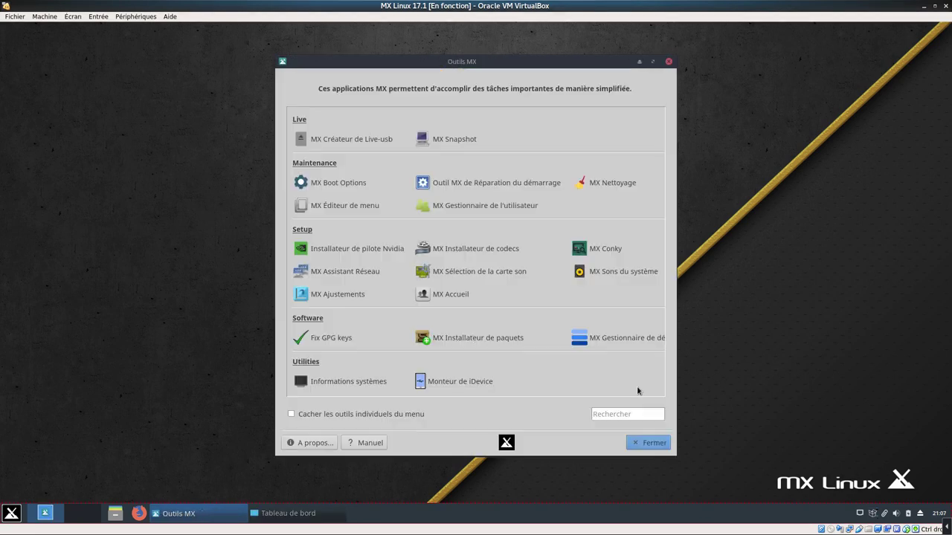
With MX Tools shaded, keep the panel horizontal, review its appearance and items, then restore MX Tools
click(641, 64)
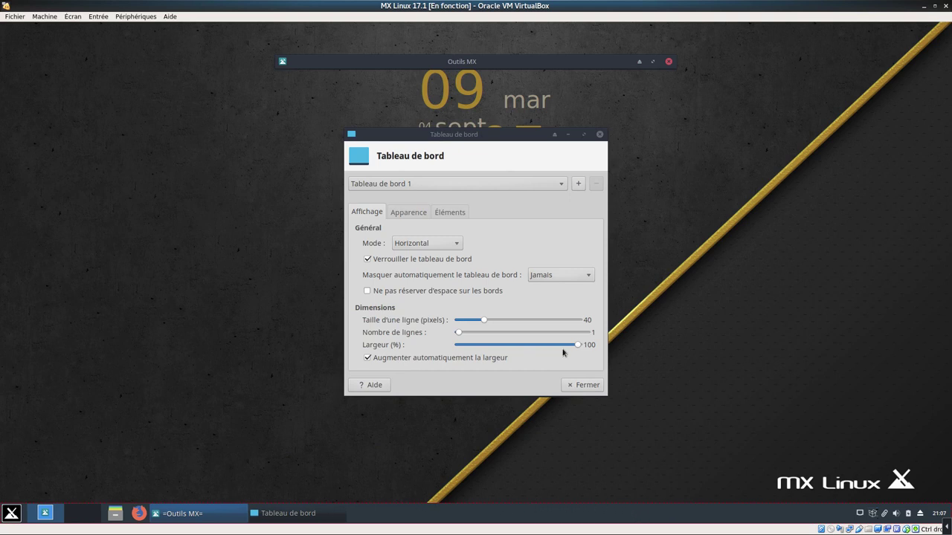
click(436, 245)
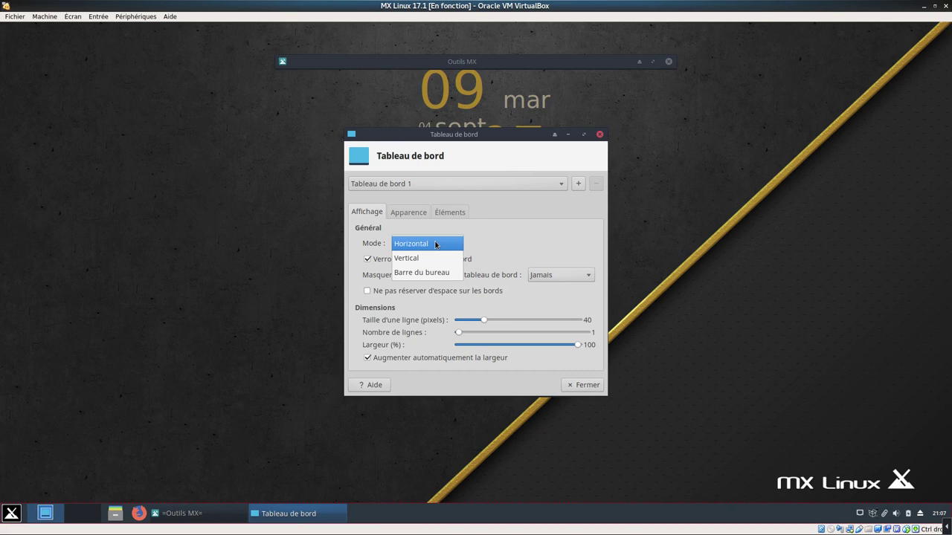
click(436, 245)
click(419, 214)
click(449, 213)
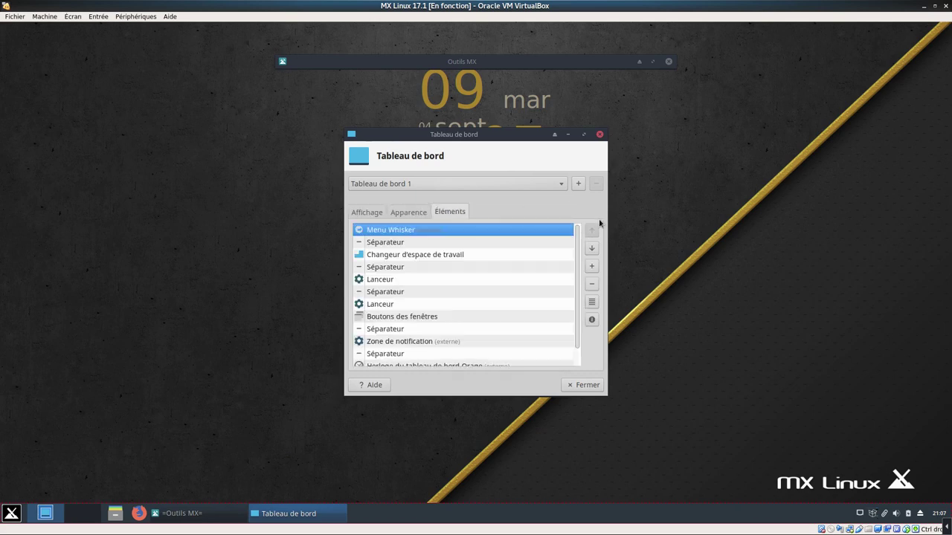
click(584, 386)
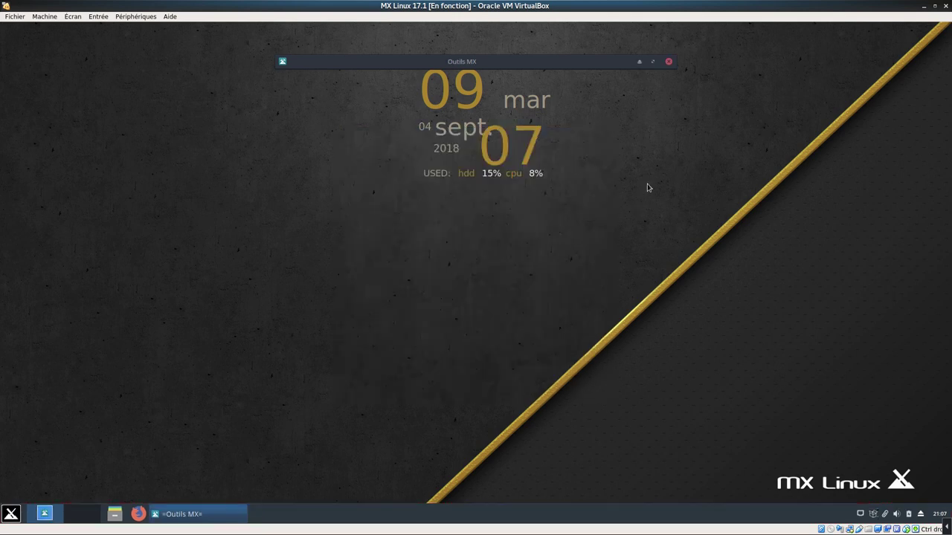
click(639, 62)
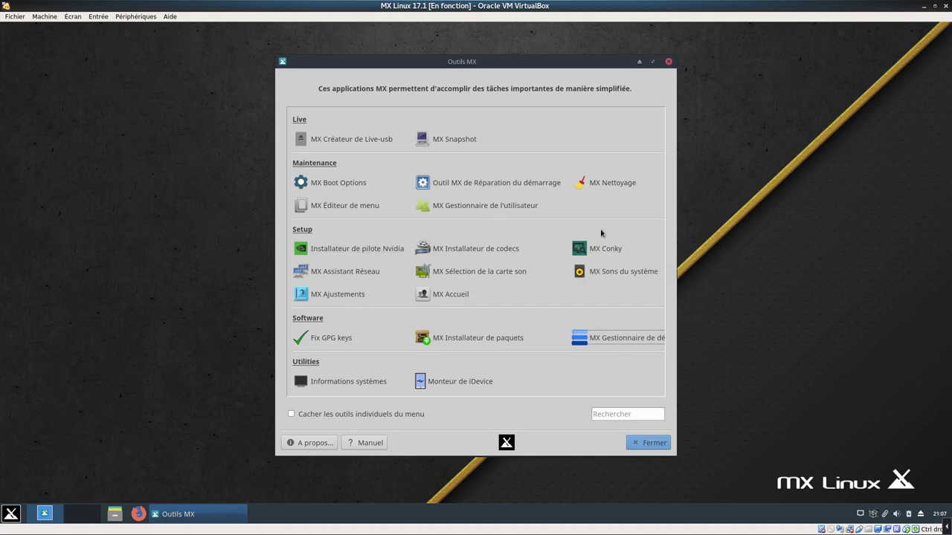
Run MX Installateur de codecs, tick 'Ne plus afficher ce message' on the root notice, and shade Outils MX
click(481, 252)
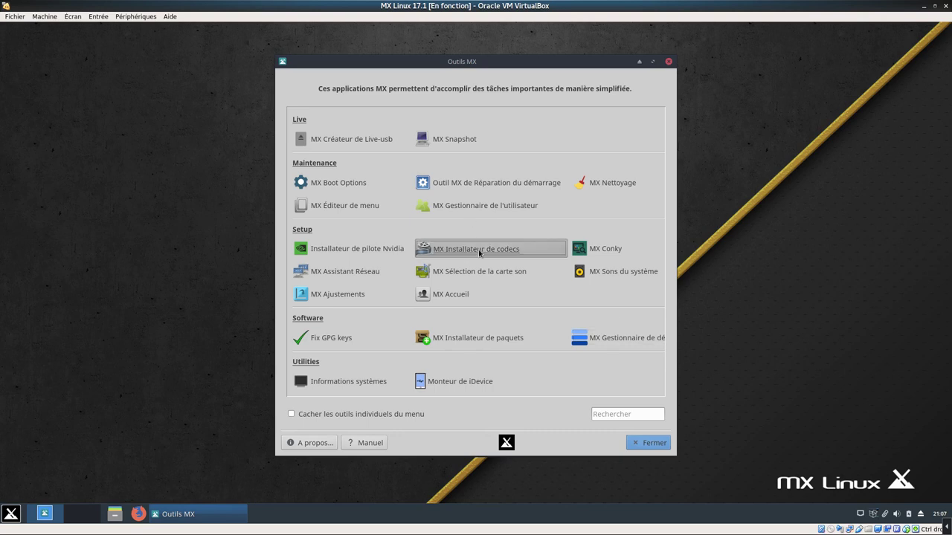
click(528, 304)
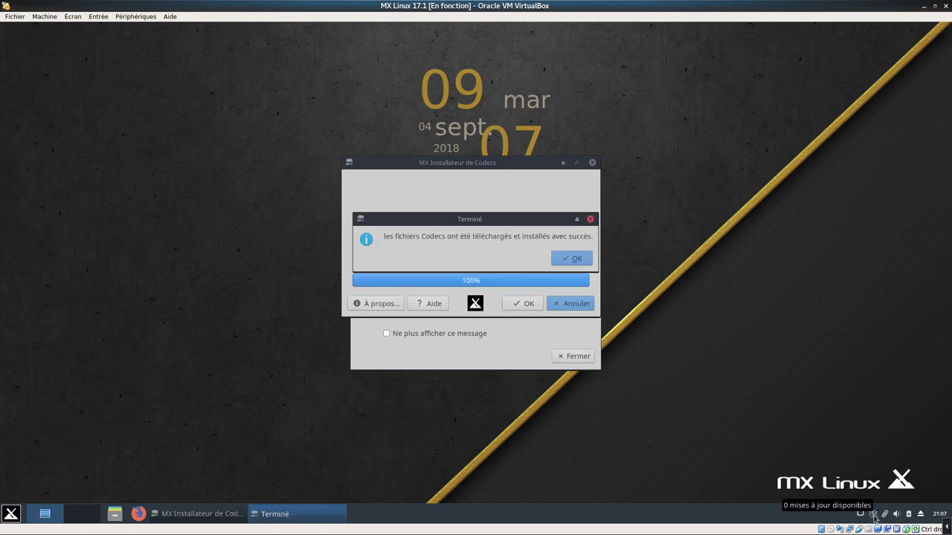
click(573, 260)
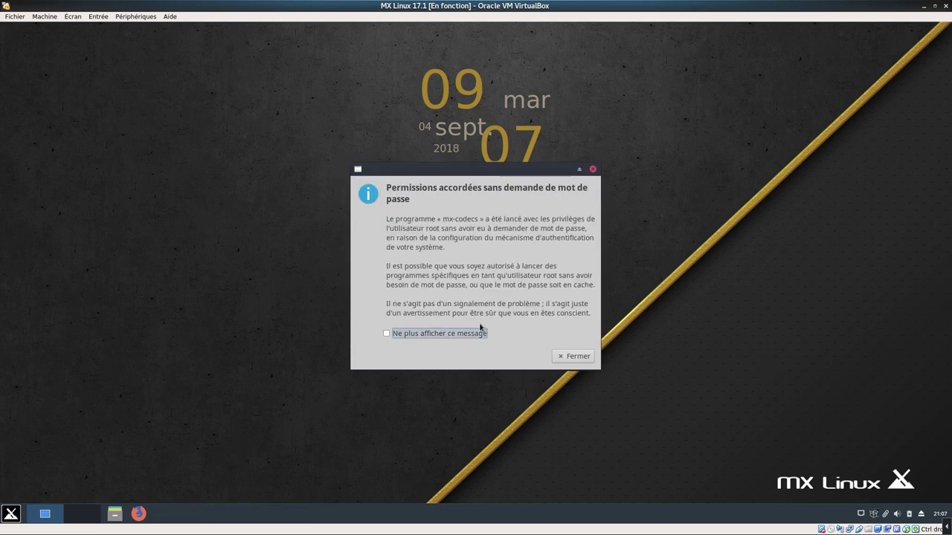
click(427, 334)
click(571, 357)
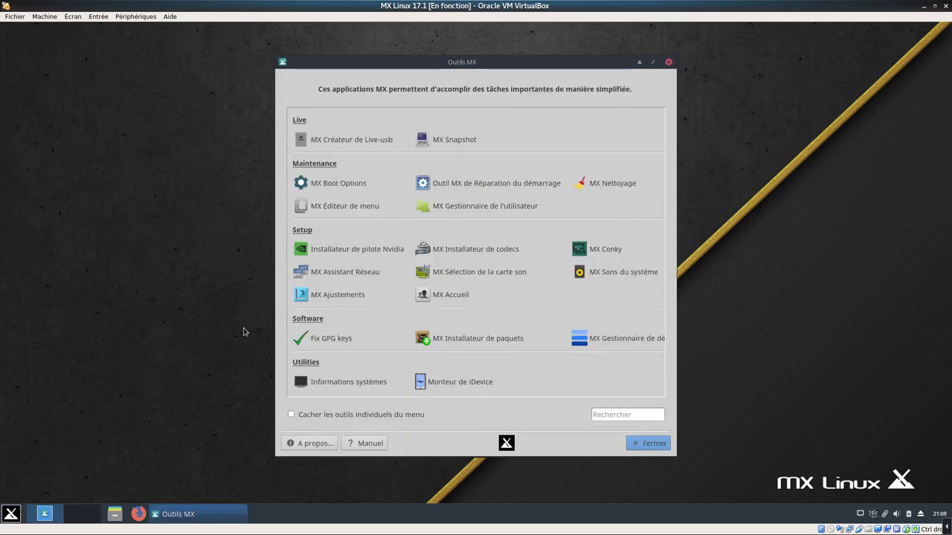
click(639, 63)
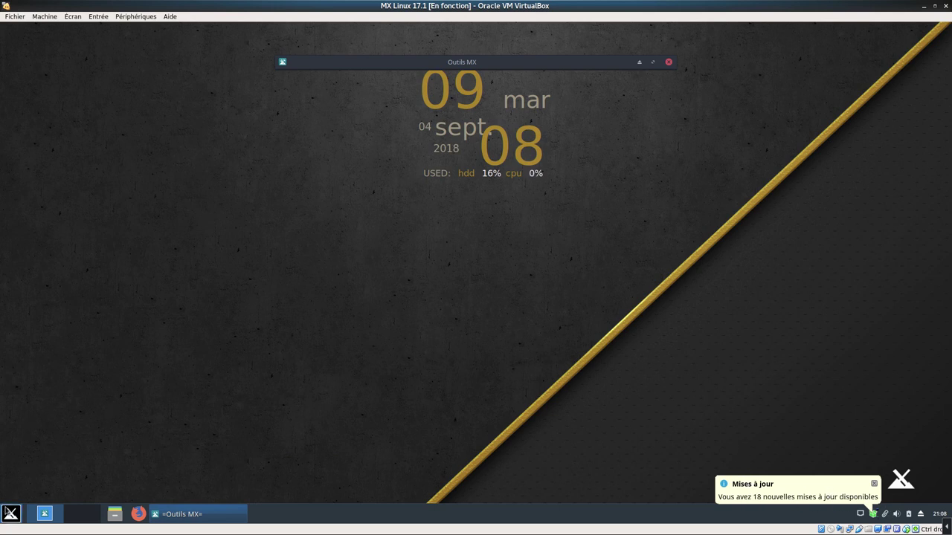
Launch Synaptic from the Système applications and authenticate with the root password
click(8, 513)
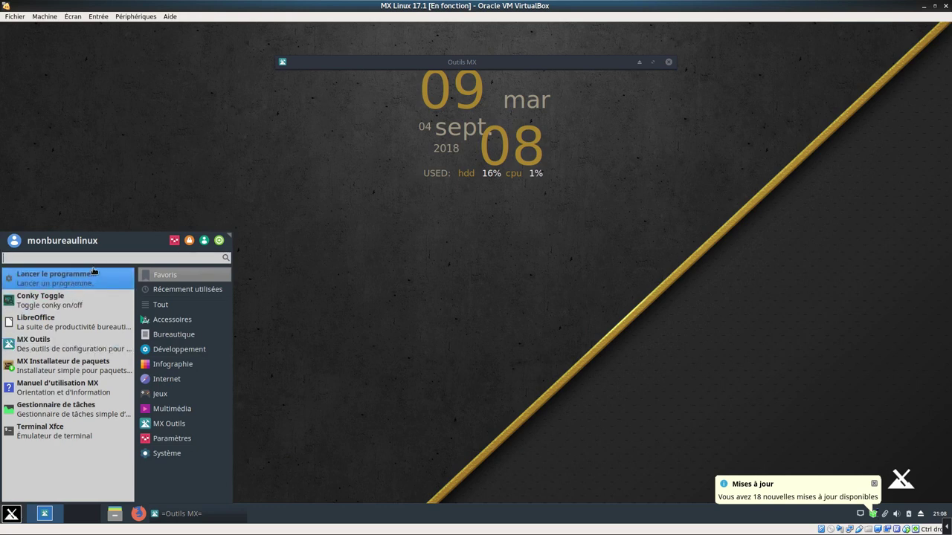
click(170, 424)
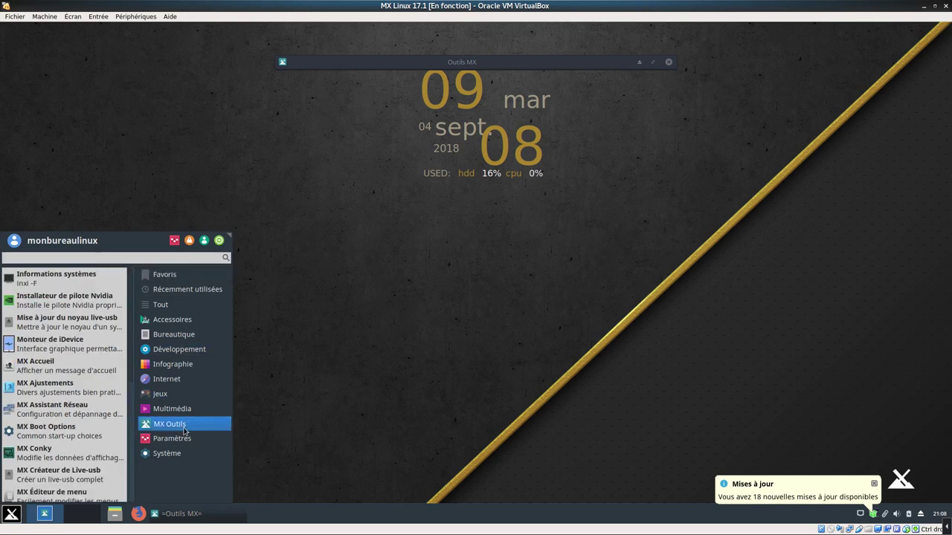
click(185, 439)
click(180, 454)
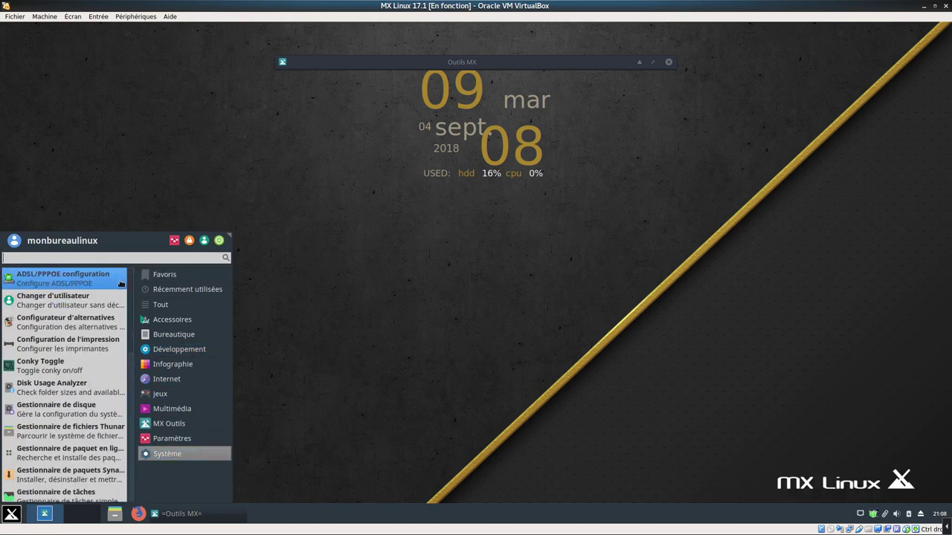
click(82, 473)
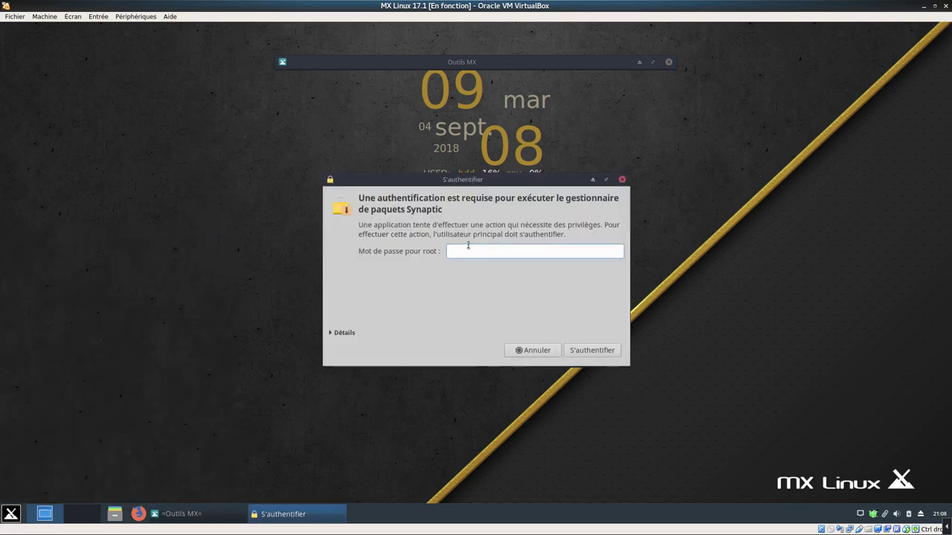
text(root)
key(Return)
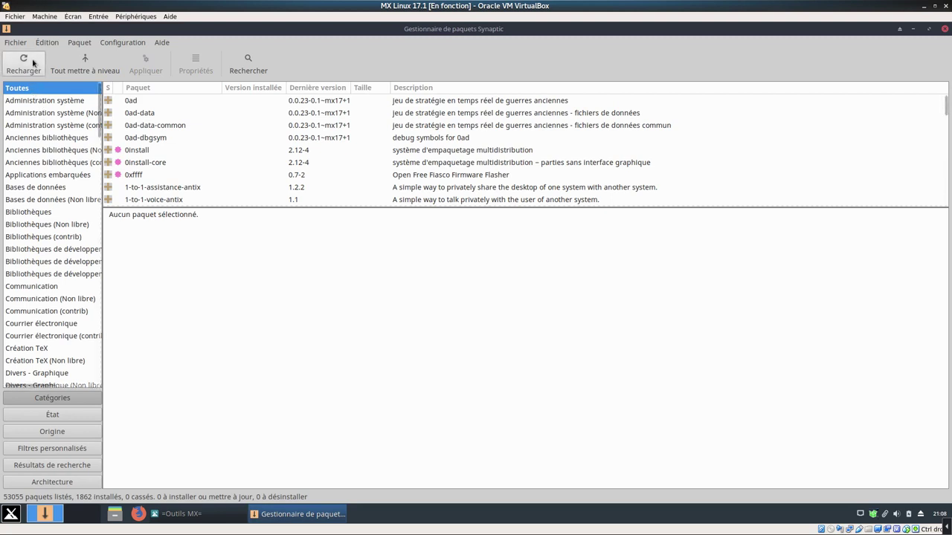
Reload the package lists, search for papirus, and mark papirus-icon-theme for complete removal
click(26, 62)
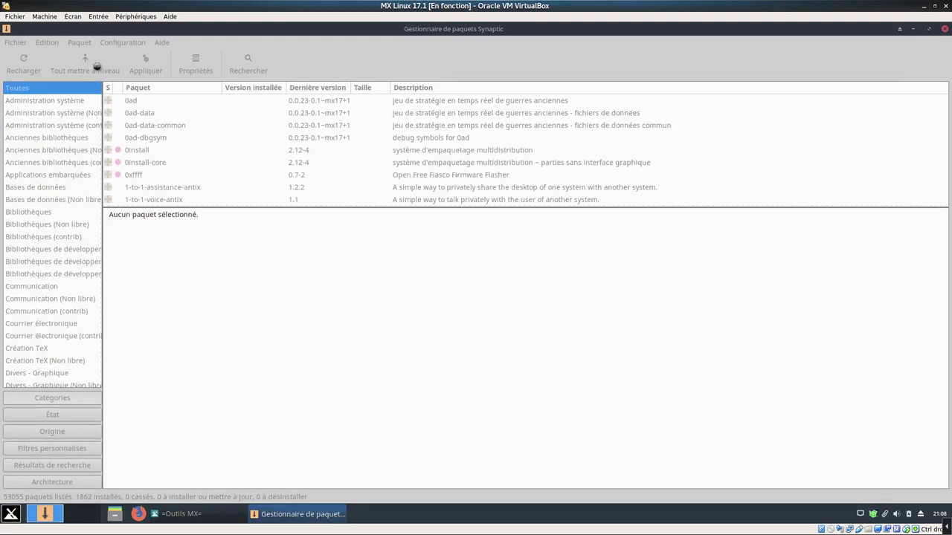
click(246, 70)
text(papirus)
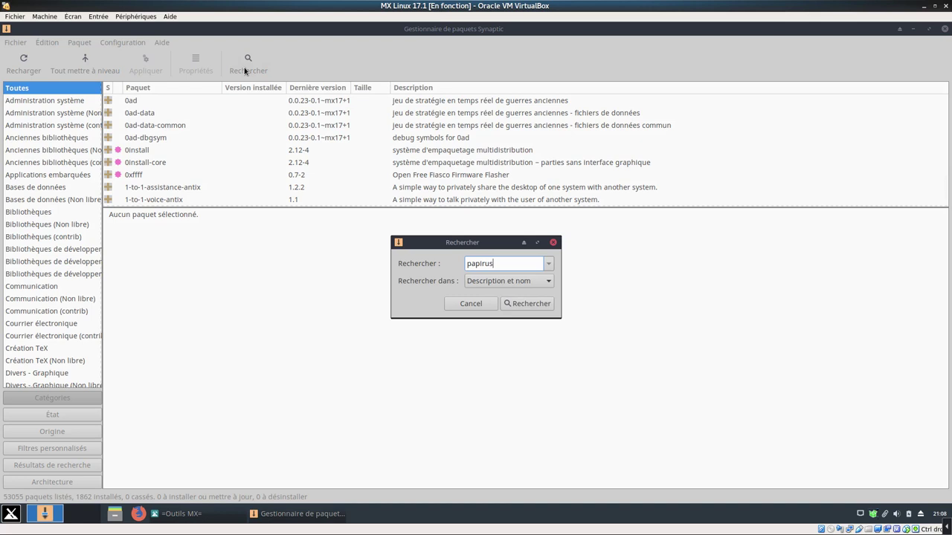
click(520, 303)
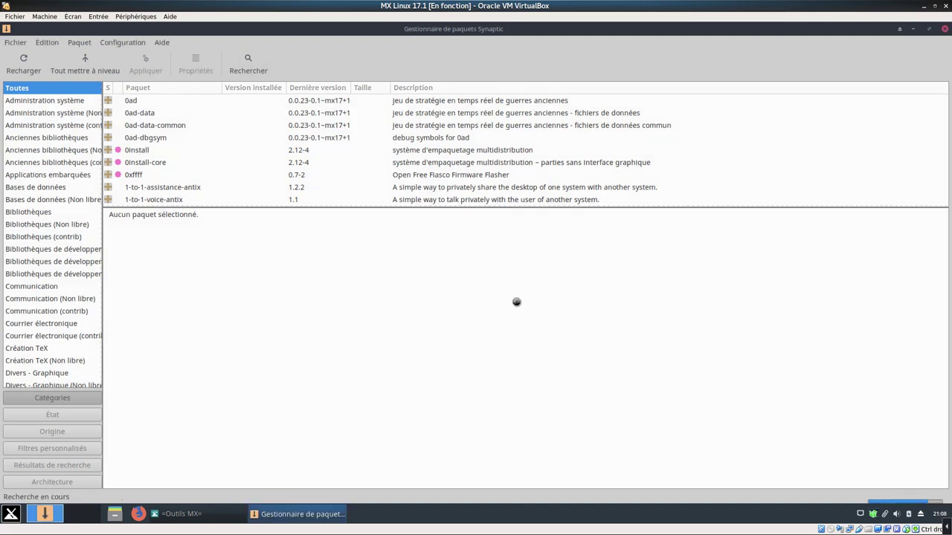
right_click(175, 104)
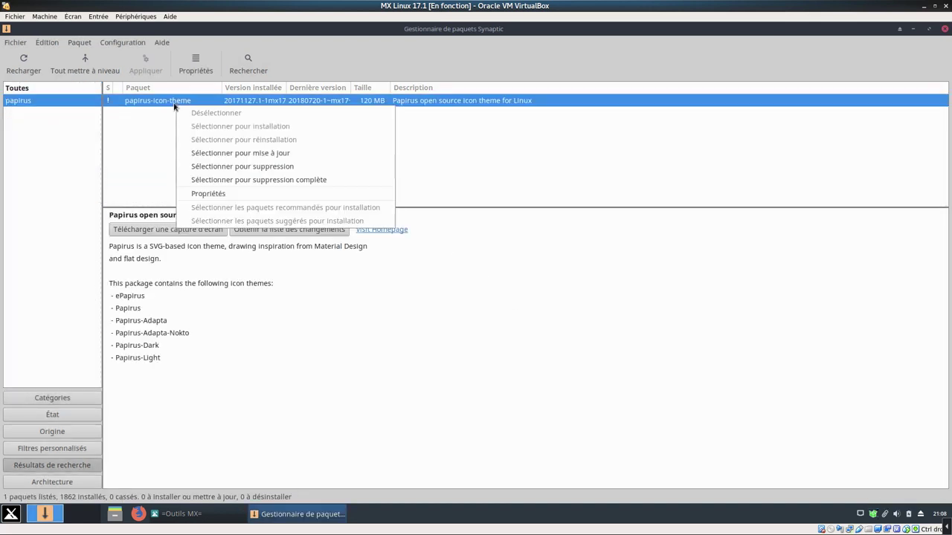
click(289, 182)
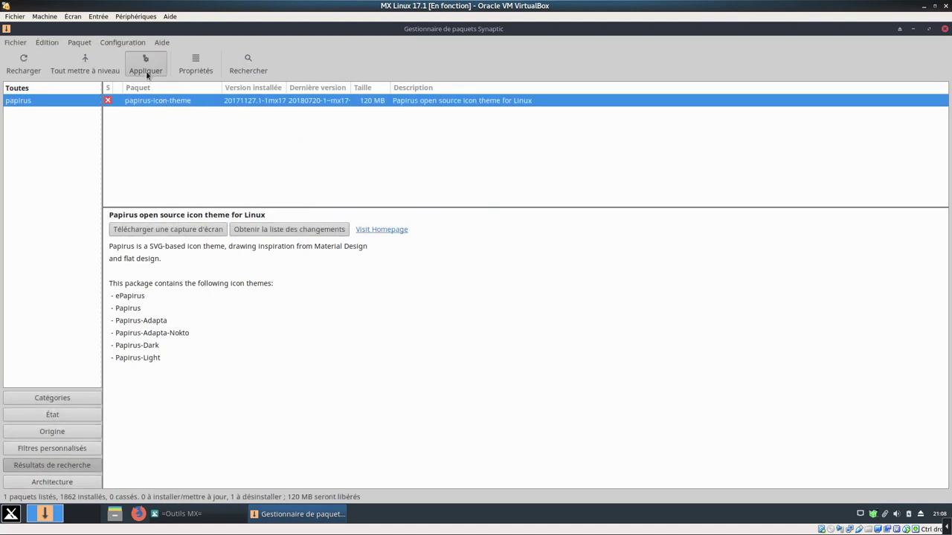
Apply the pending removal, dismiss the confirmation, and close Synaptic
click(145, 66)
click(320, 223)
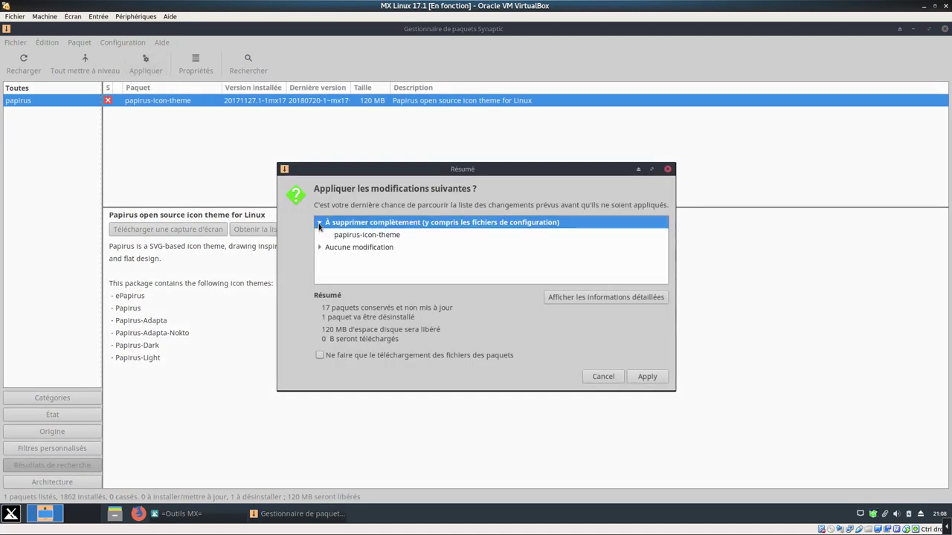
click(646, 376)
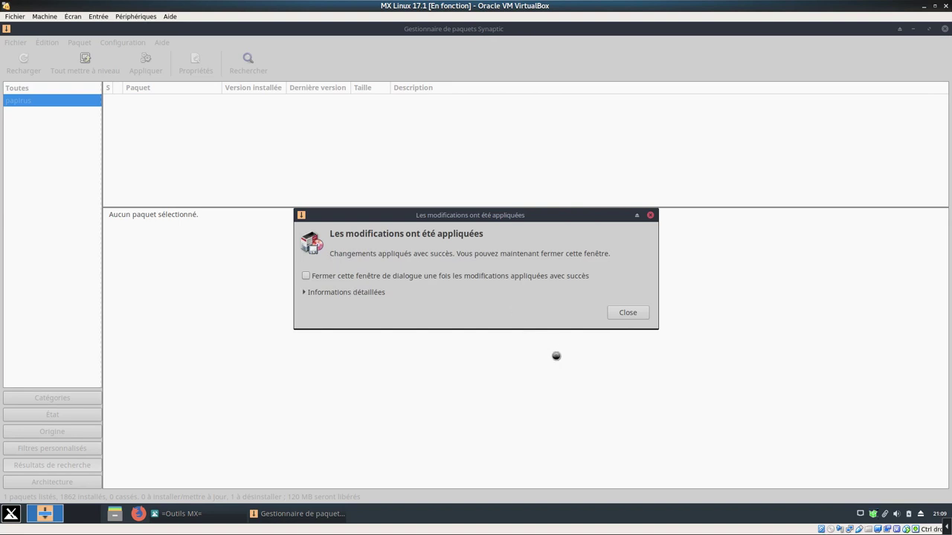
click(628, 313)
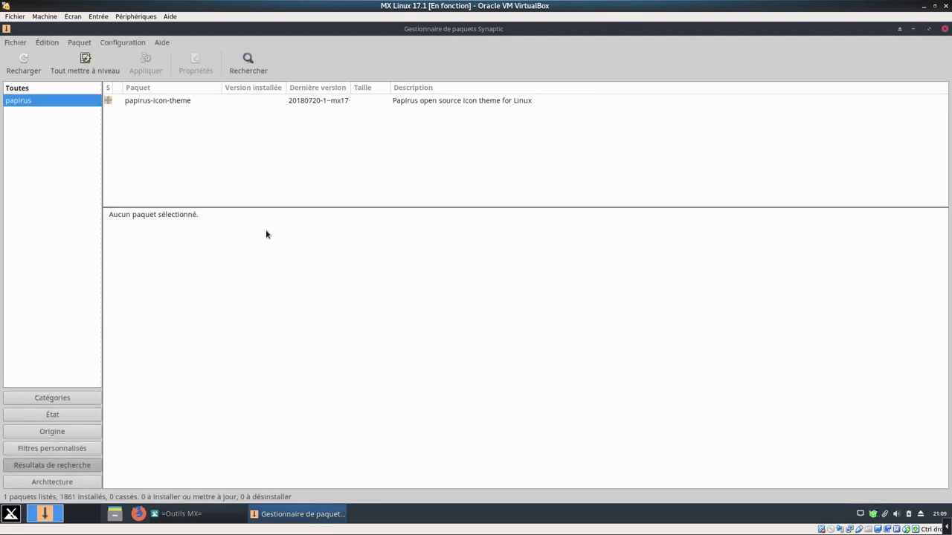
click(944, 28)
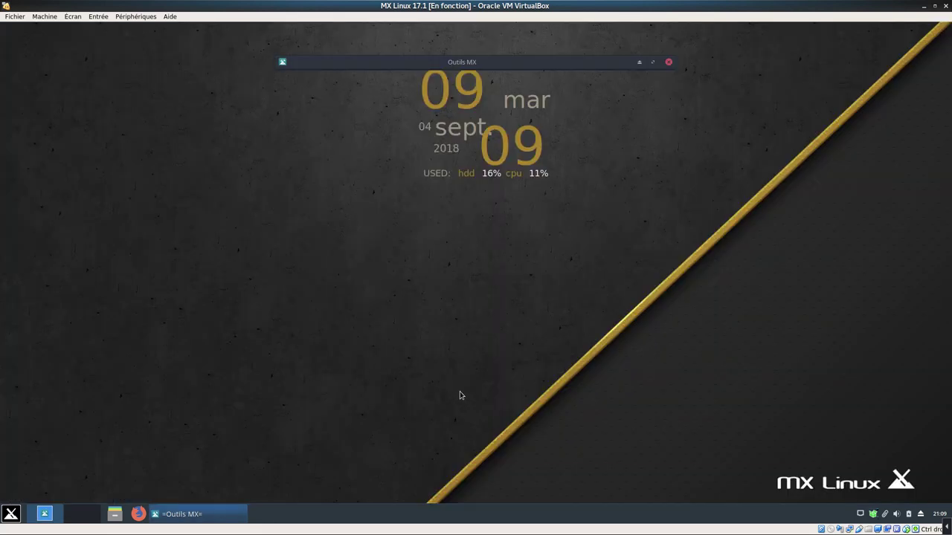
Start the MX Updater full upgrade with automatic 'Répondre oui' answers enabled
click(11, 515)
click(541, 260)
click(11, 515)
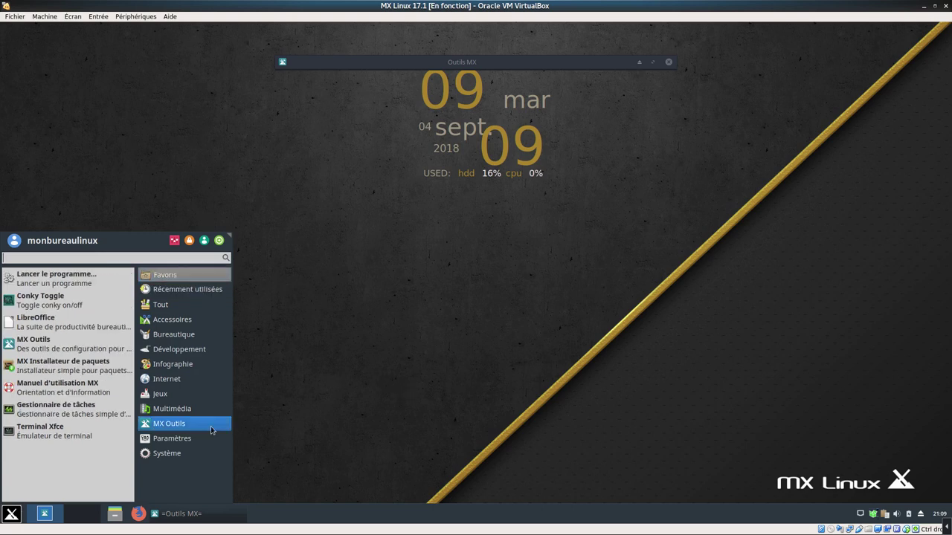
click(327, 381)
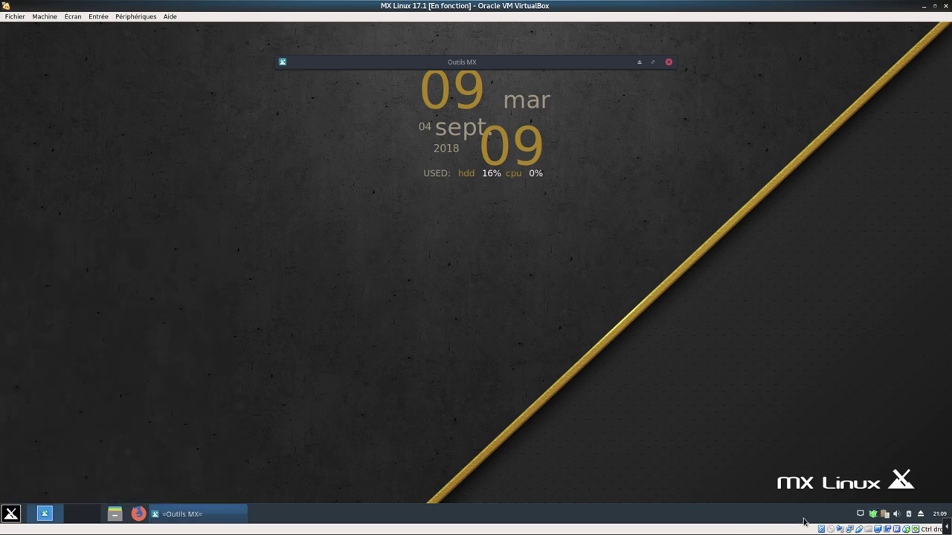
click(873, 515)
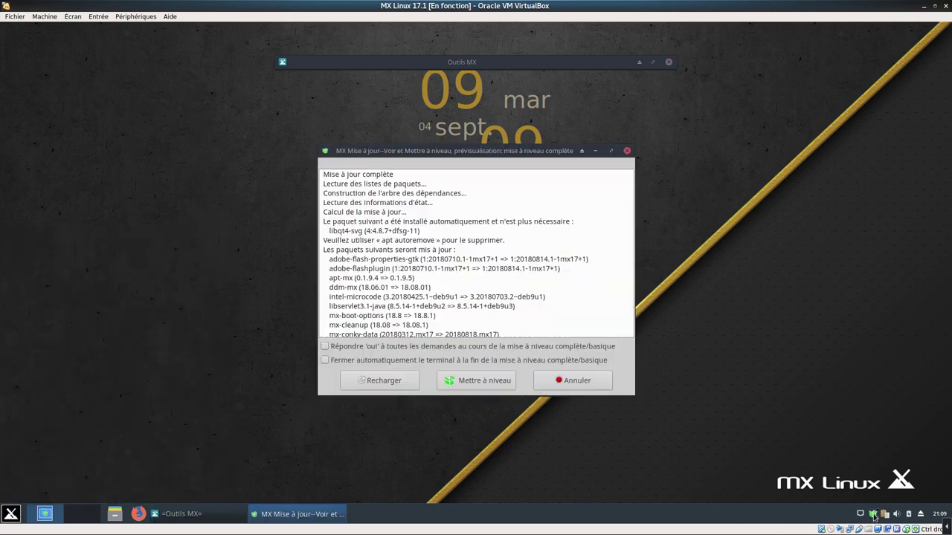
click(325, 347)
click(393, 387)
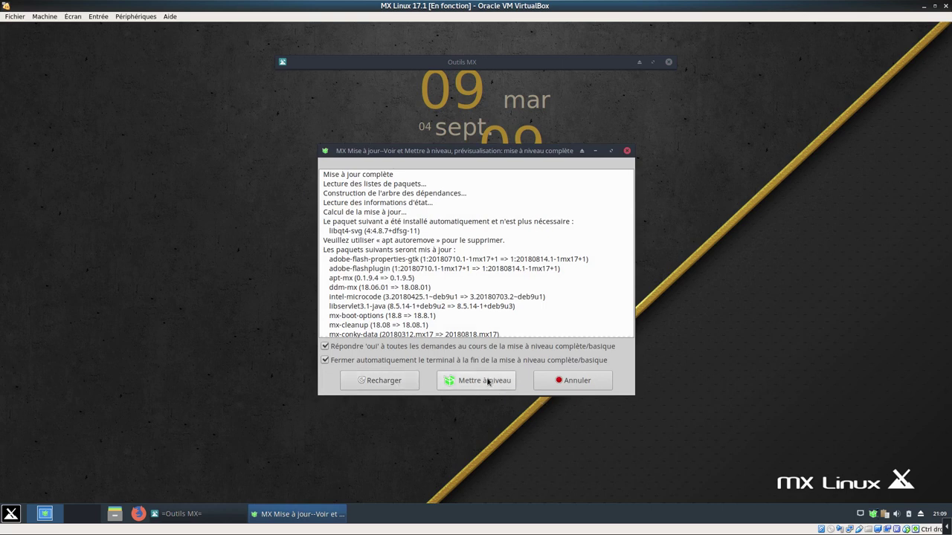
click(479, 381)
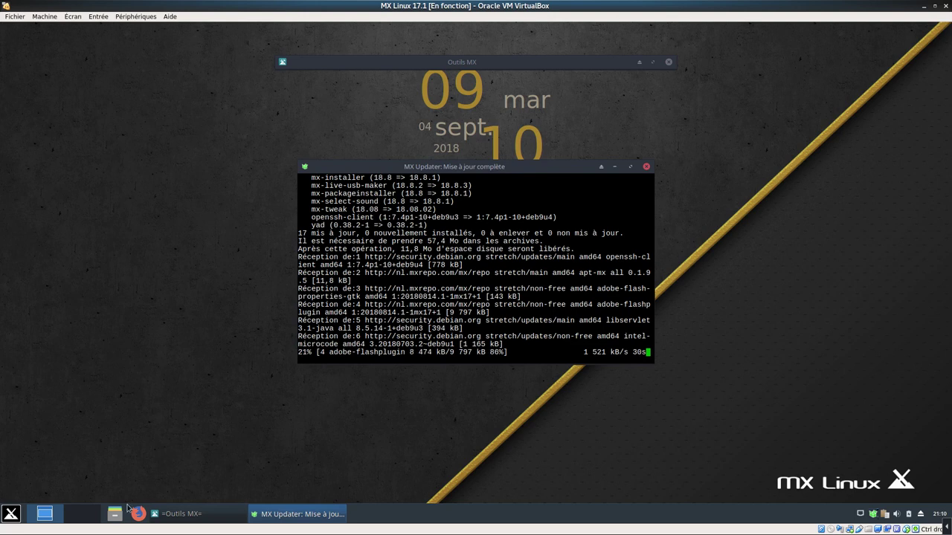
Launch htop in a terminal to monitor system load
click(11, 514)
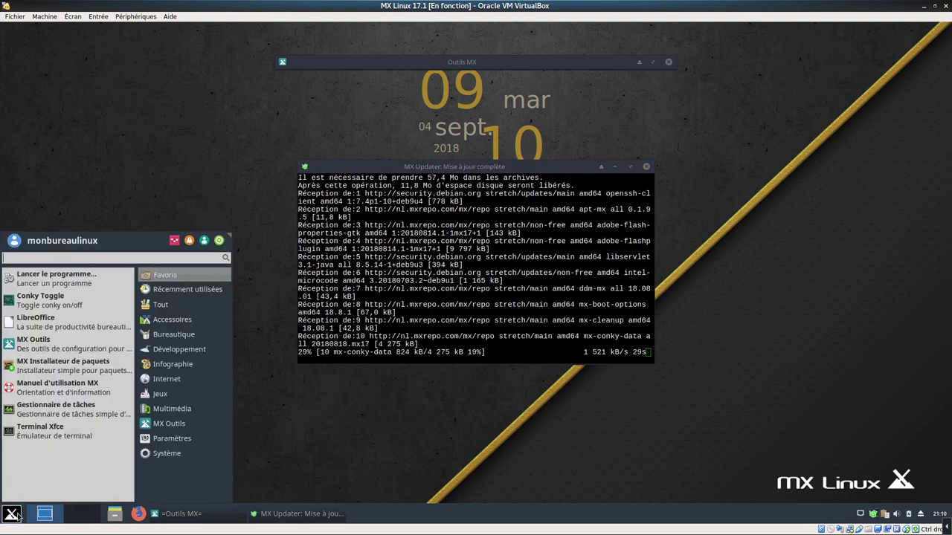
click(175, 460)
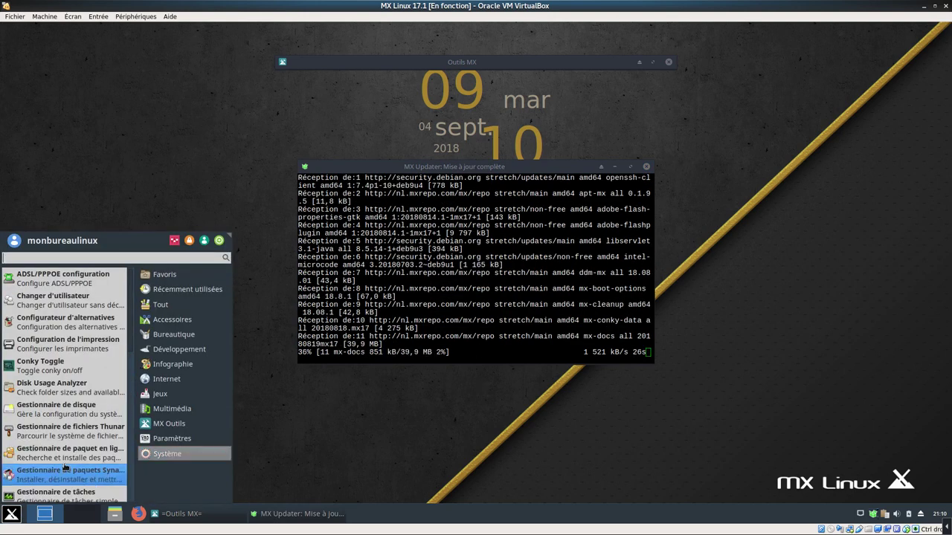
scroll(74, 375, down, 3)
scroll(71, 378, down, 2)
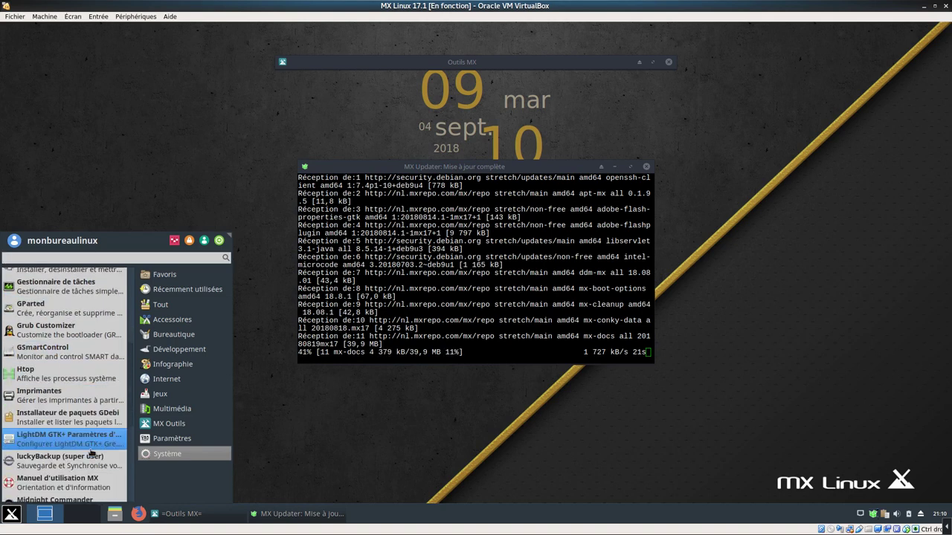
key(ctrl+shift+Escape)
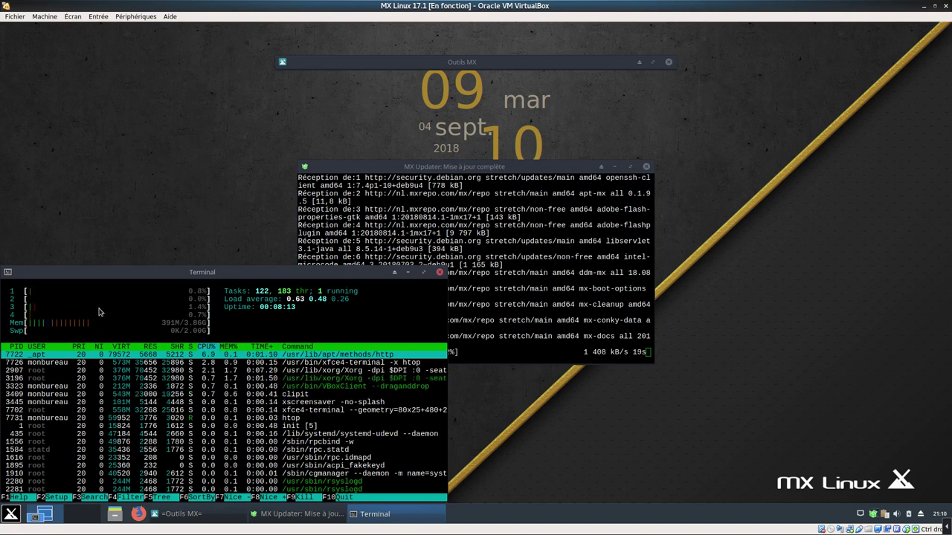
Close the htop terminal and browse the Whisker menu categories to the Multimédia applications
click(439, 273)
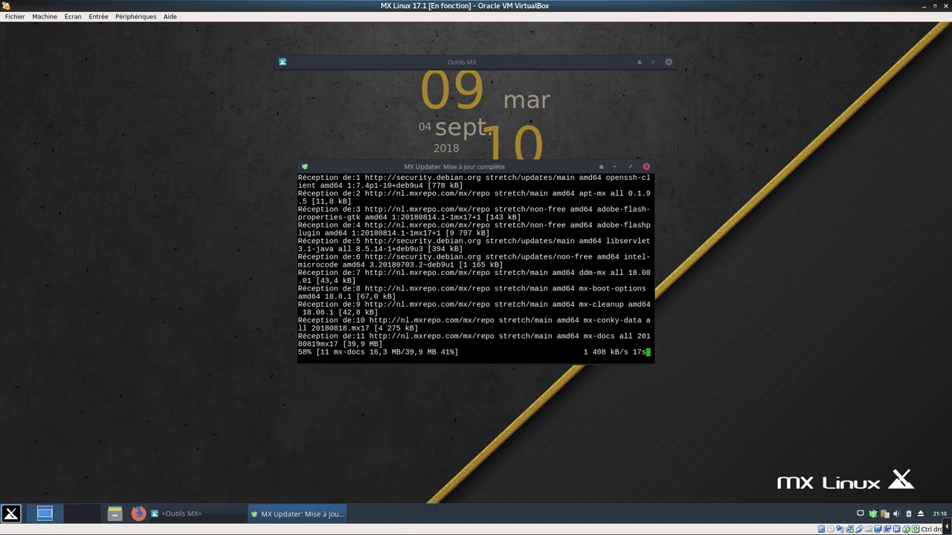
click(12, 515)
click(184, 455)
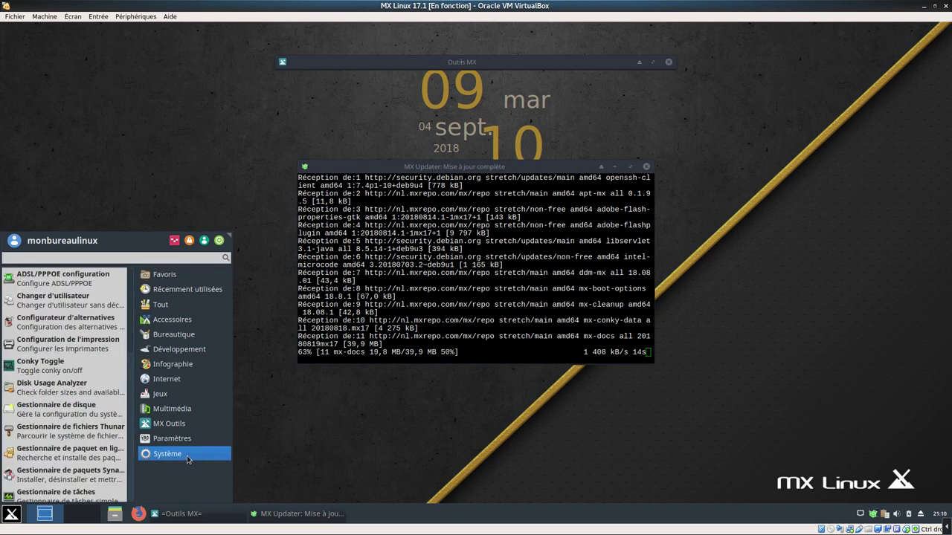
scroll(78, 446, down, 5)
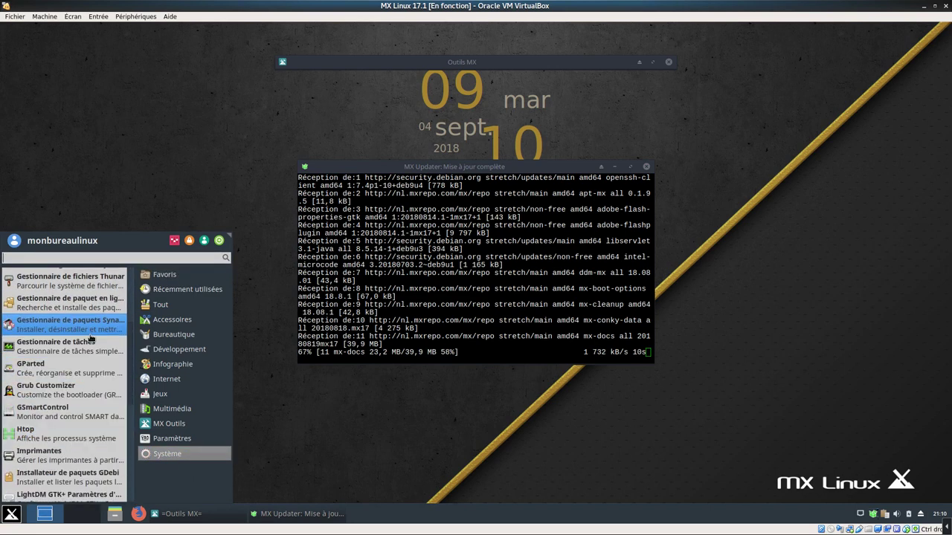
scroll(93, 438, down, 5)
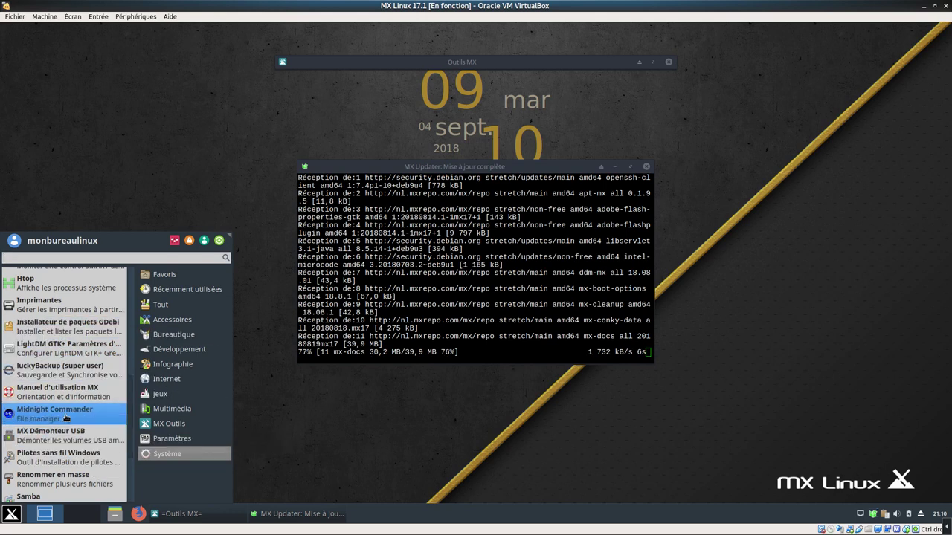
scroll(74, 435, down, 4)
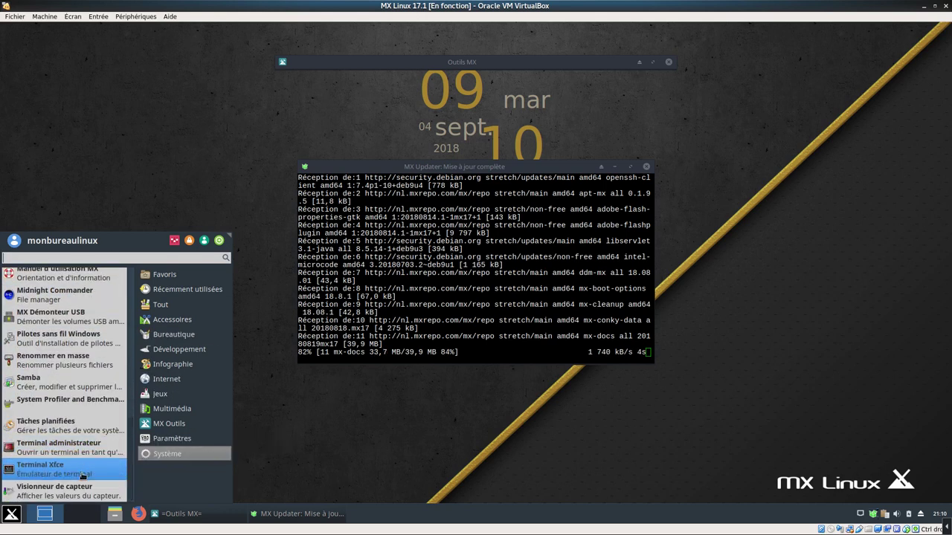
click(172, 441)
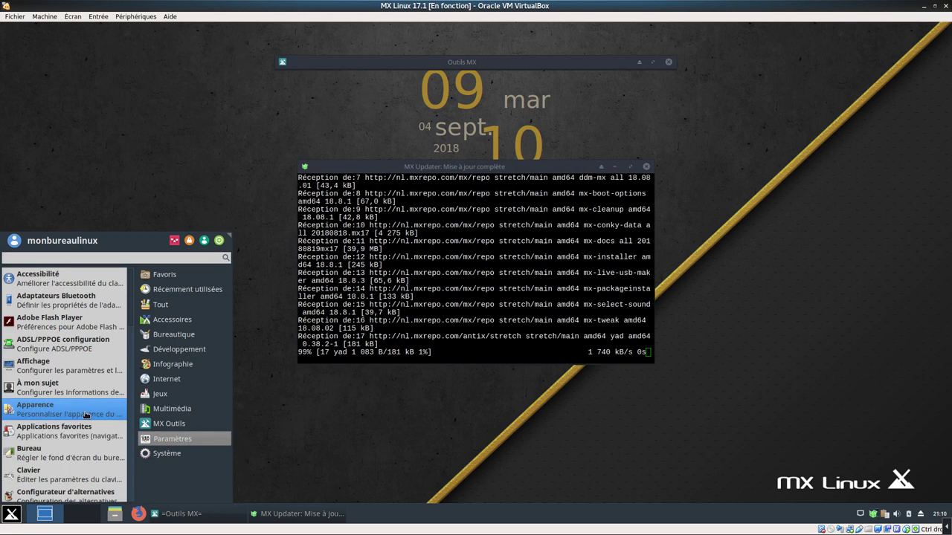
scroll(88, 439, down, 5)
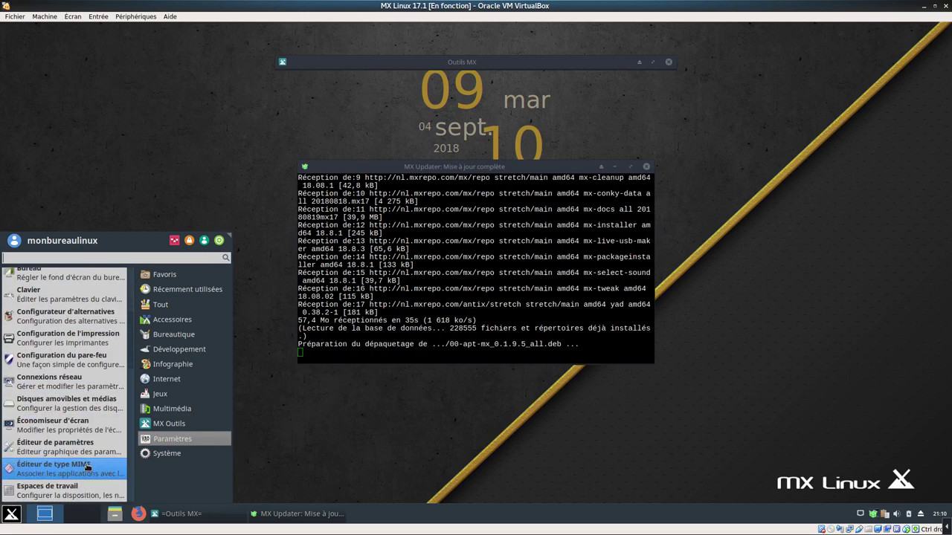
scroll(89, 350, down, 5)
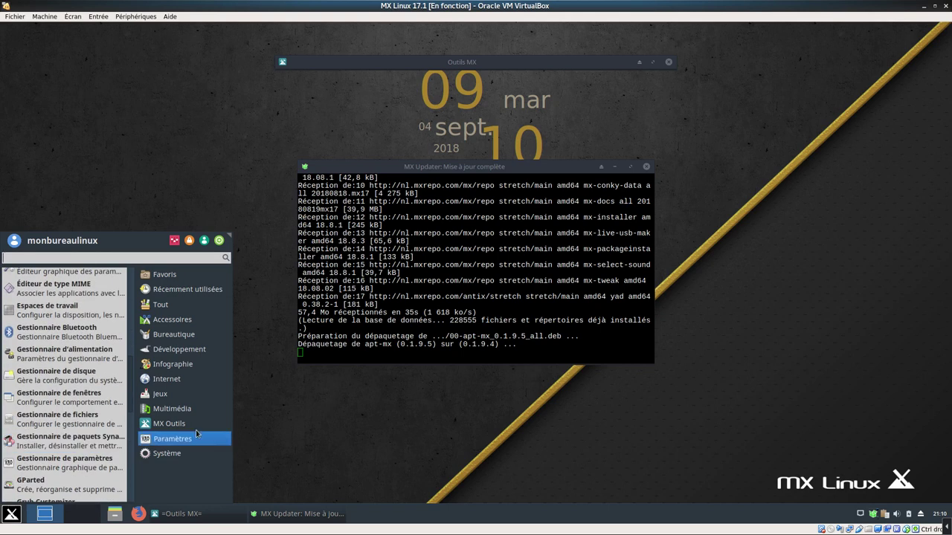
click(197, 430)
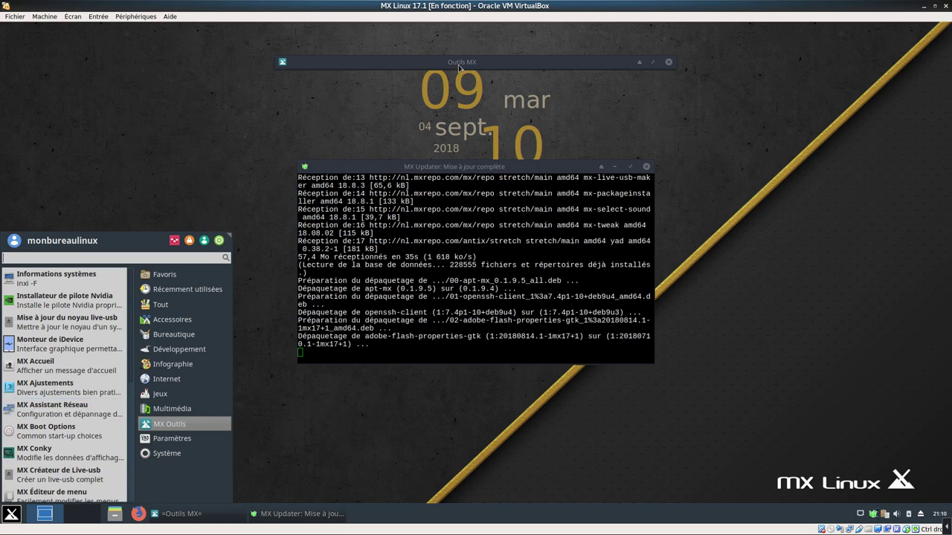
click(181, 410)
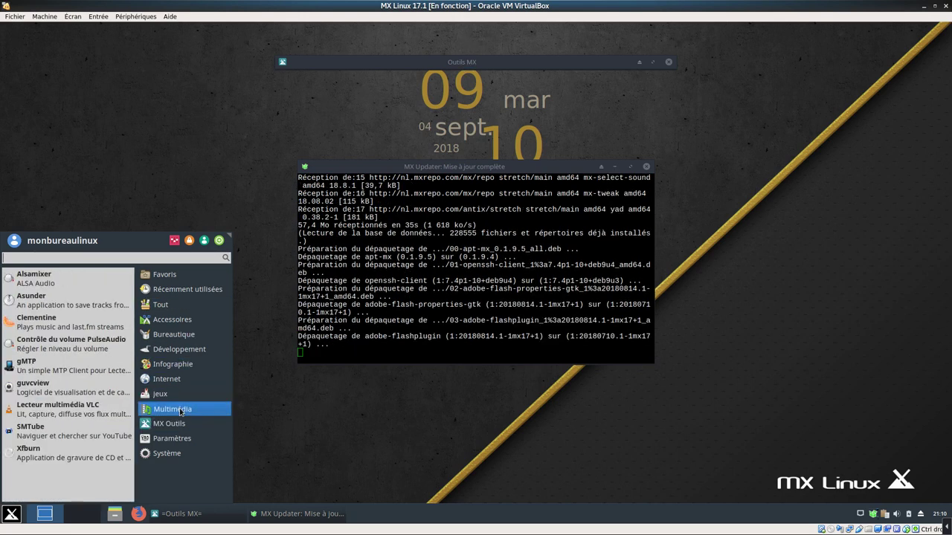
Launch VLC, confirm version 3.0.3 Vetinari in Aide > À propos, then close VLC
click(63, 417)
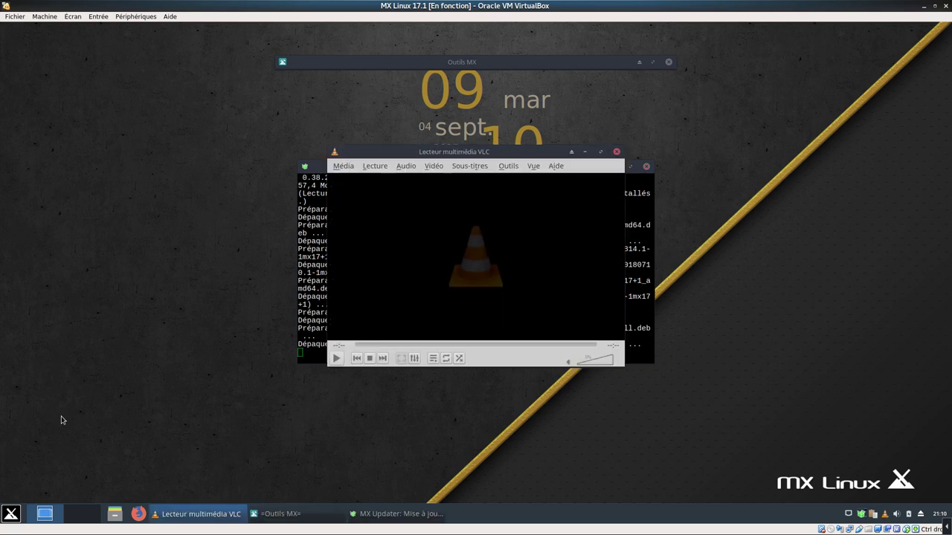
click(557, 170)
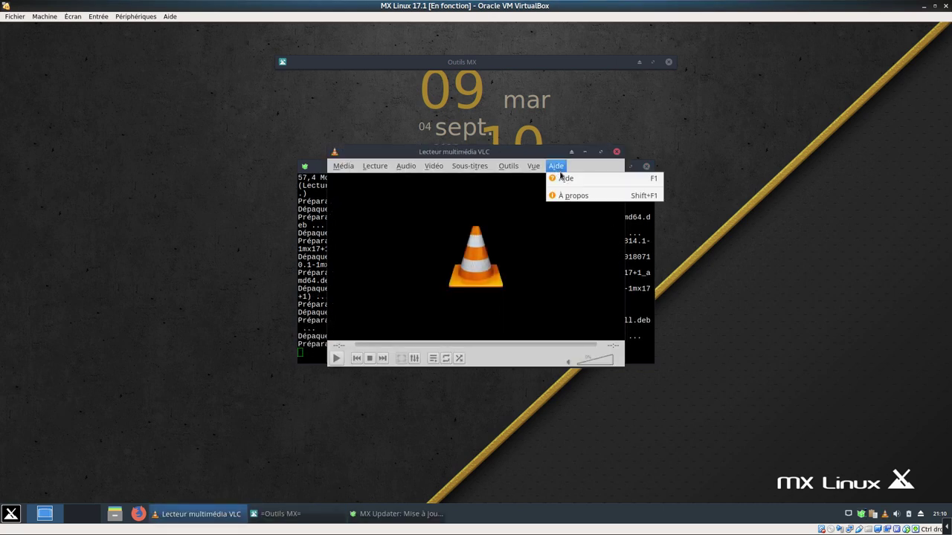
click(587, 197)
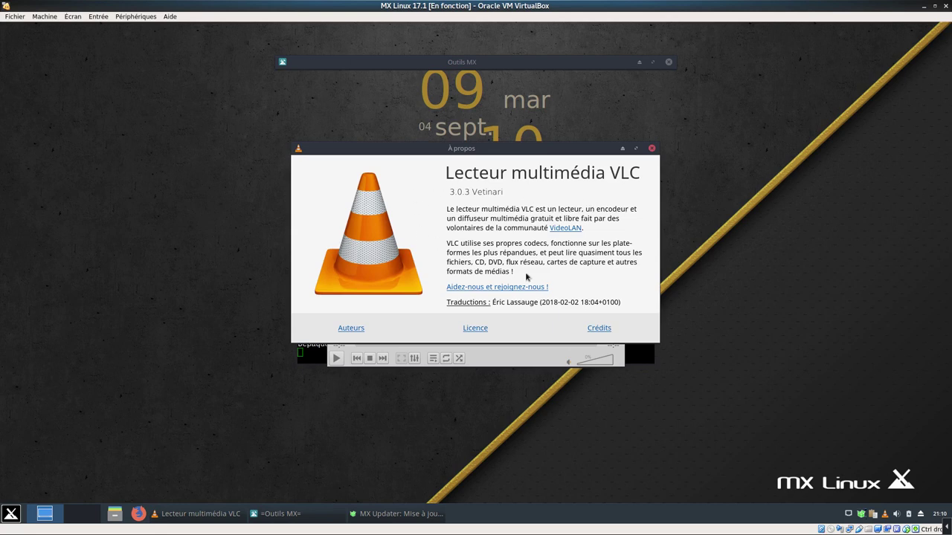
click(652, 148)
click(617, 153)
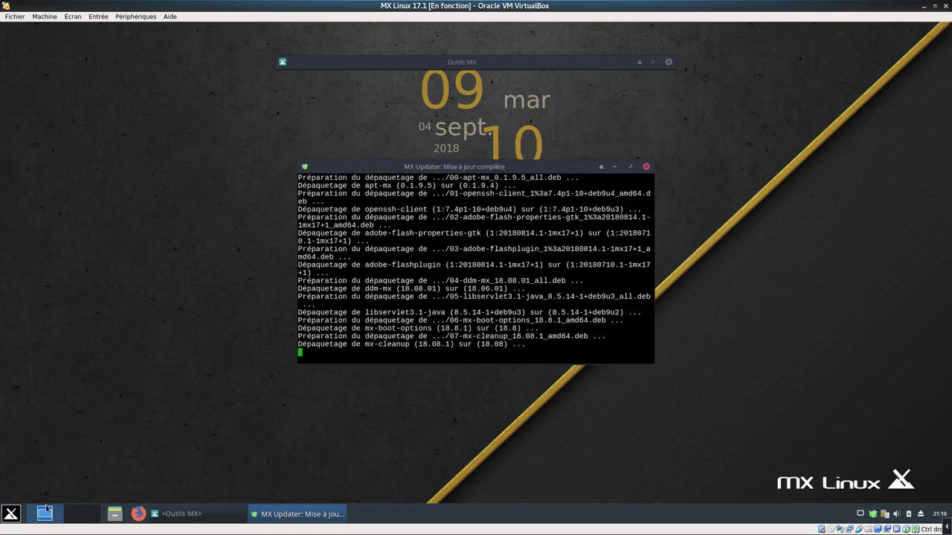
click(11, 513)
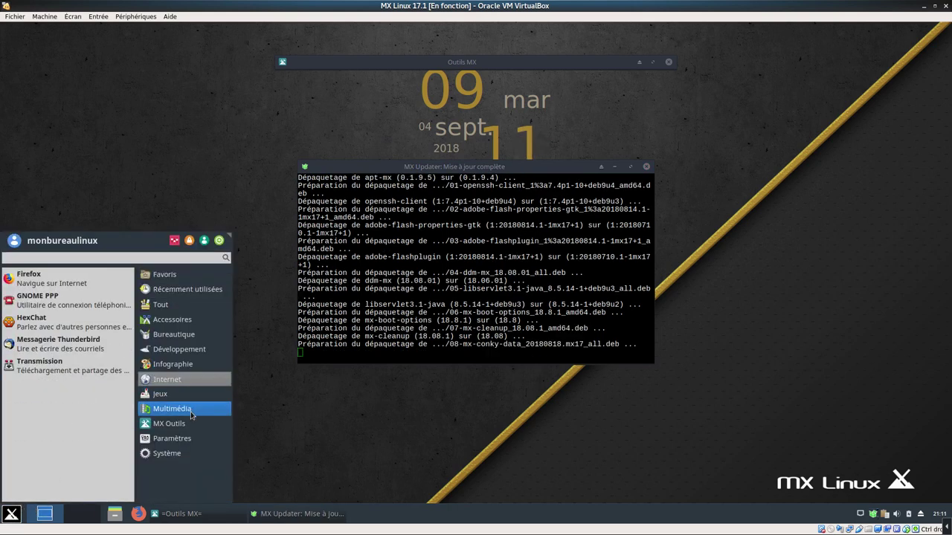
Launch Firefox from the Whisker menu's Internet category
mouse_move(190, 413)
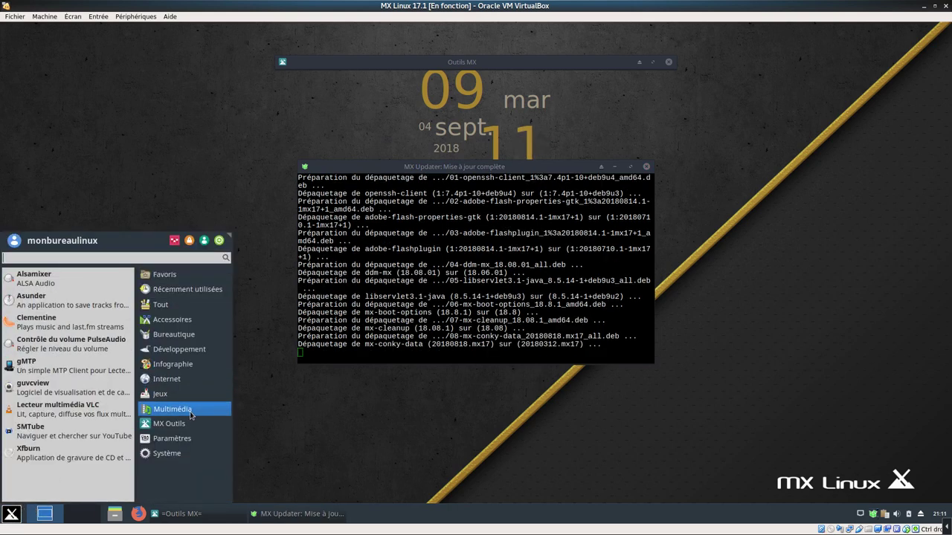
mouse_move(177, 398)
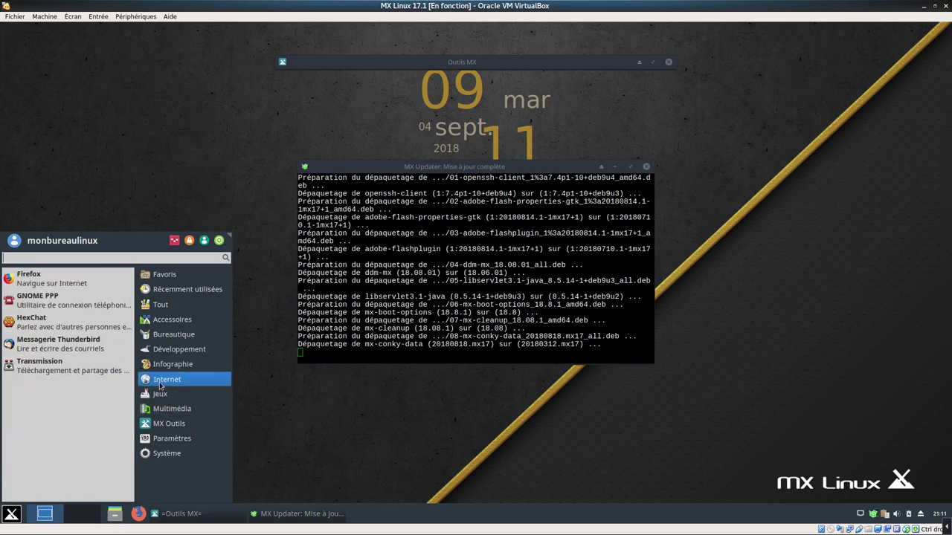
click(67, 285)
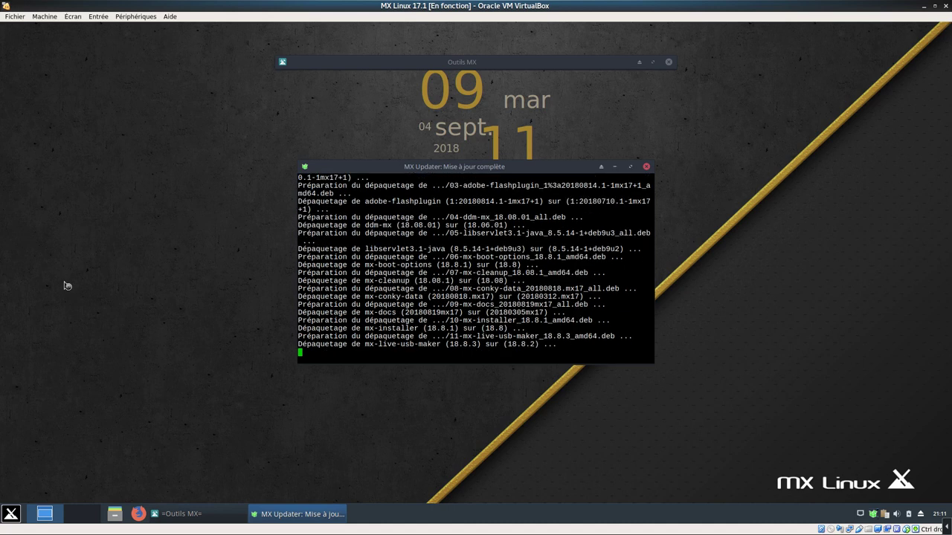
click(12, 514)
click(201, 380)
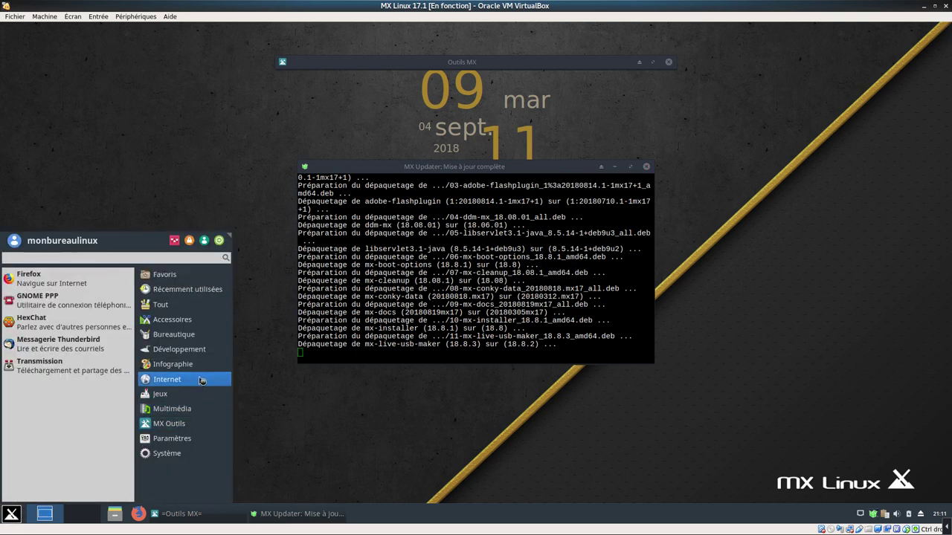
Turn on Firefox's Menu Bar and Bookmarks Toolbar
click(195, 367)
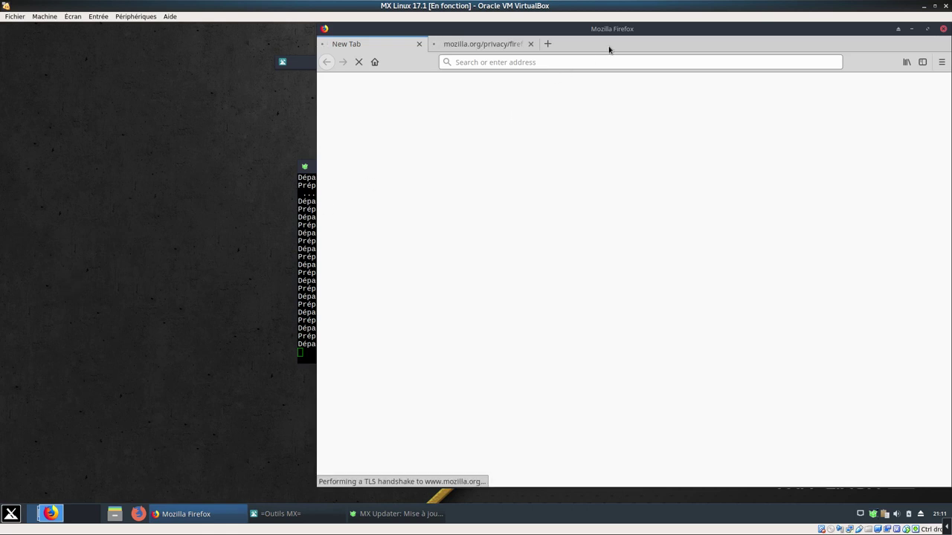
right_click(584, 46)
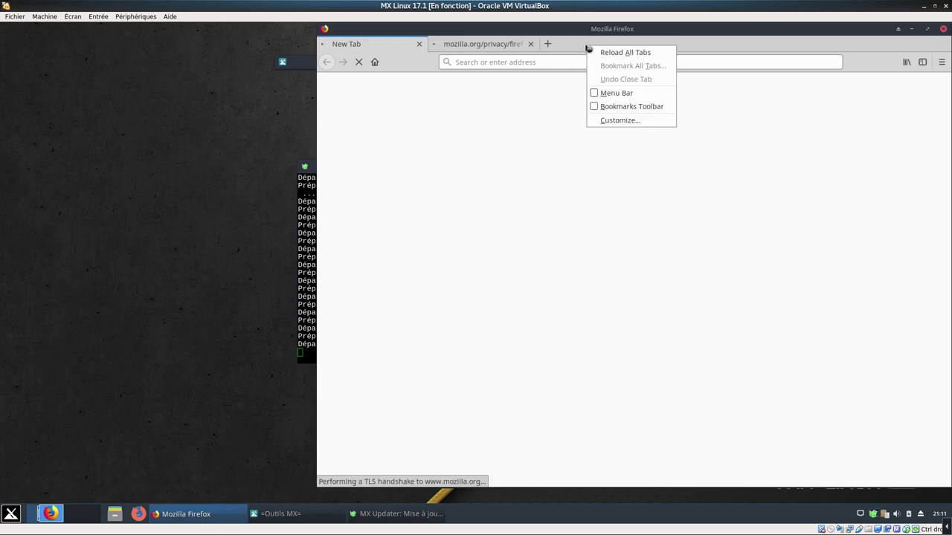
click(595, 95)
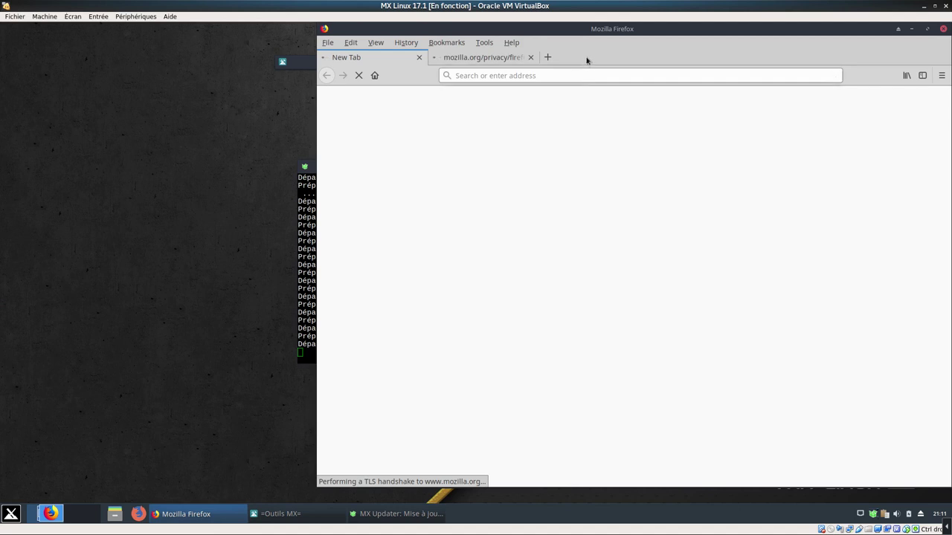
right_click(587, 58)
click(601, 117)
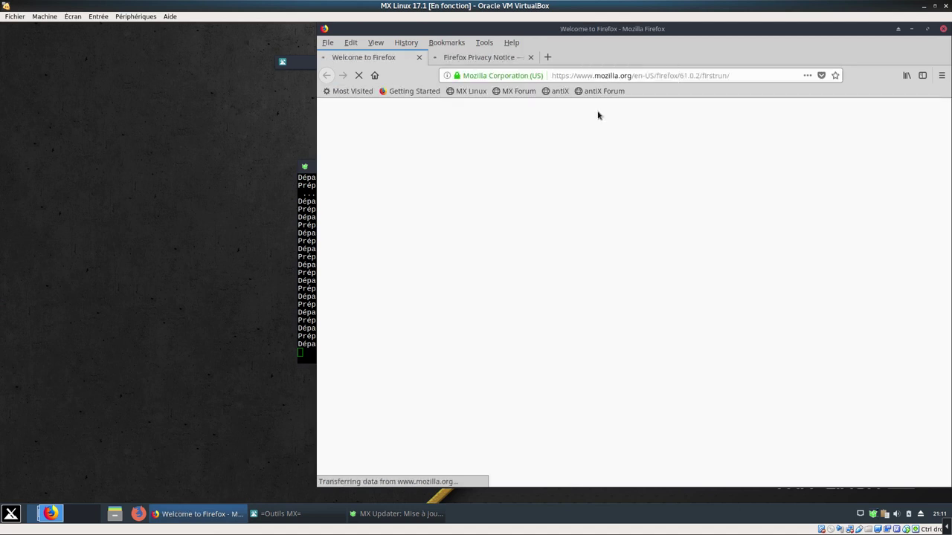
Confirm Firefox version 61.0.2 in About Firefox, then close the window with both tabs
click(510, 44)
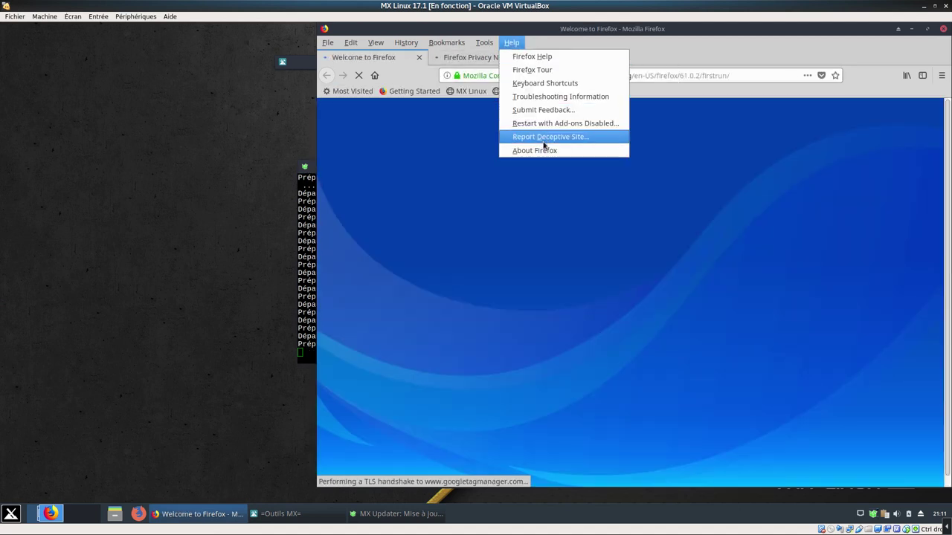
click(540, 149)
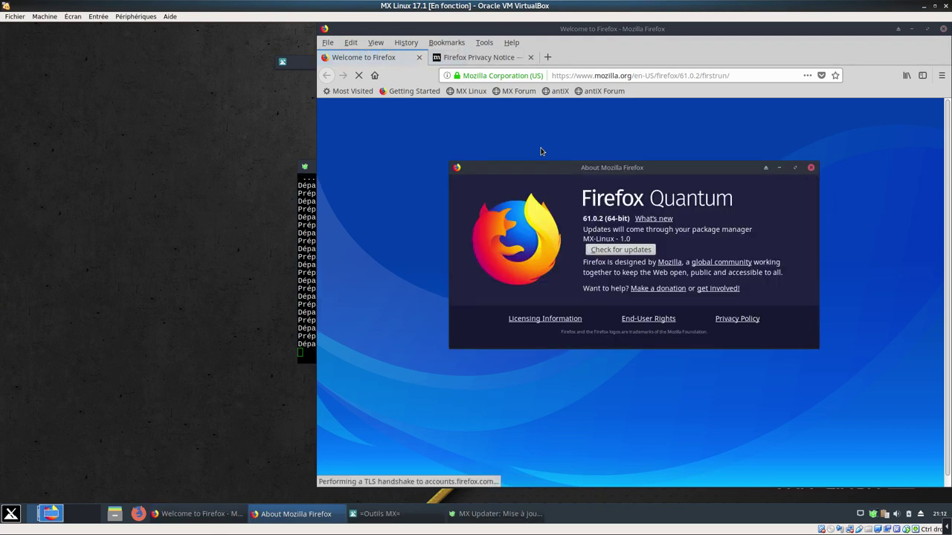
click(811, 168)
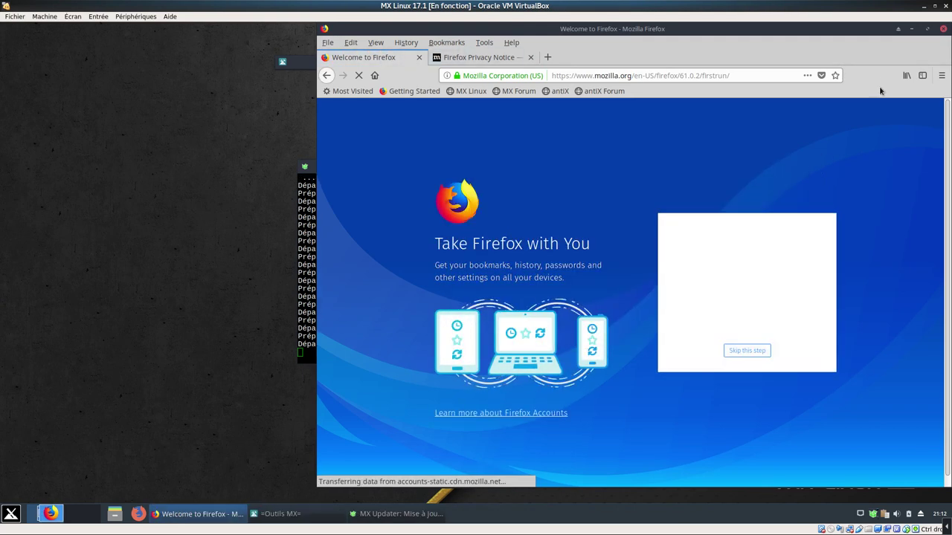
click(944, 29)
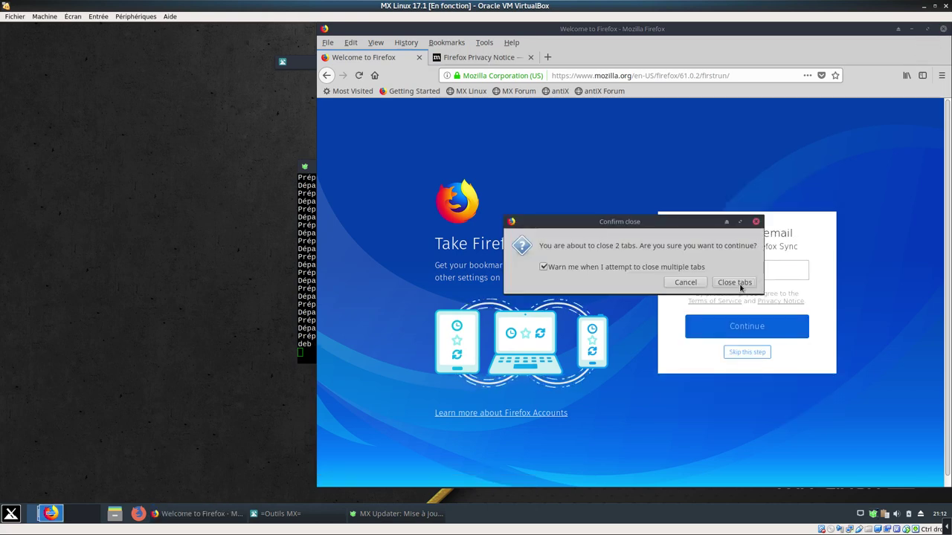
click(734, 283)
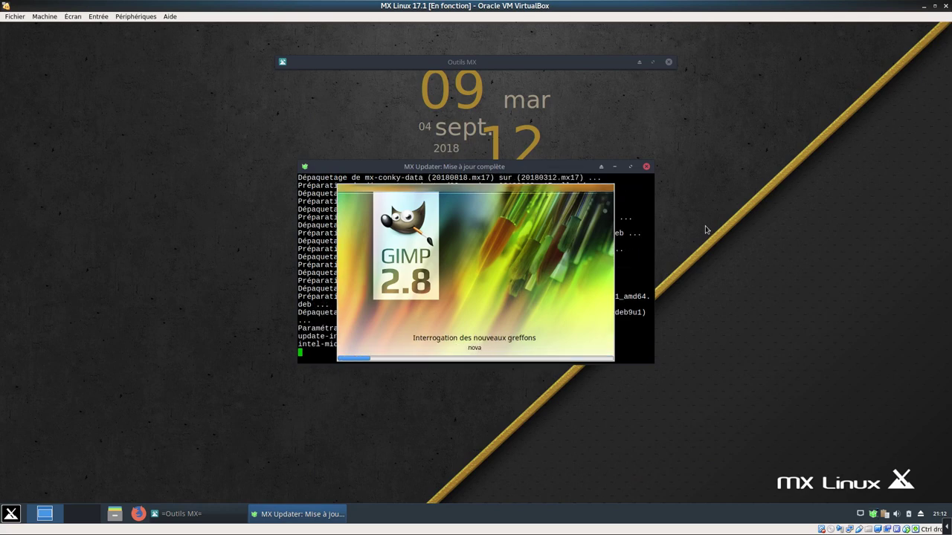
Launch Thunderbird from the application menu and enlarge the GIMP image window
click(11, 513)
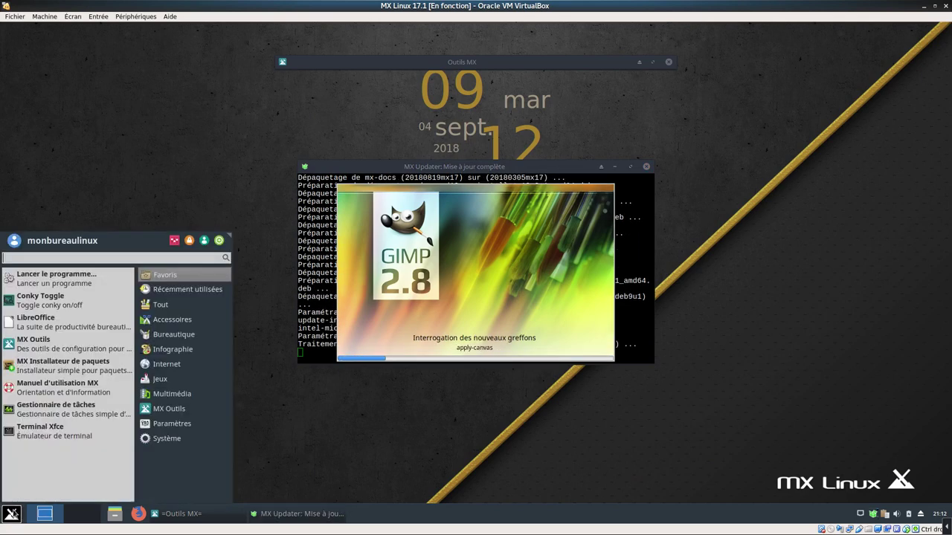
mouse_move(170, 363)
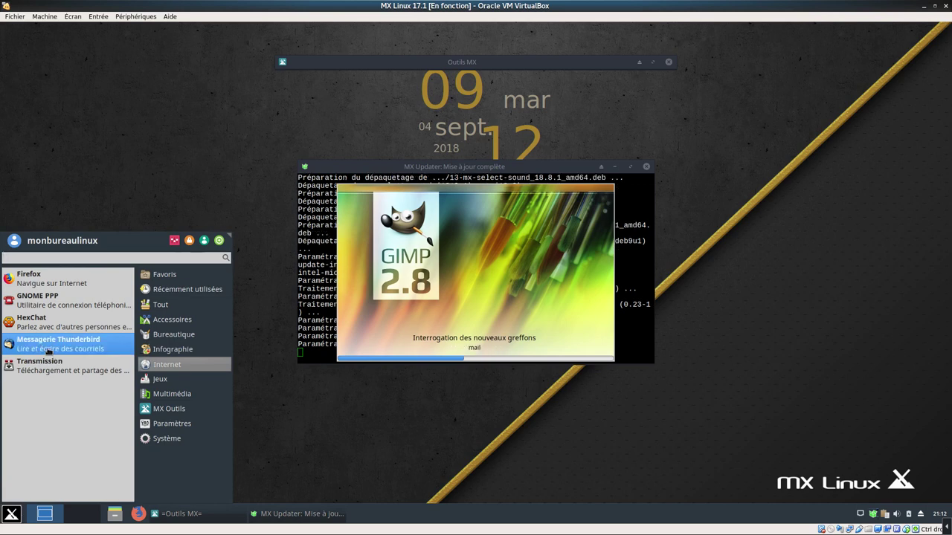
click(48, 348)
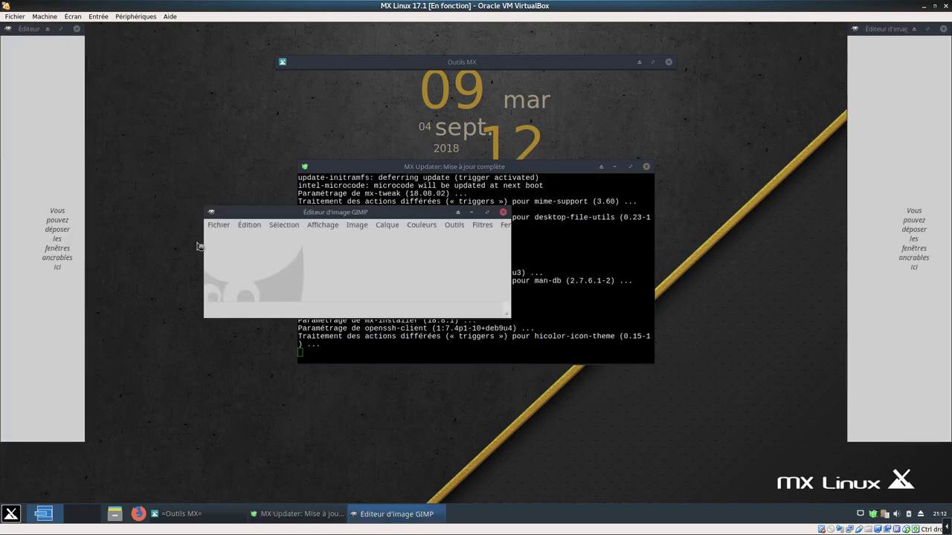
drag(509, 313, 583, 339)
Confirm GIMP 2.8.22 in Aide > À propos, switch to Mode fenêtre unique, and quit GIMP
click(545, 225)
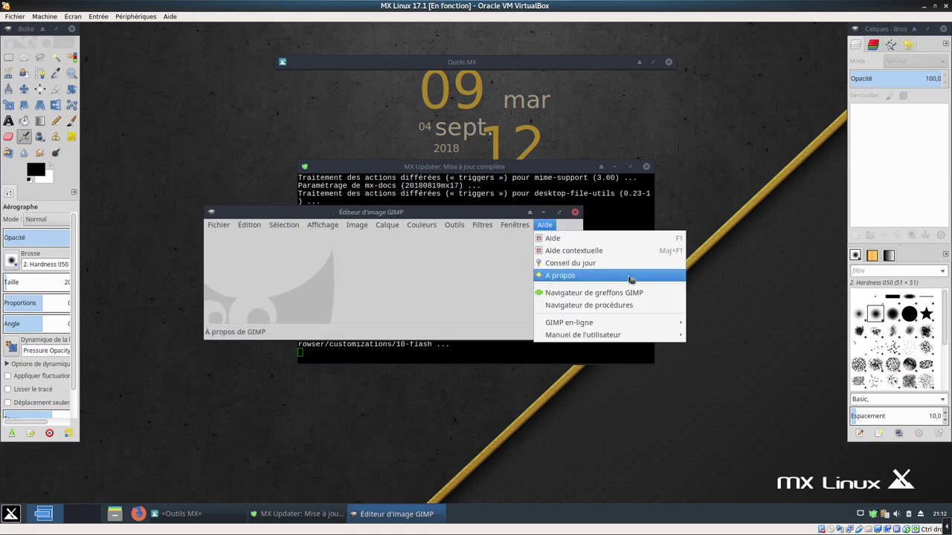
click(599, 277)
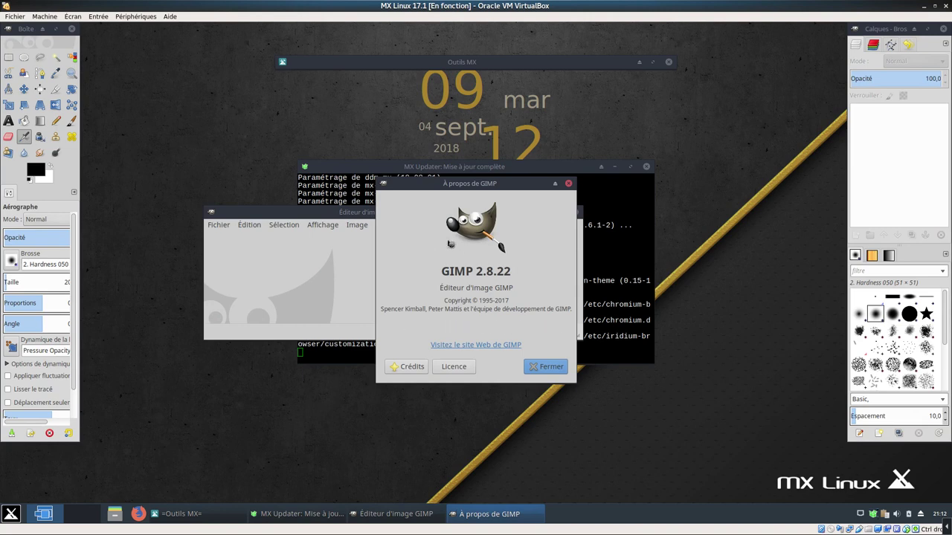
click(551, 369)
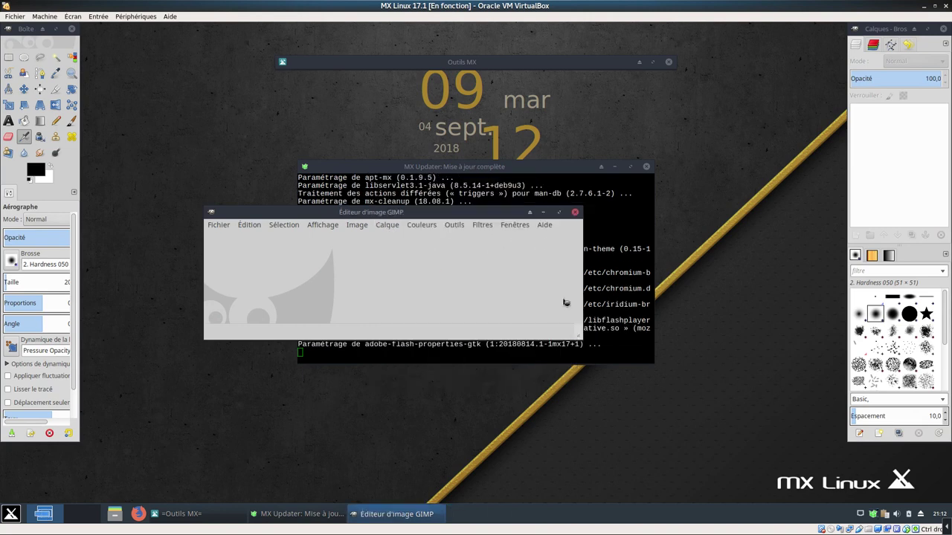
click(517, 225)
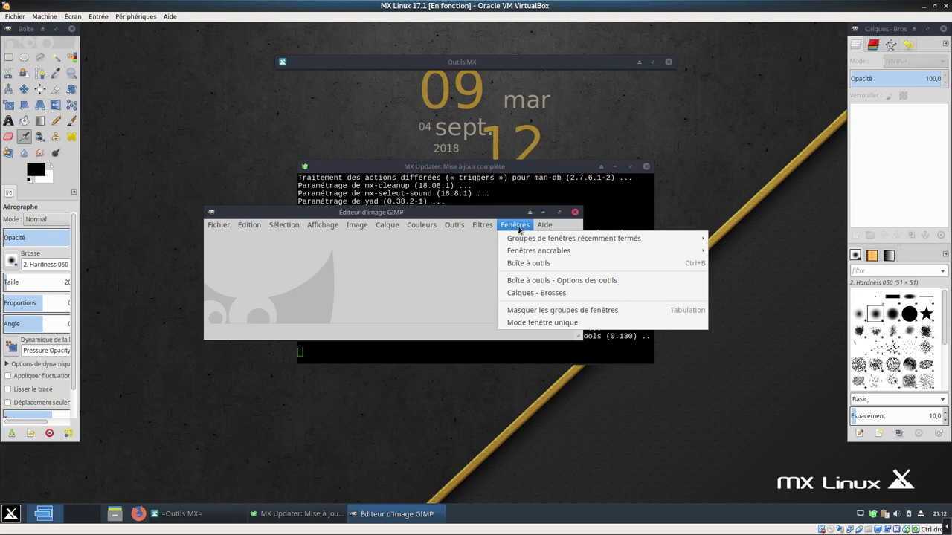
click(562, 324)
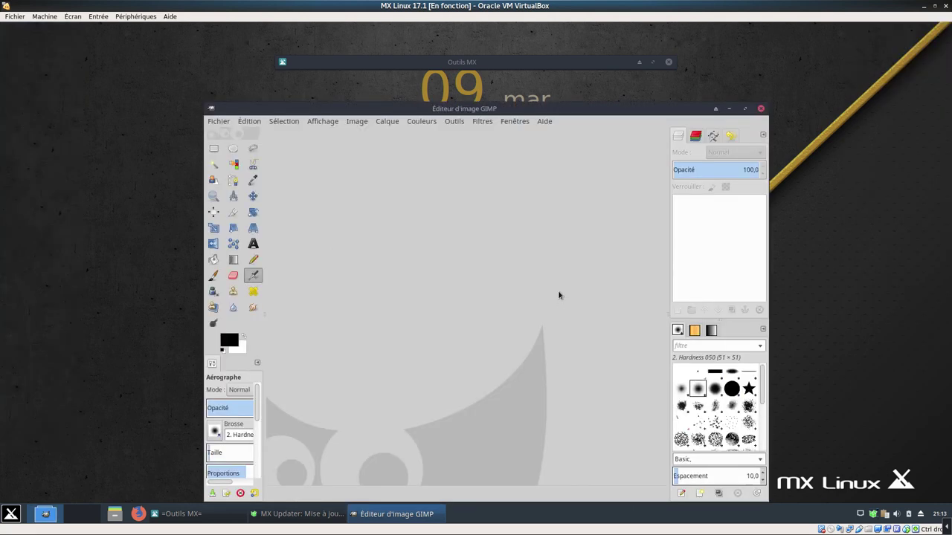
click(761, 109)
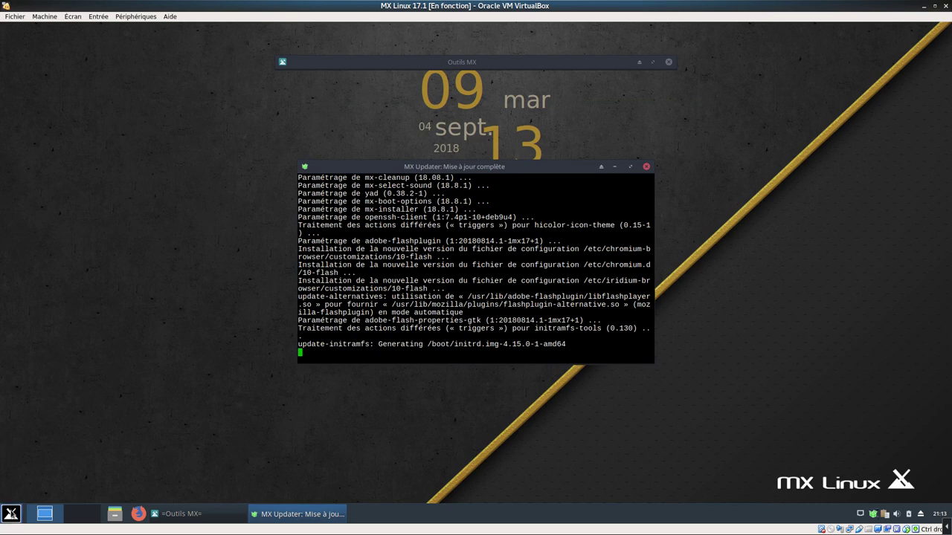
Quit Thunderbird from its main menu without setting up an account, then reopen the Whisker menu
click(11, 513)
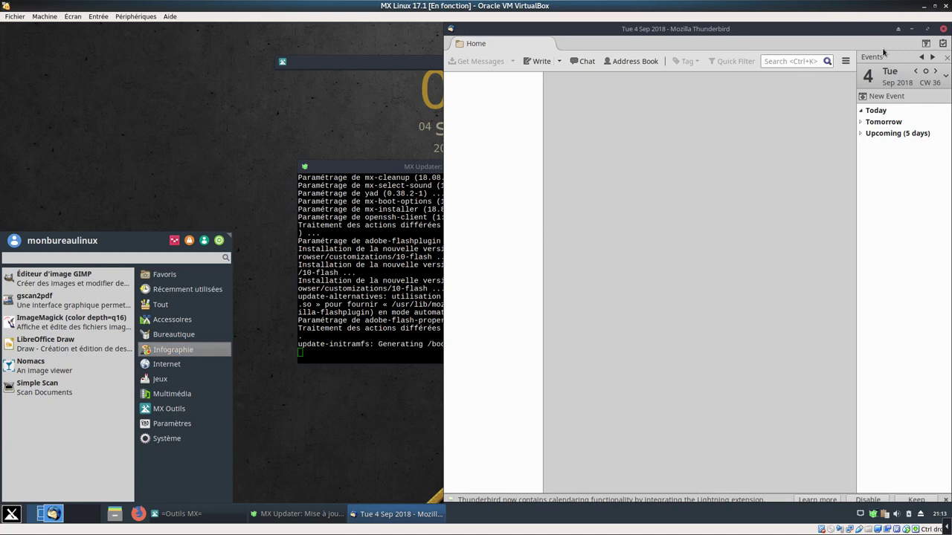
click(843, 64)
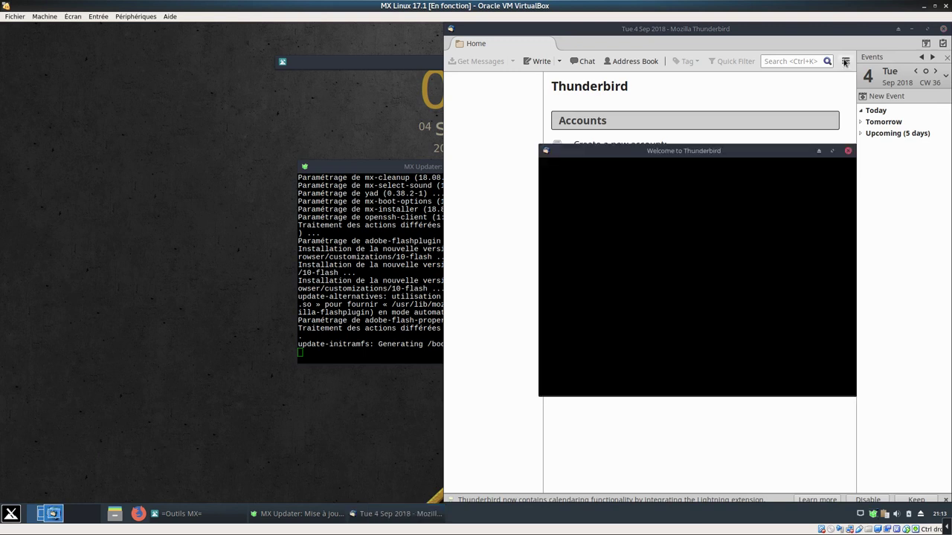
click(846, 61)
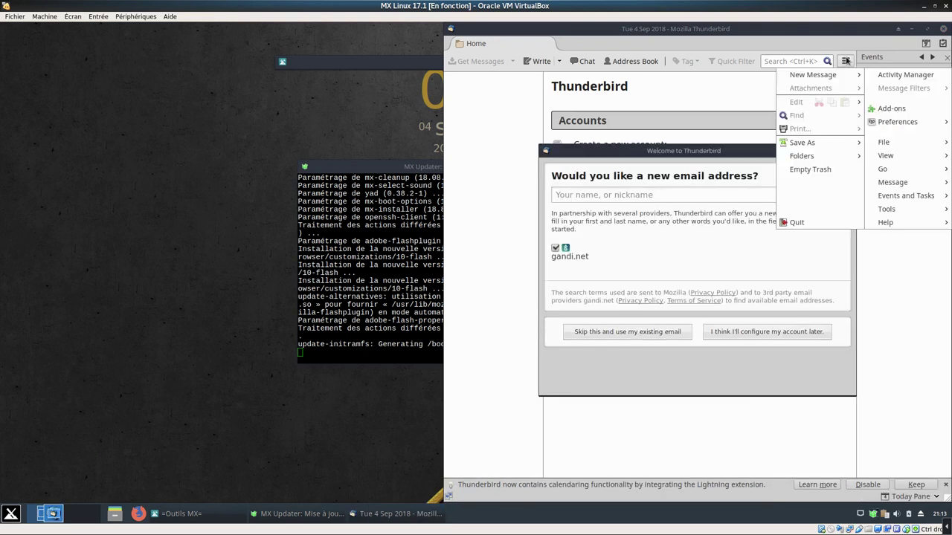
click(798, 224)
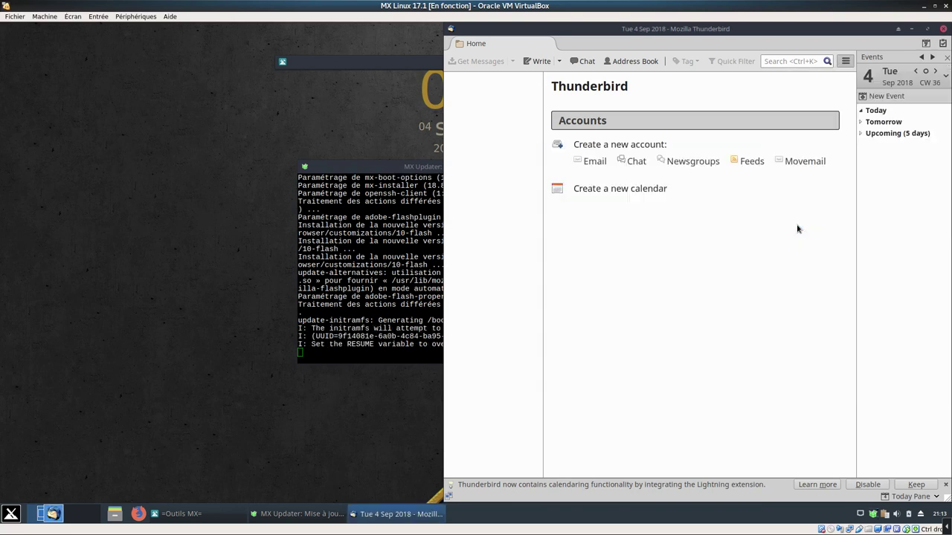
click(10, 514)
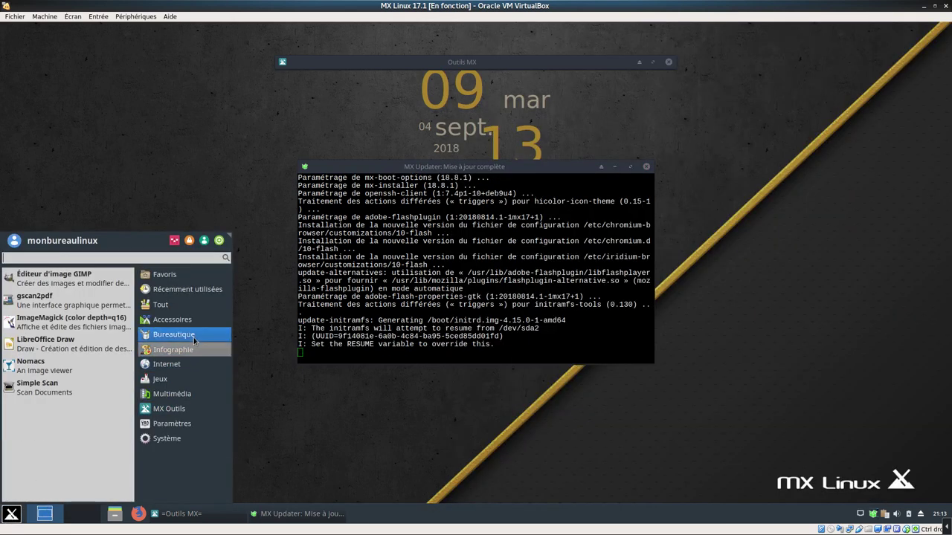
Launch LibreOffice Writer from Bureautique and confirm version 6.0.1.1 in About LibreOffice
click(195, 340)
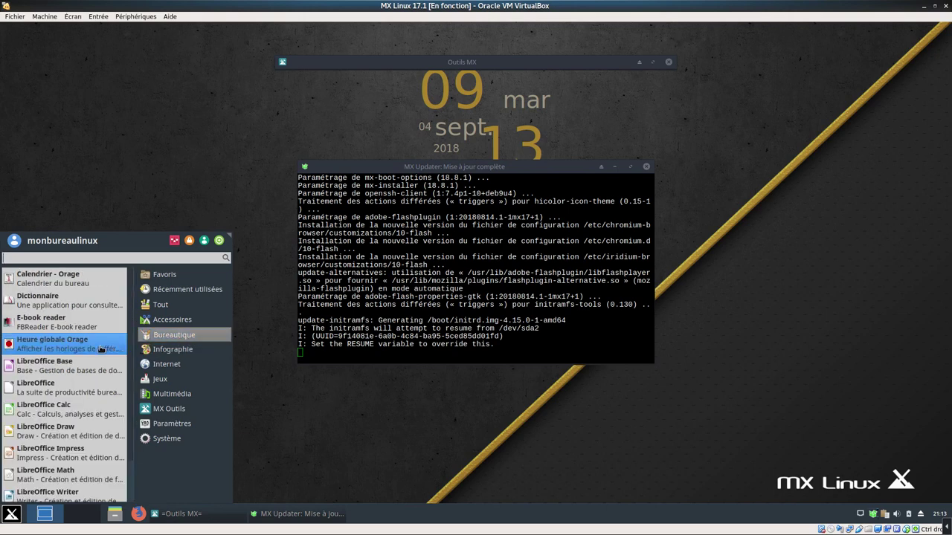
scroll(72, 434, down, 3)
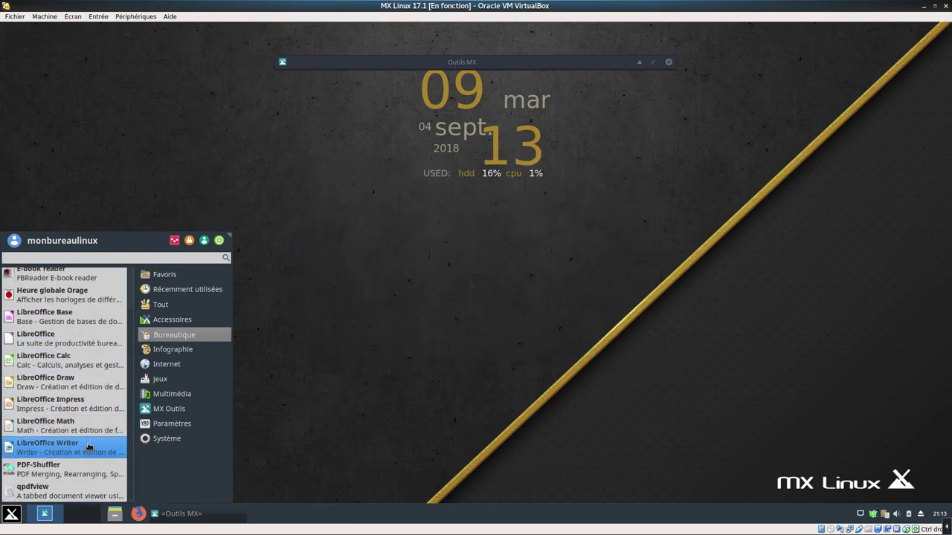
click(88, 447)
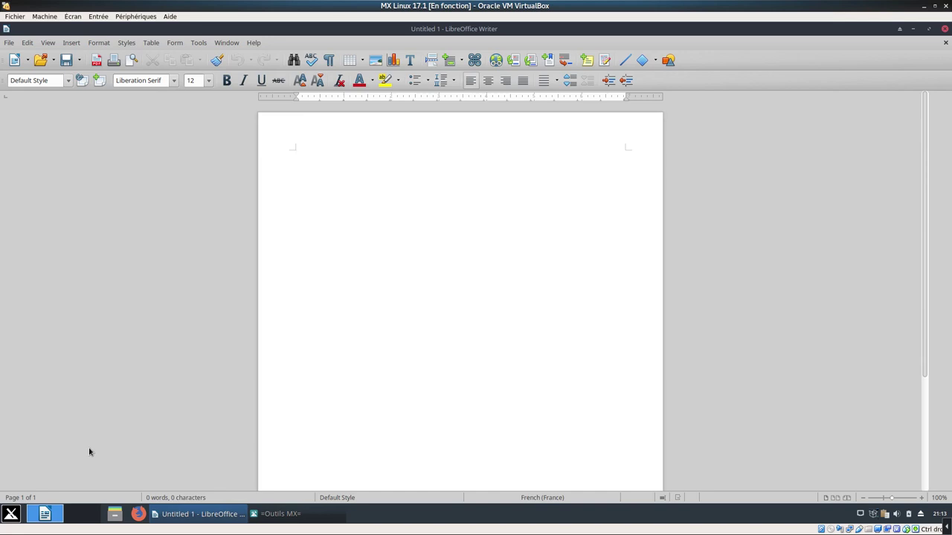
click(252, 42)
click(279, 165)
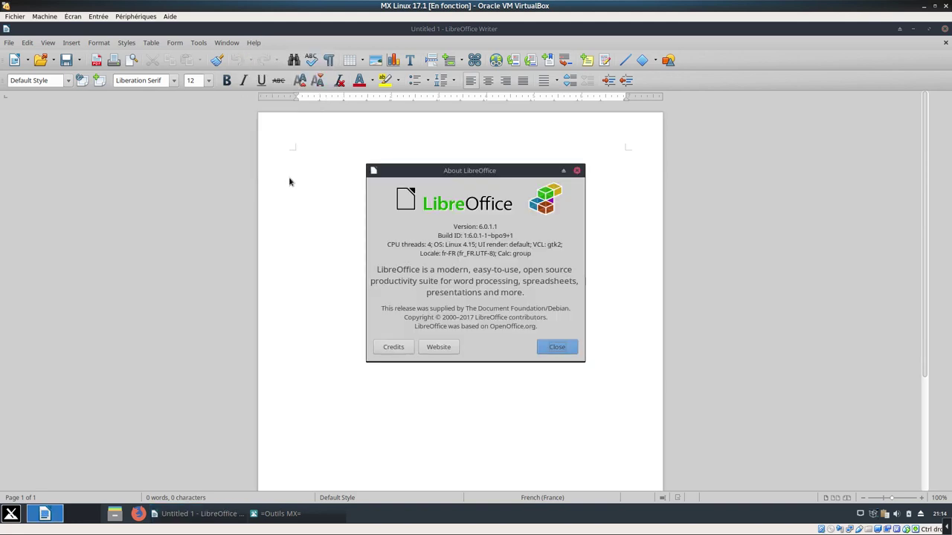
click(552, 346)
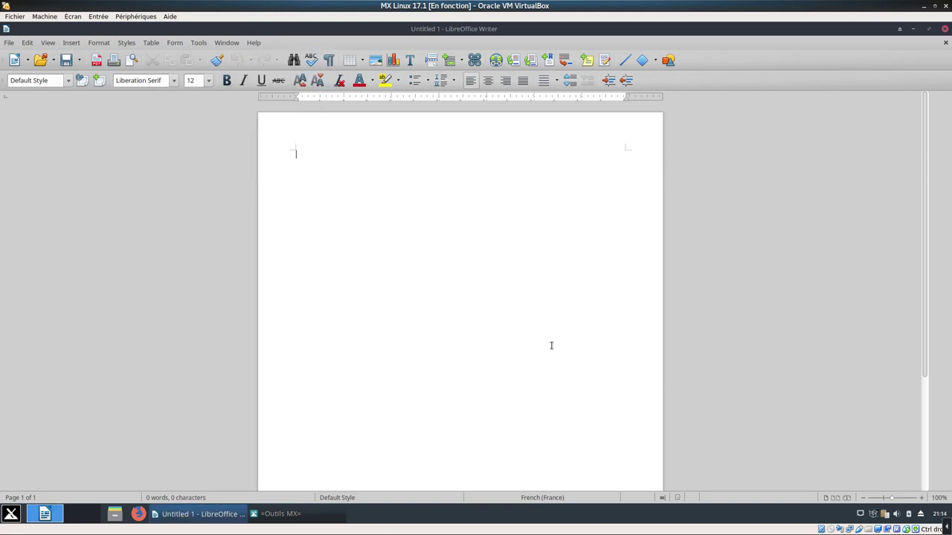
Close LibreOffice Writer and switch the Conky widget off with Conky Toggle from the Whisker menu
click(945, 29)
click(12, 514)
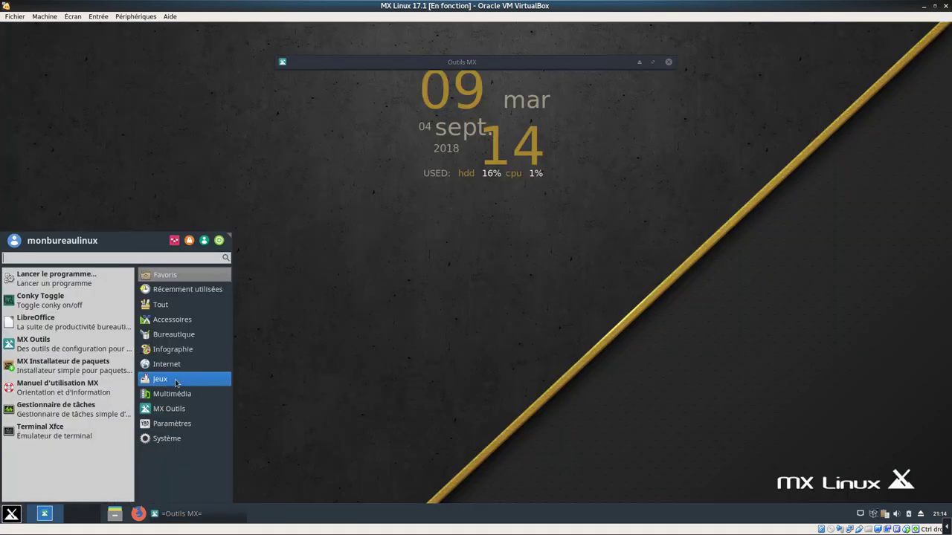
click(192, 336)
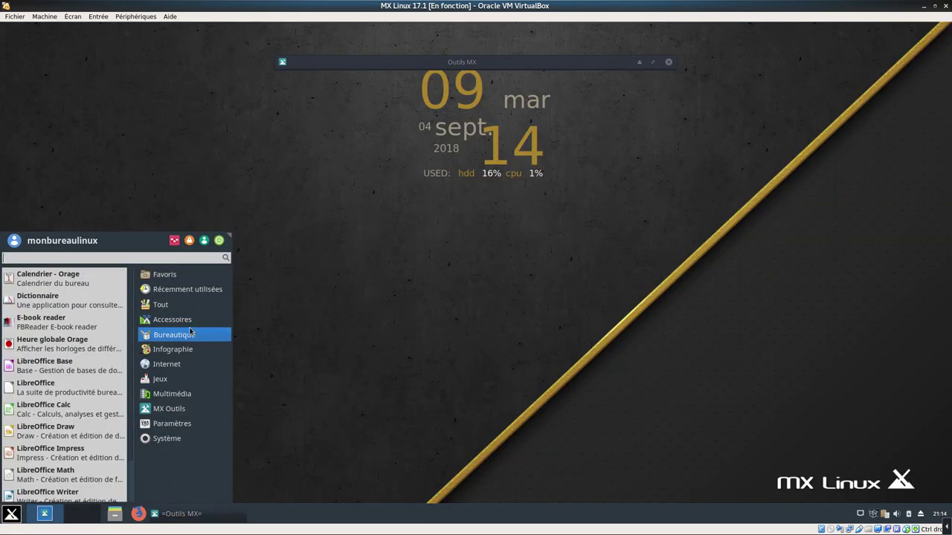
mouse_move(189, 328)
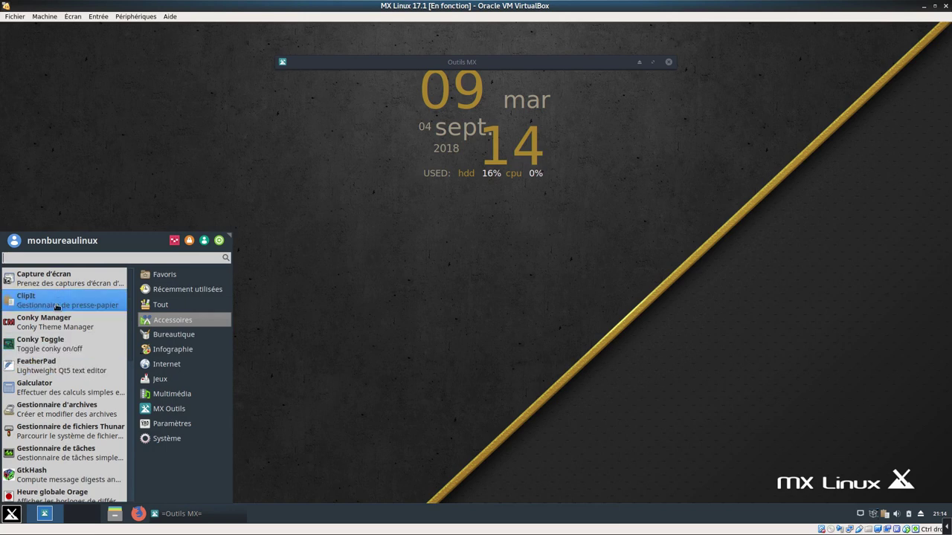
click(67, 348)
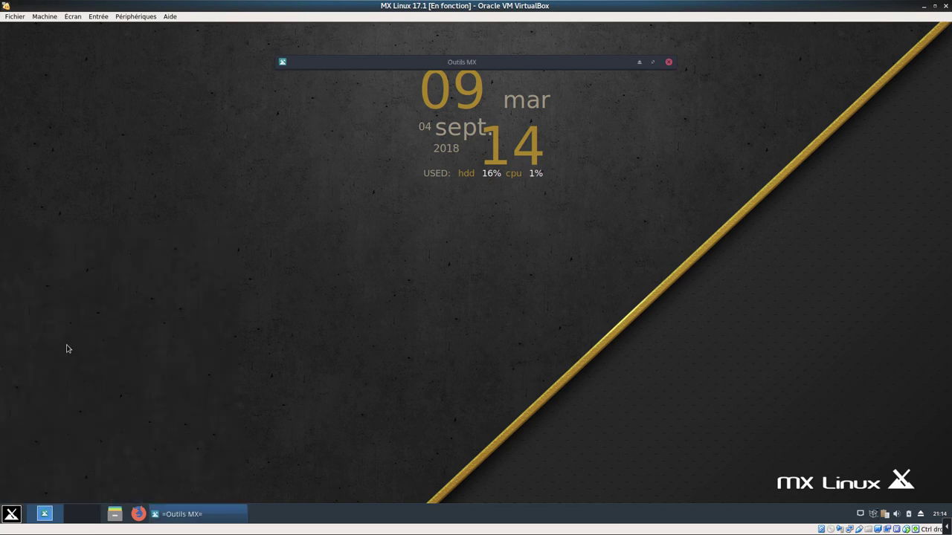
Run Conky Toggle from Favoris again so the clock widget reappears, then dismiss the menu
click(14, 513)
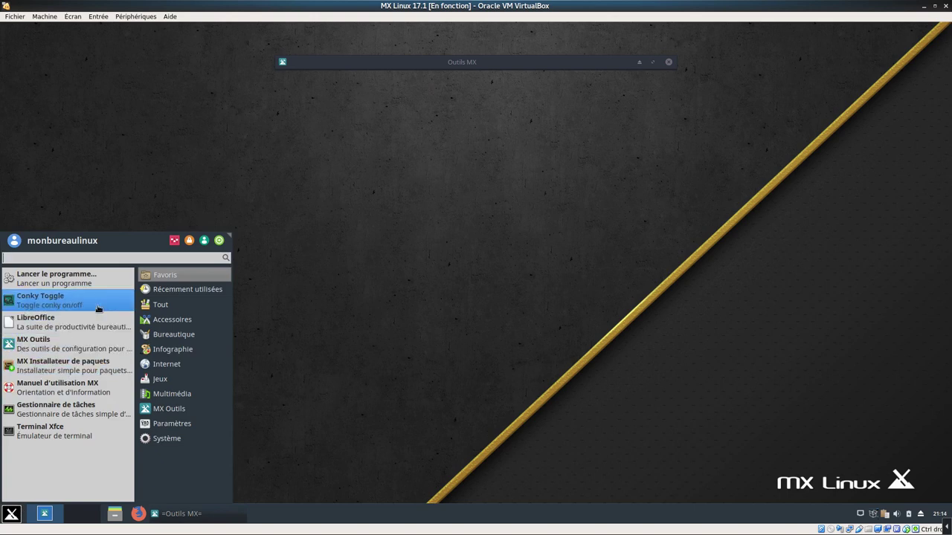
click(158, 305)
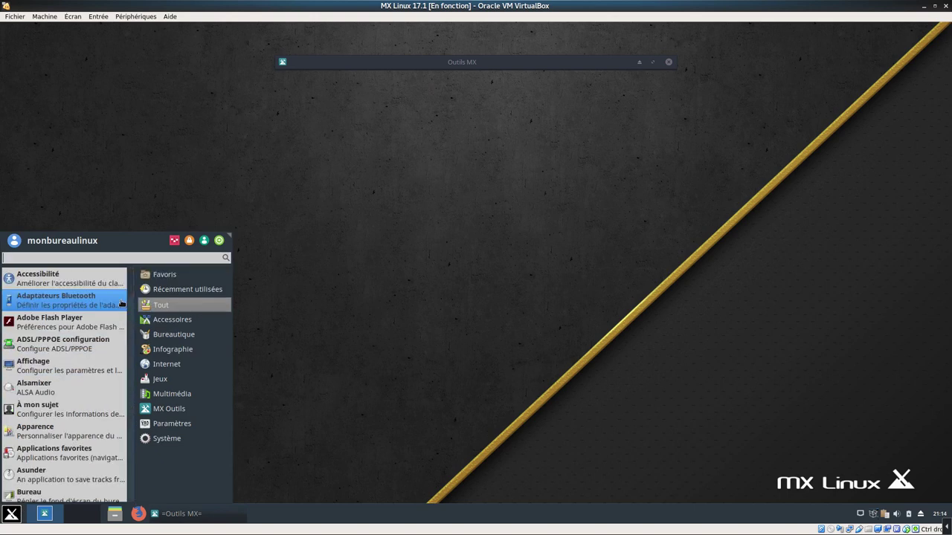
click(160, 275)
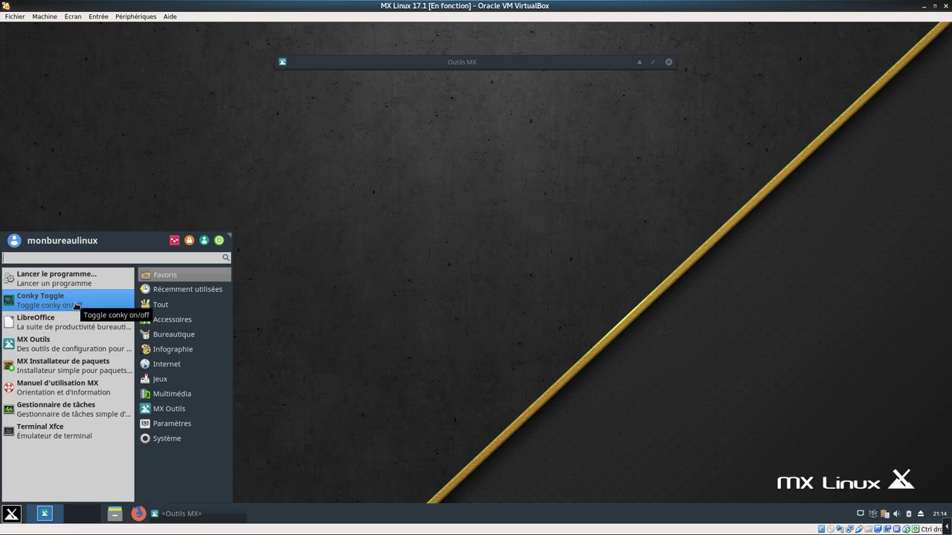
click(75, 306)
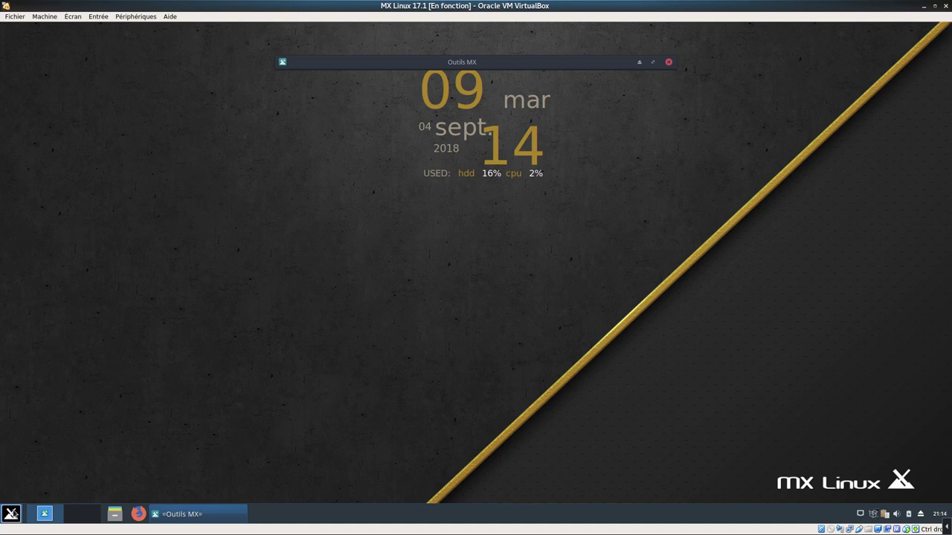
click(11, 513)
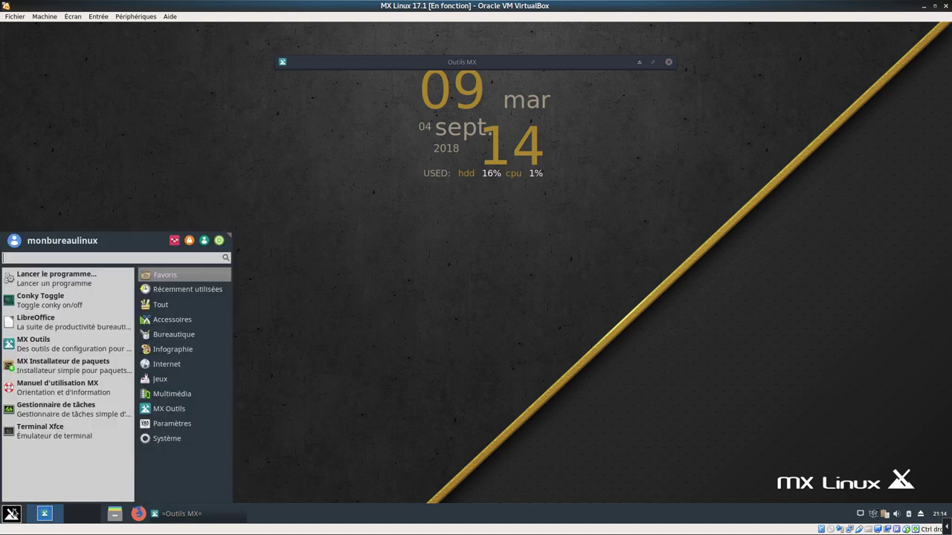
click(181, 290)
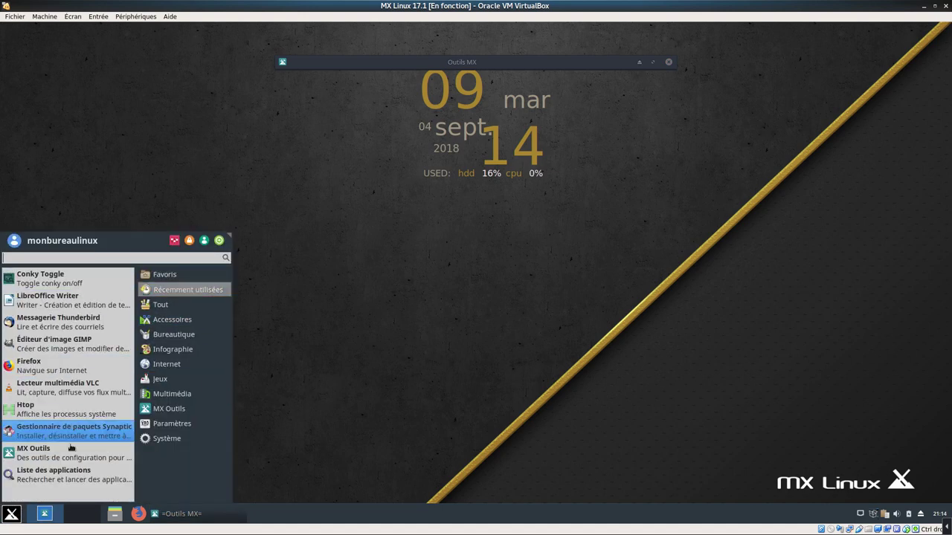
click(405, 229)
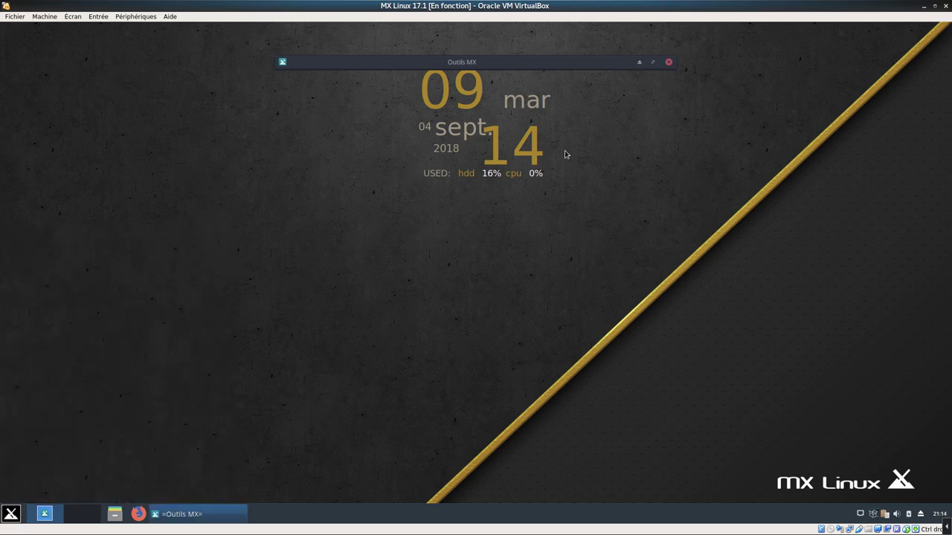
Launch MX Installateur de paquets, browse the stable, MX test and Debian Backports repositories, then return to Applications populaires
click(641, 64)
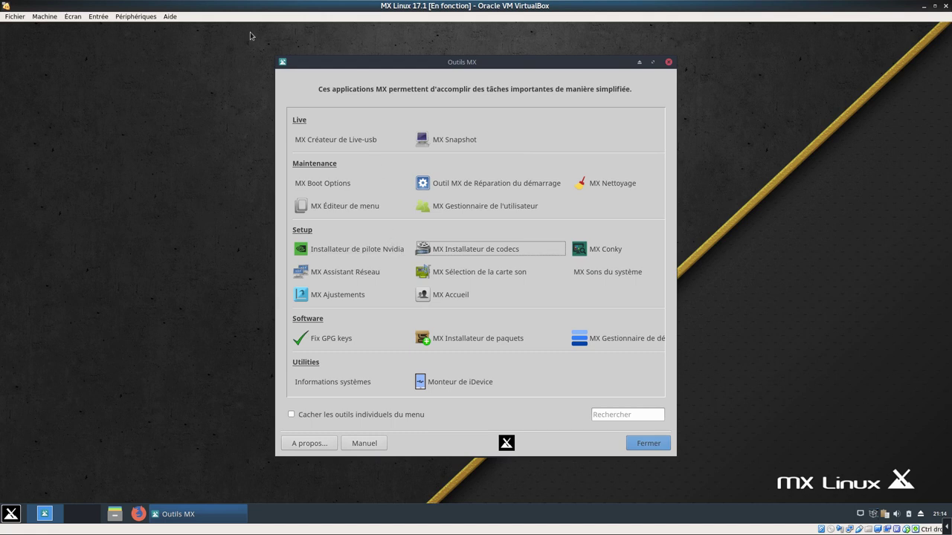
click(472, 341)
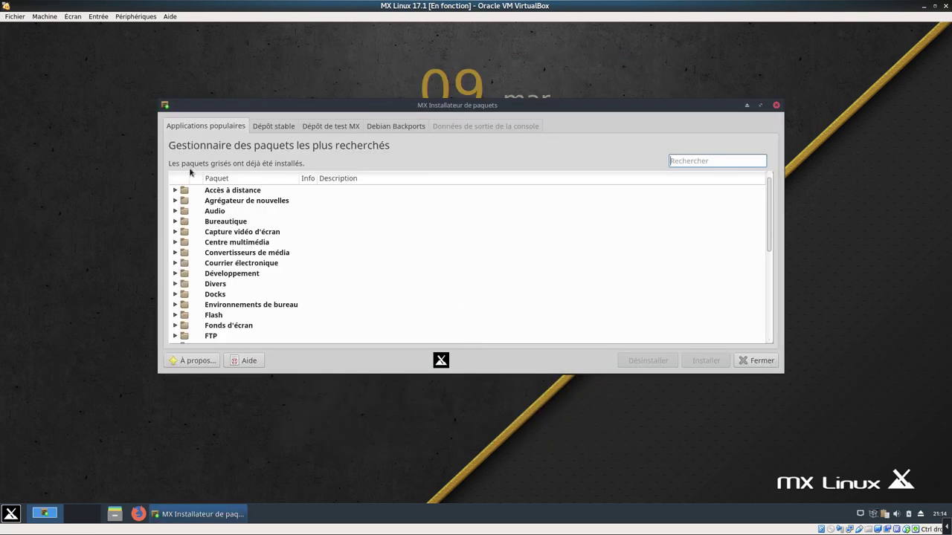
click(280, 133)
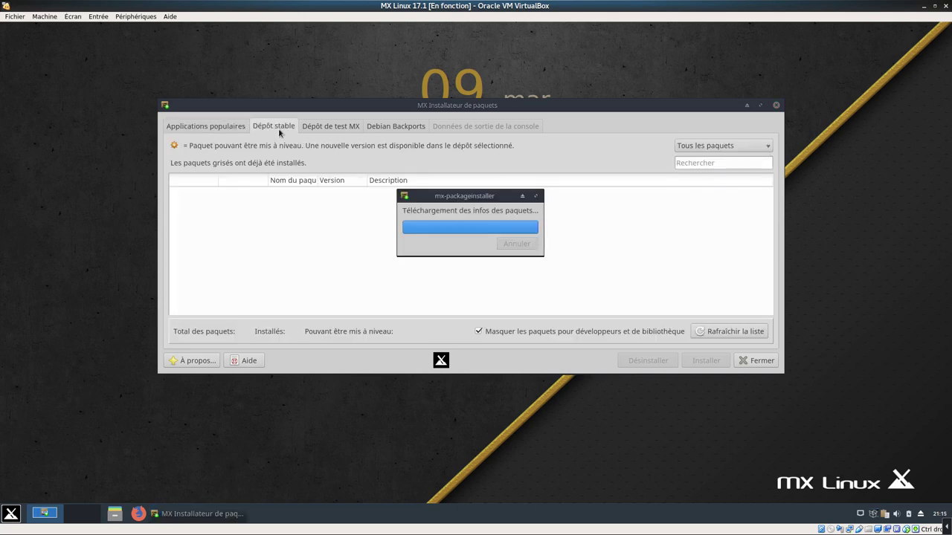
click(336, 132)
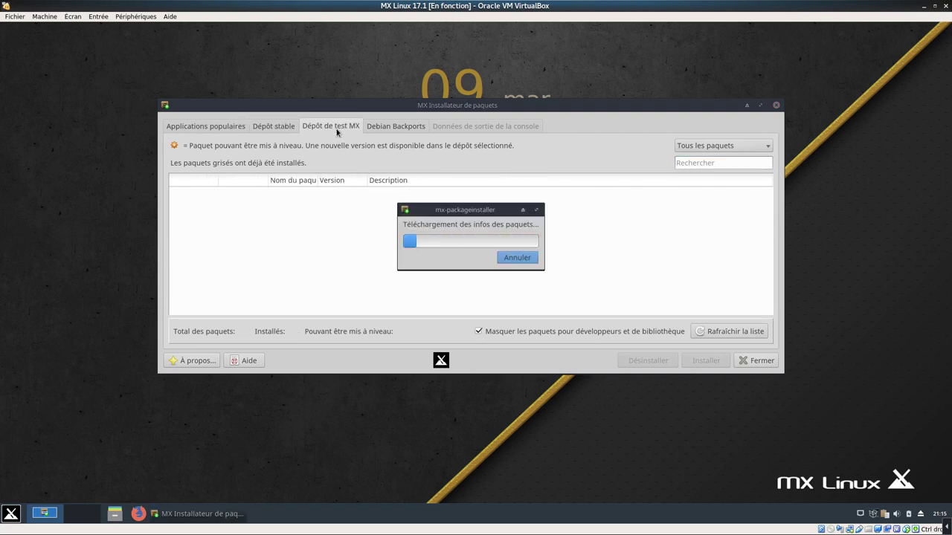
click(383, 132)
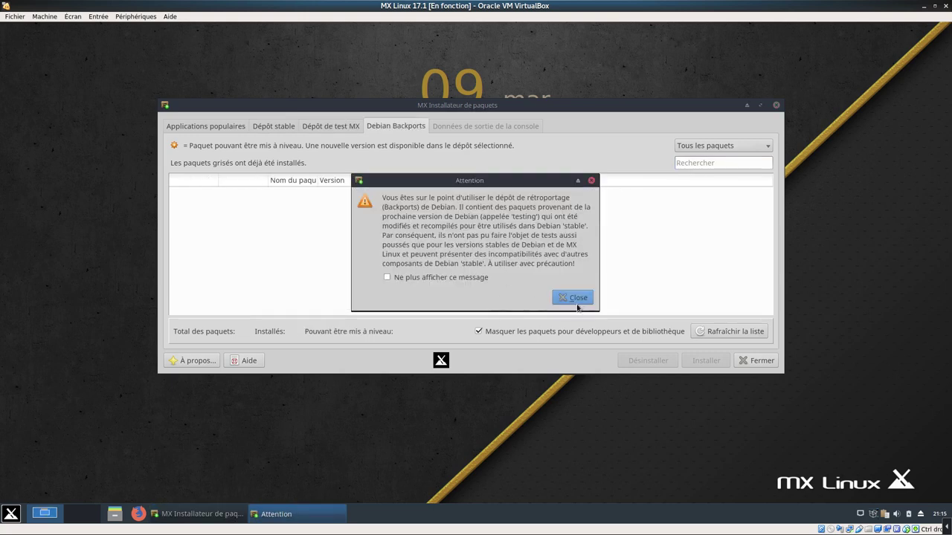
click(577, 299)
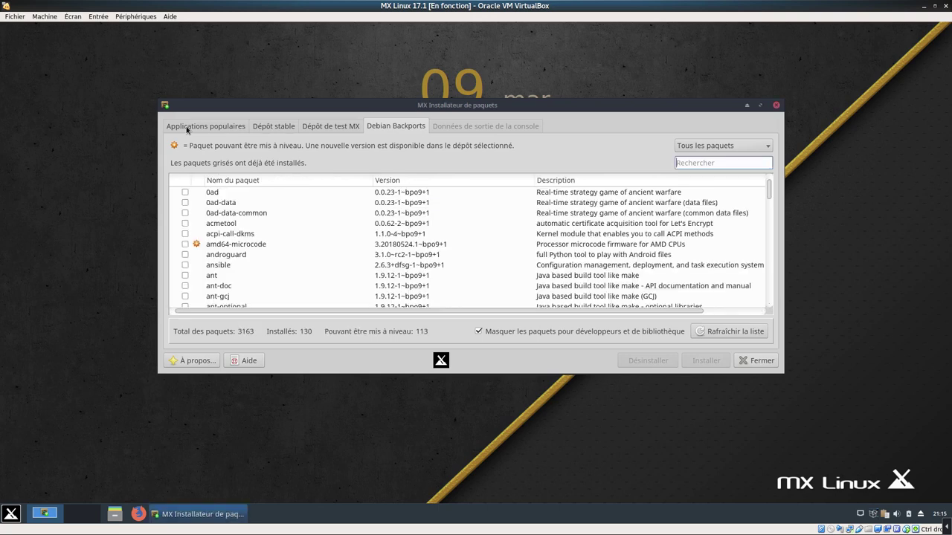
click(196, 128)
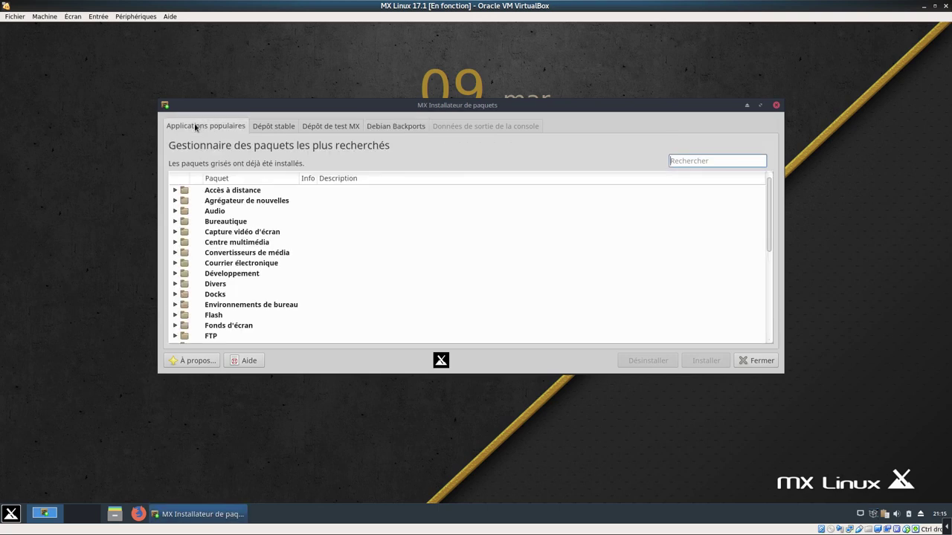
Leave OBS-Studio unchecked under 'Capture vidéo d'écran' and collapse that category
click(175, 233)
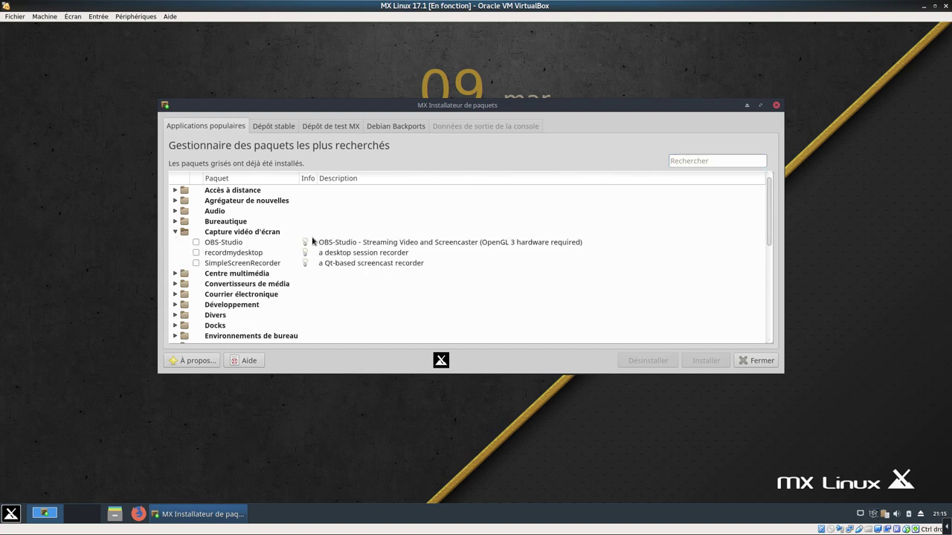
click(196, 242)
click(699, 361)
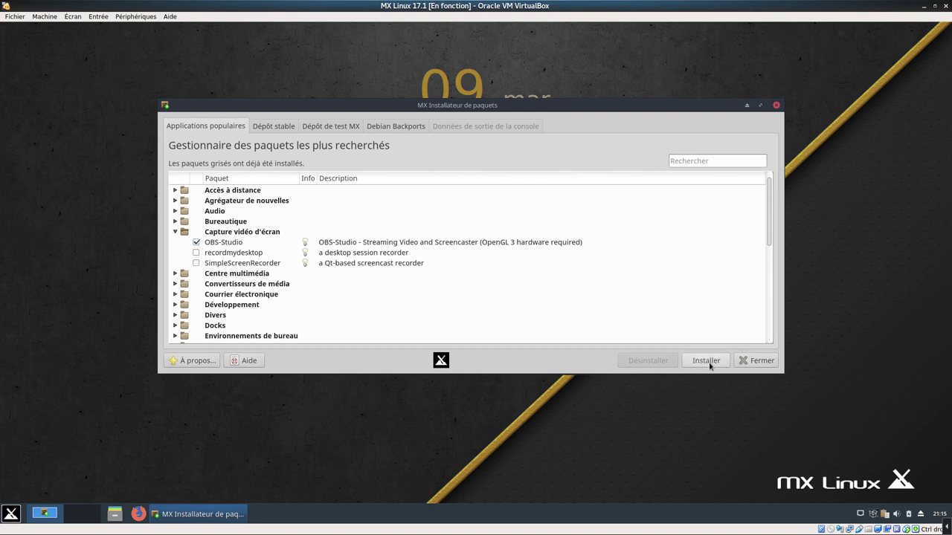
click(196, 242)
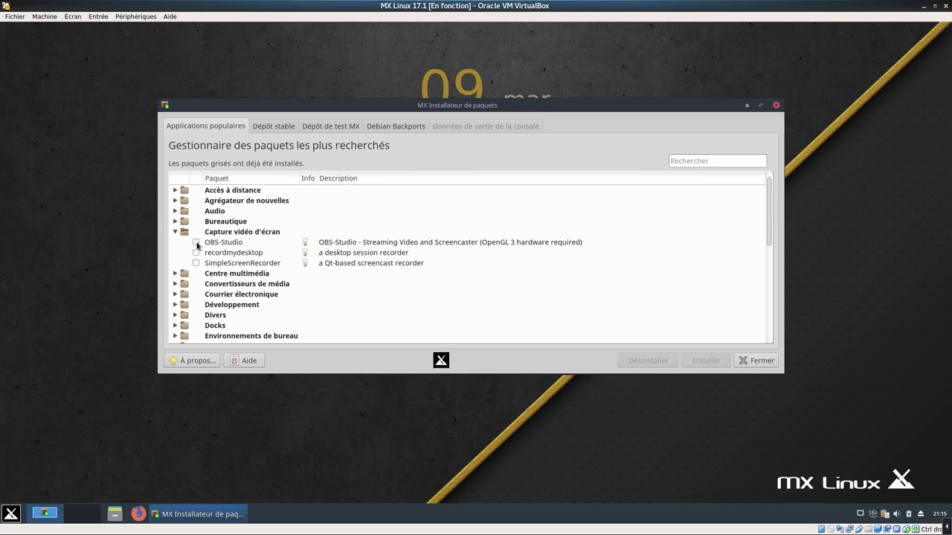
click(196, 242)
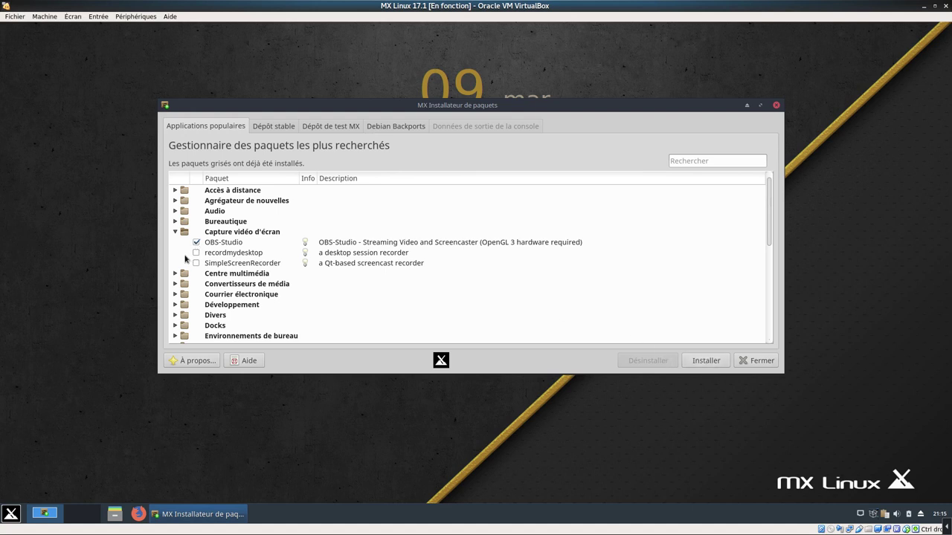
click(197, 242)
click(176, 232)
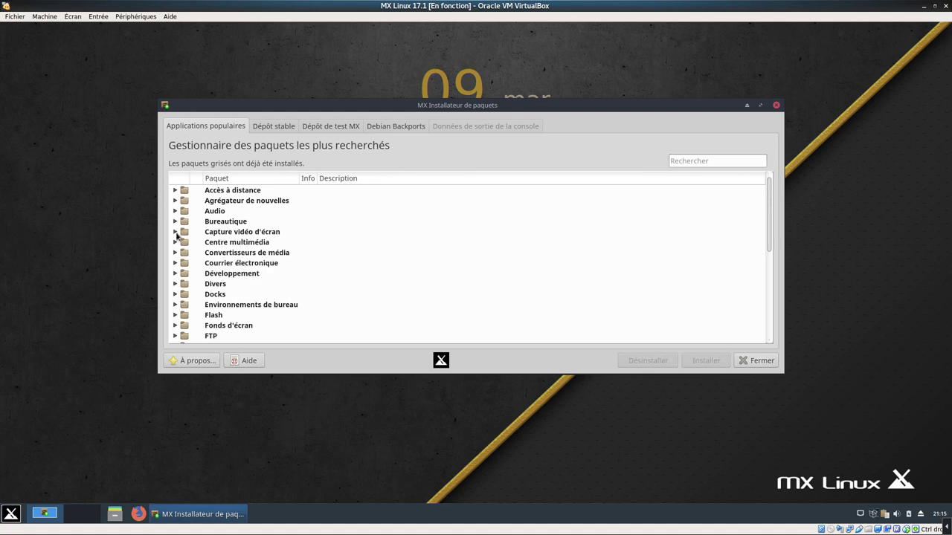
click(707, 162)
Search packages for 'fre', tick French and French_Firefox, and start the installation
text(fr)
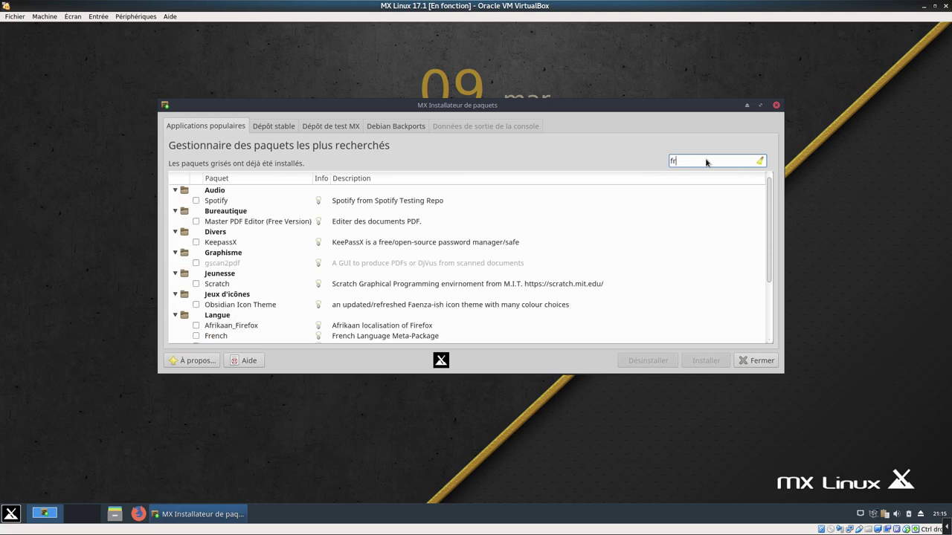
text(e)
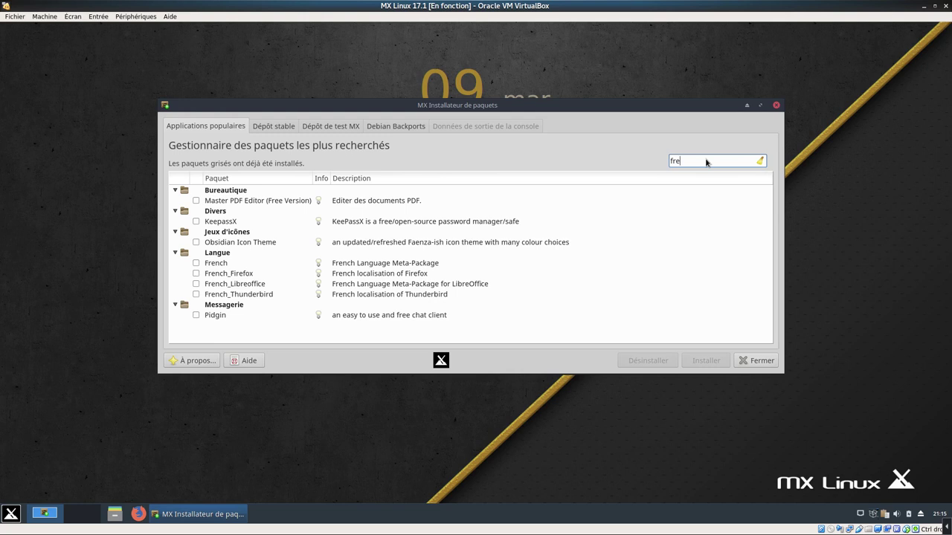
click(196, 263)
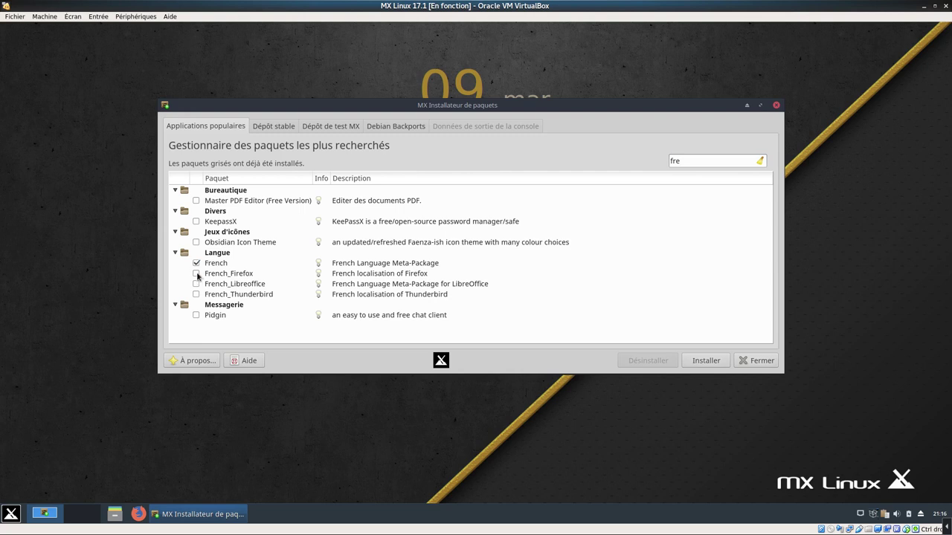
click(196, 274)
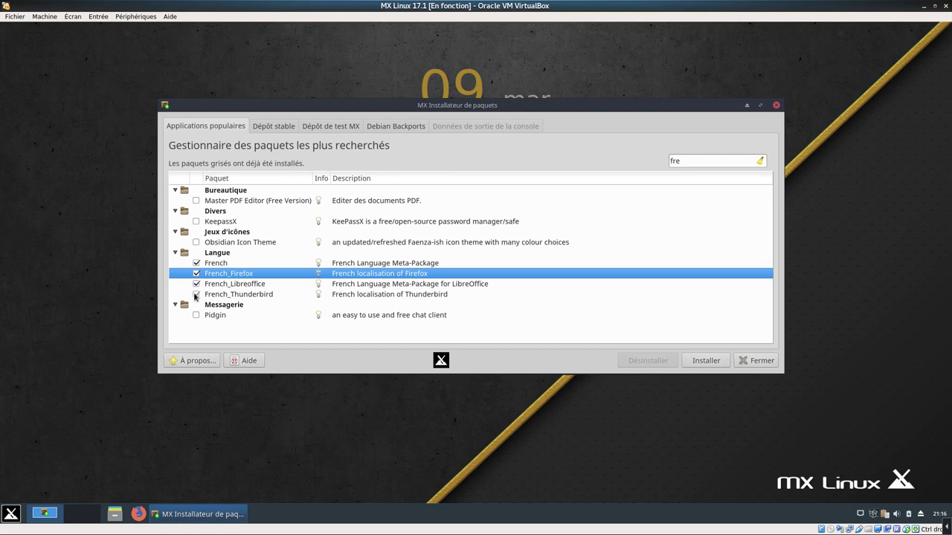
click(699, 364)
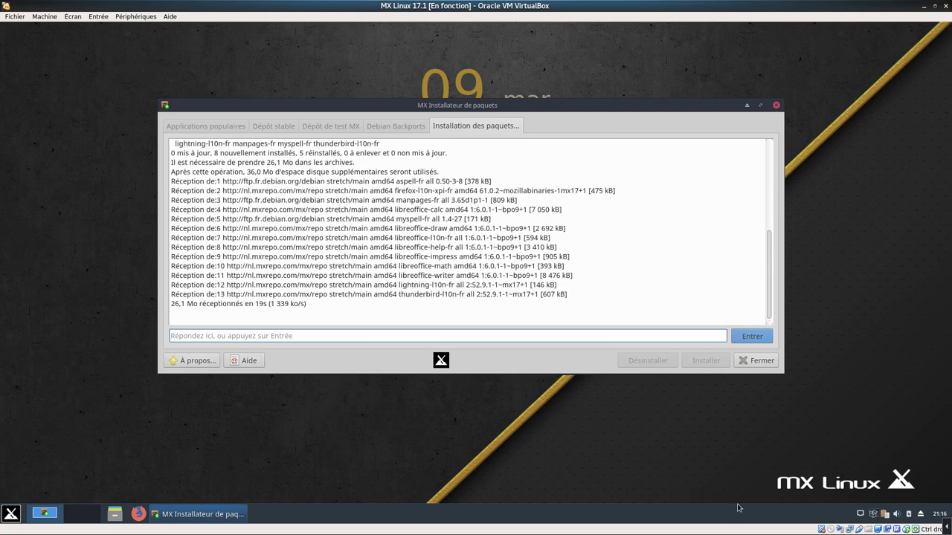
Add 'Moniteur de la charge du système' to the panel from the new items list
right_click(783, 517)
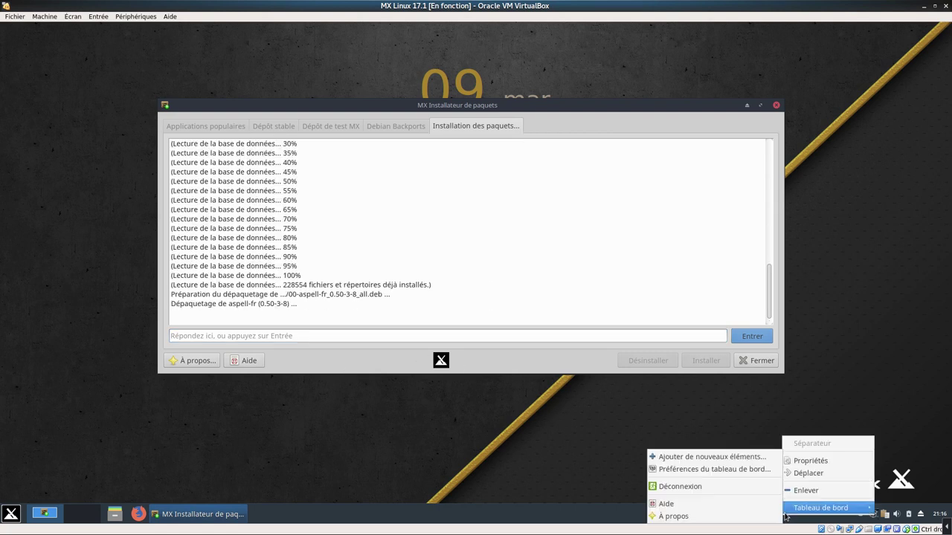
click(703, 458)
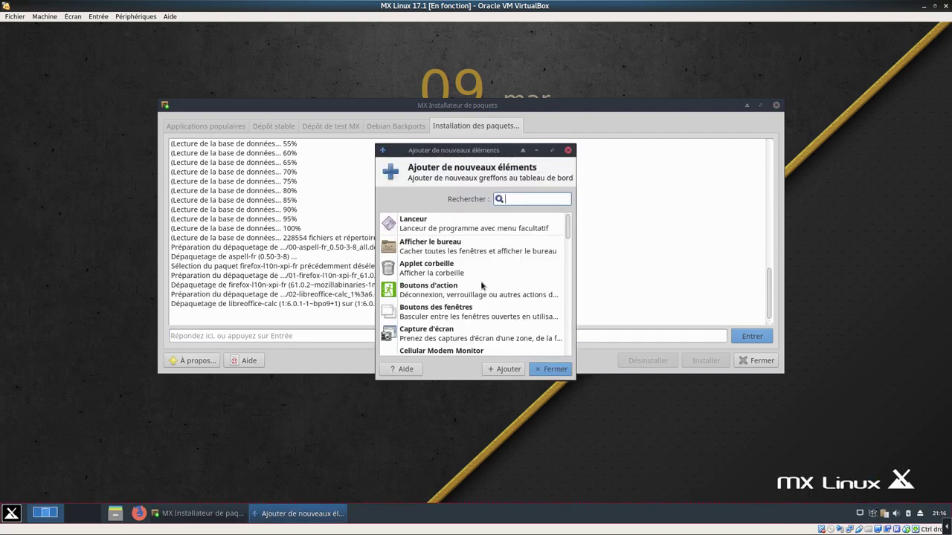
scroll(570, 236, down, 3)
scroll(570, 236, down, 3)
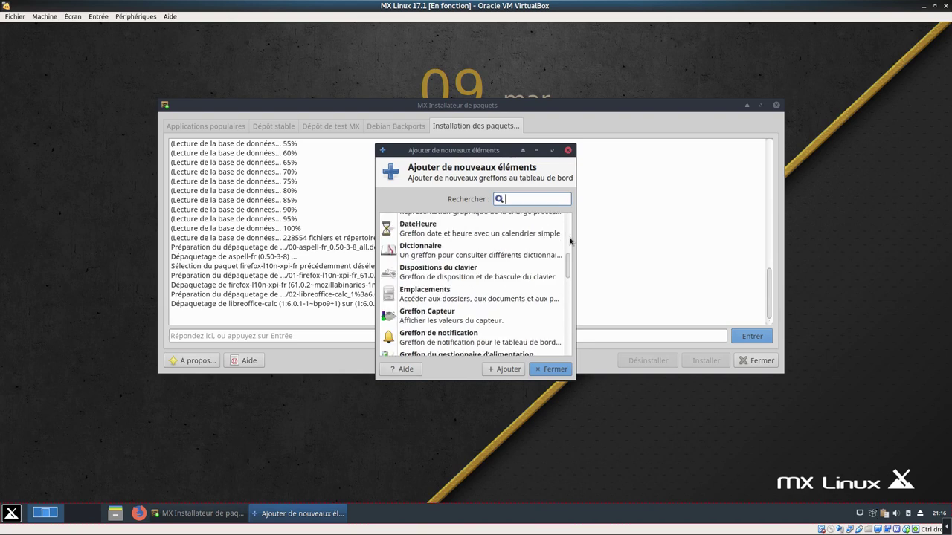
scroll(570, 276, down, 2)
drag(570, 290, 568, 312)
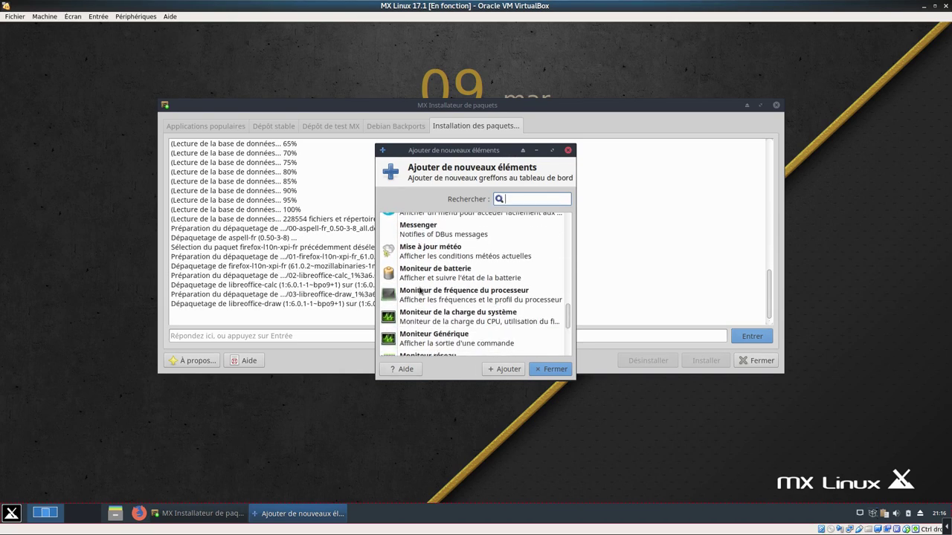
click(458, 321)
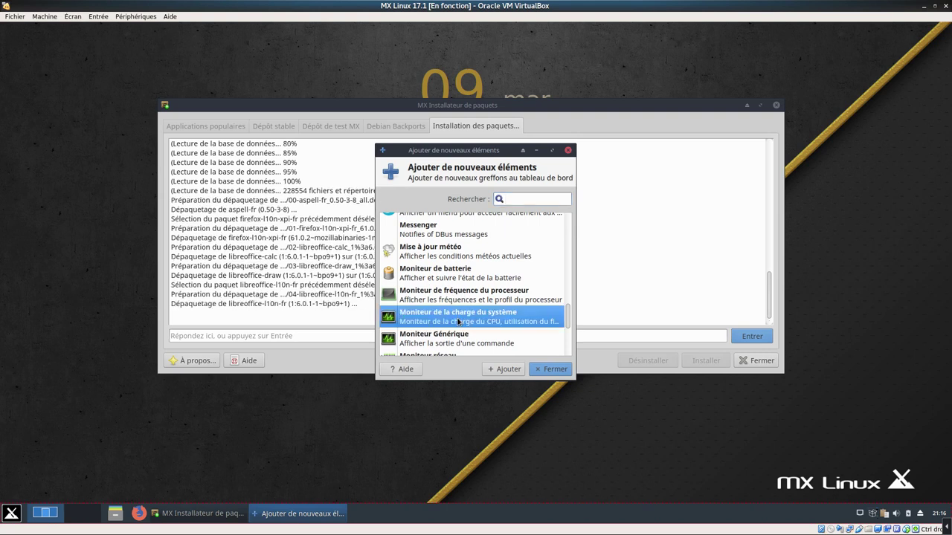
click(512, 375)
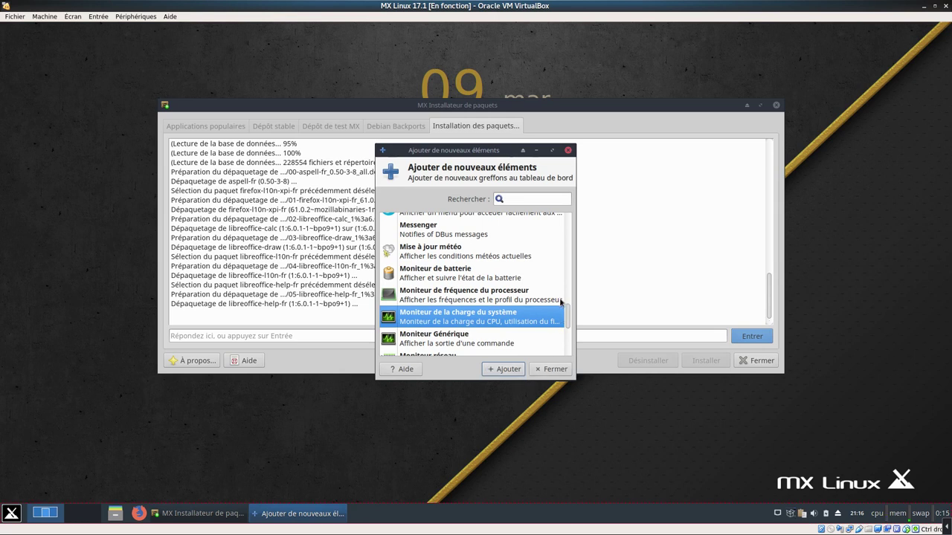
Add the processor frequency monitor, dismiss its not-supported warning, and close the items list
click(465, 299)
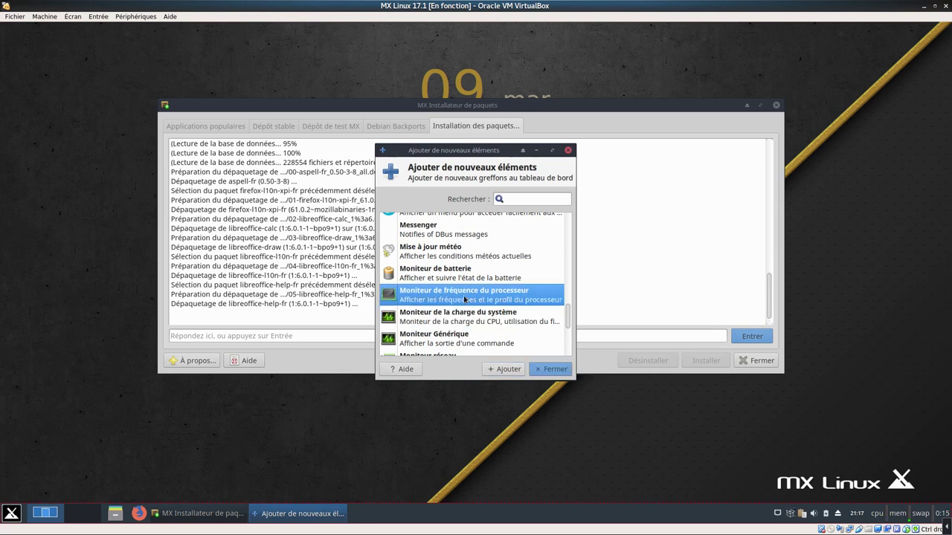
click(508, 370)
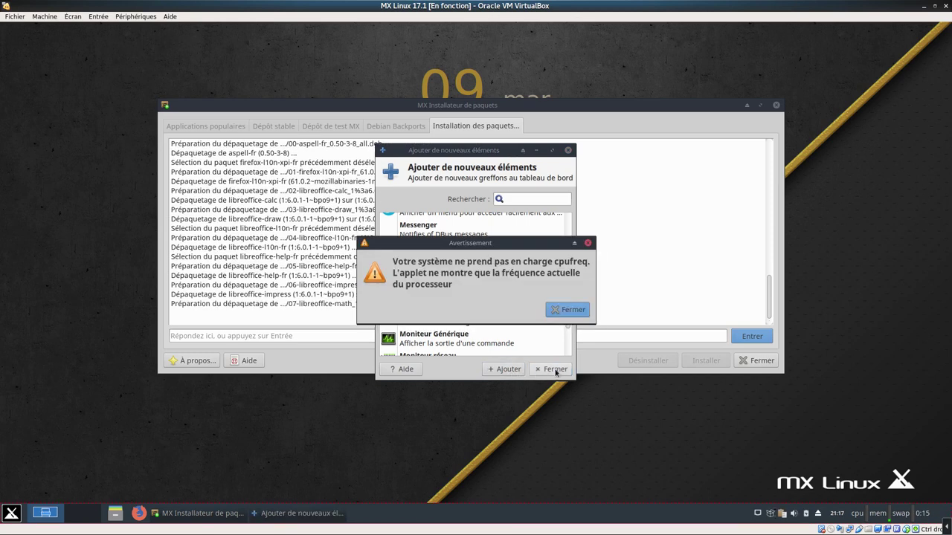
click(567, 311)
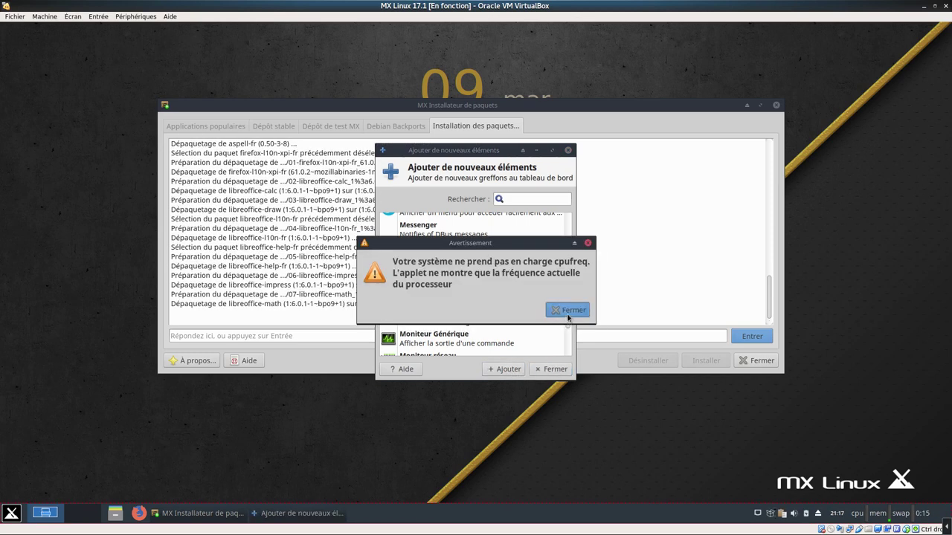
scroll(568, 313, up, 3)
drag(569, 310, 563, 353)
click(553, 367)
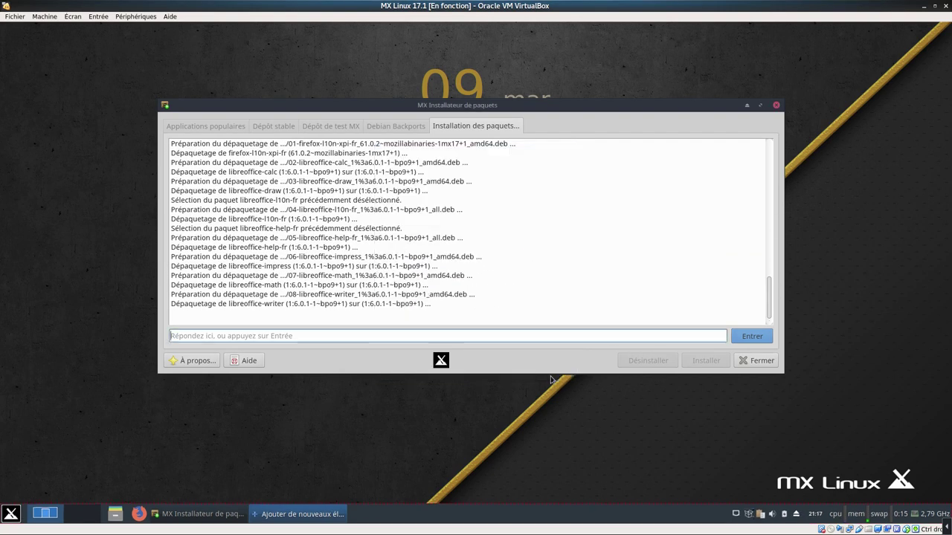
Remove the processor frequency monitor from the panel
right_click(922, 519)
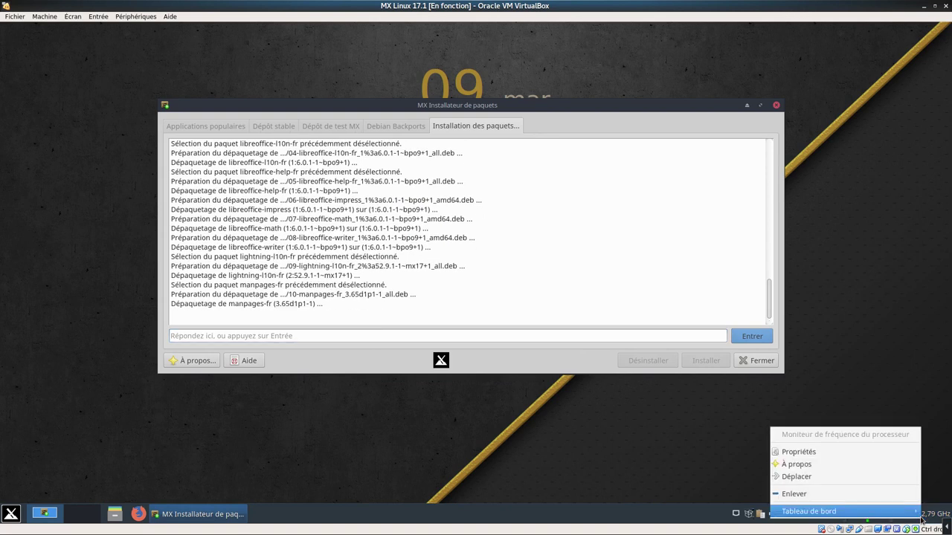
click(853, 493)
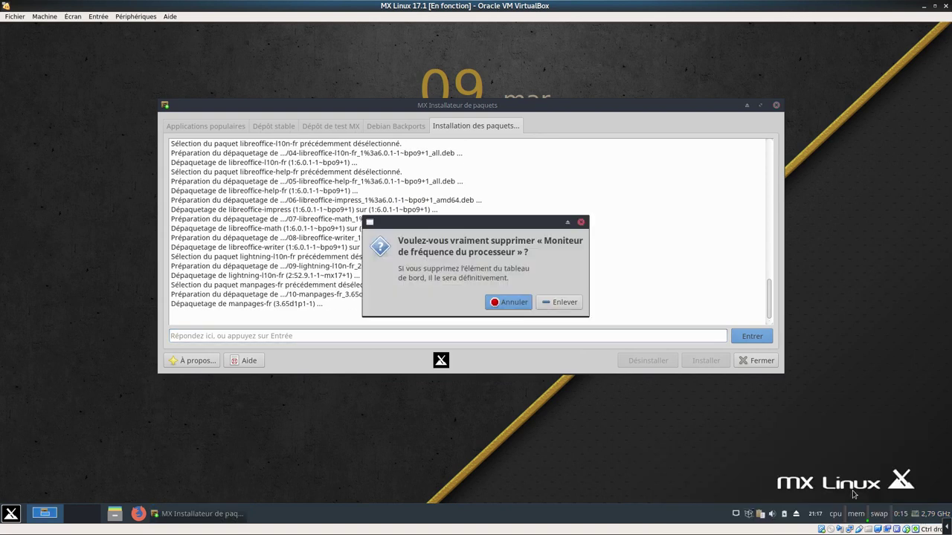
click(561, 302)
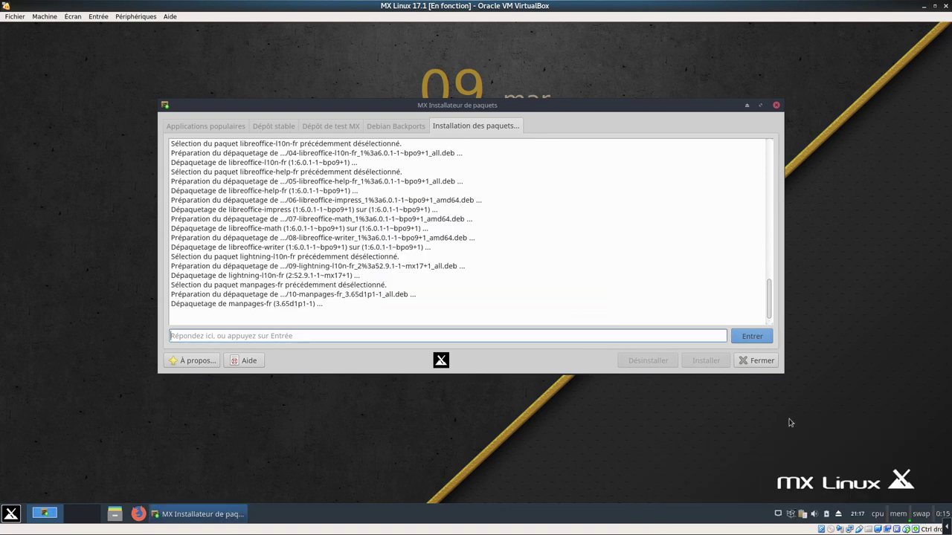
Move the system load monitor further left in the panel
right_click(893, 515)
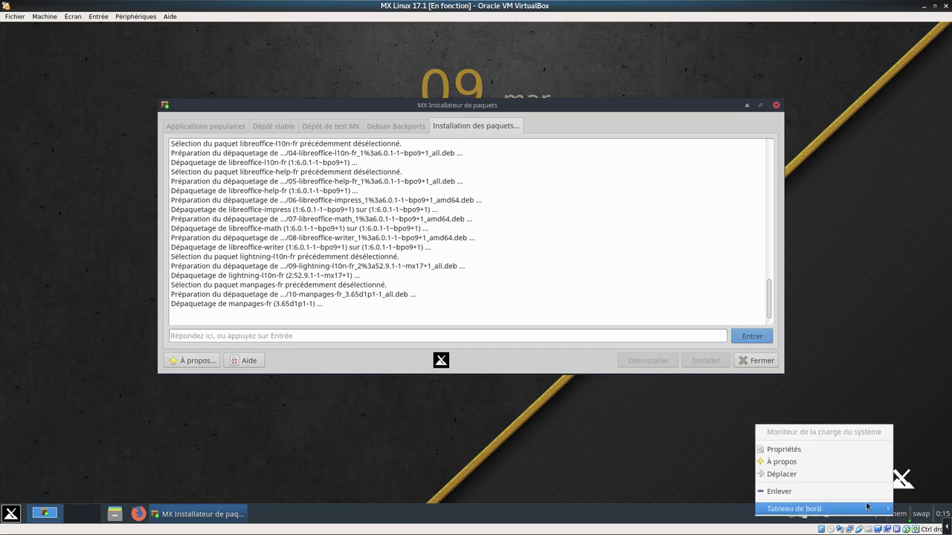
click(859, 481)
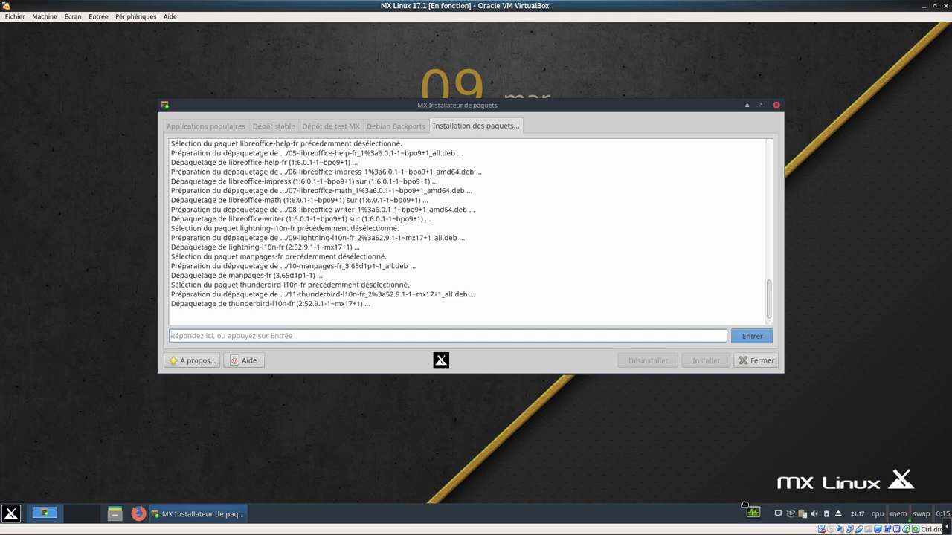
click(764, 518)
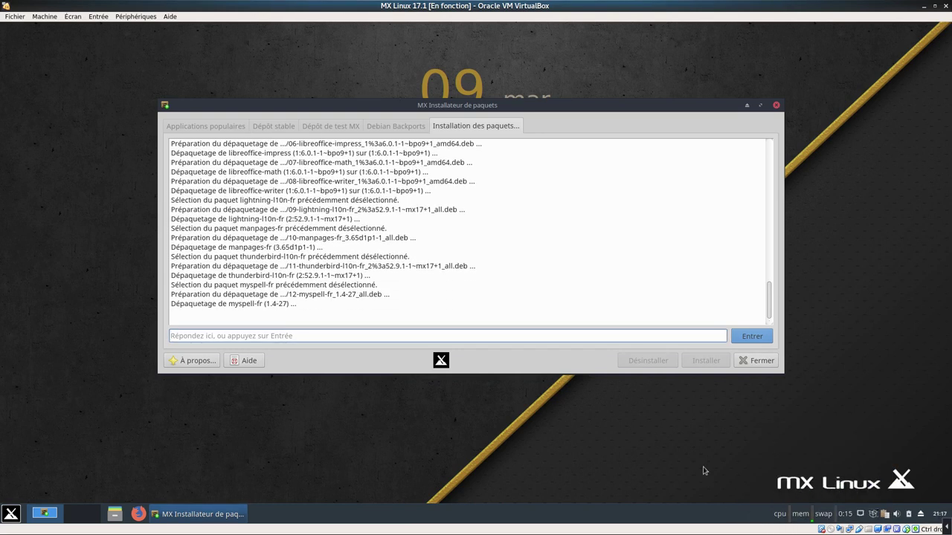
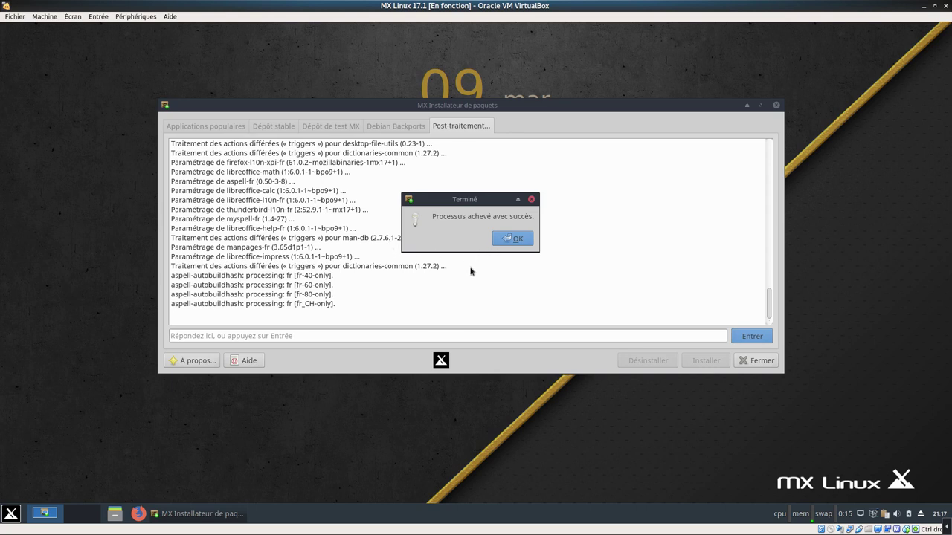
Dismiss the 'Terminé' notice, then close MX Installateur de paquets and Outils MX
click(513, 239)
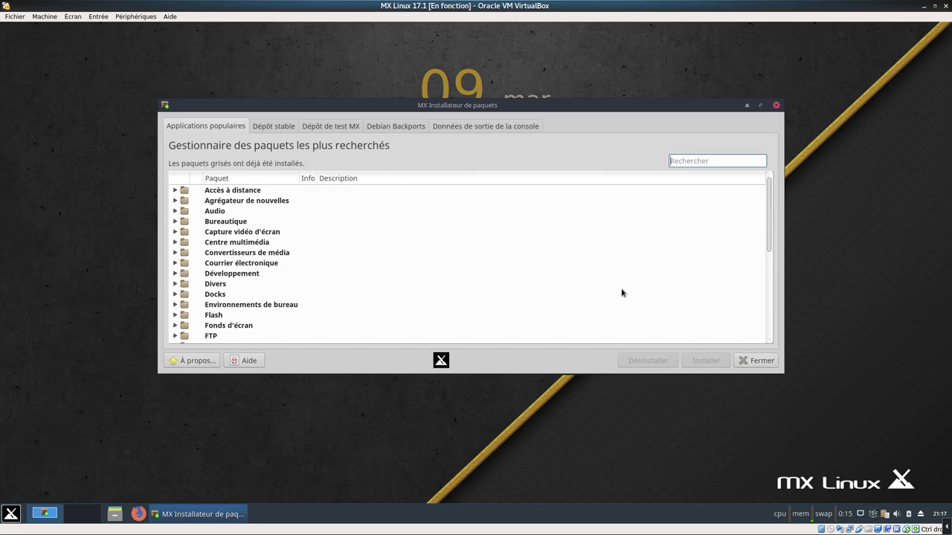
scroll(625, 303, down, 1)
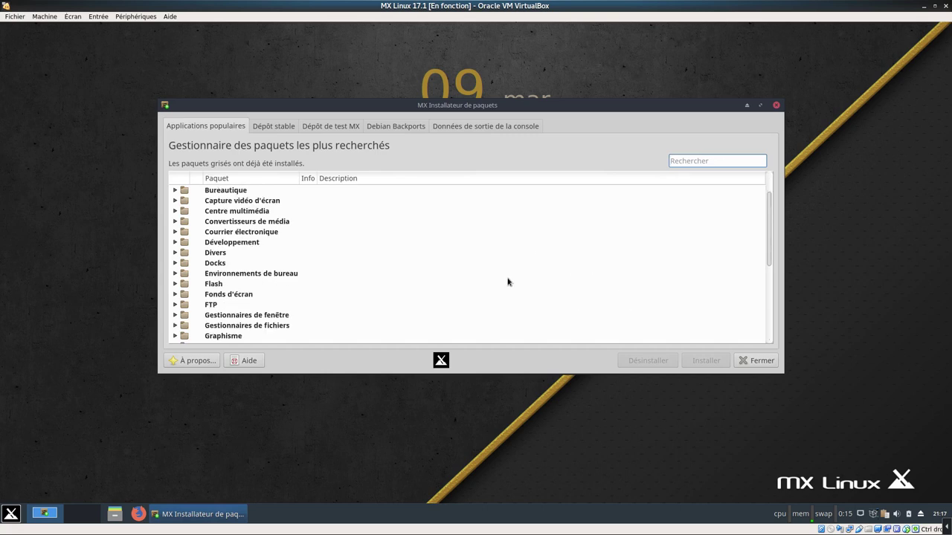
click(758, 362)
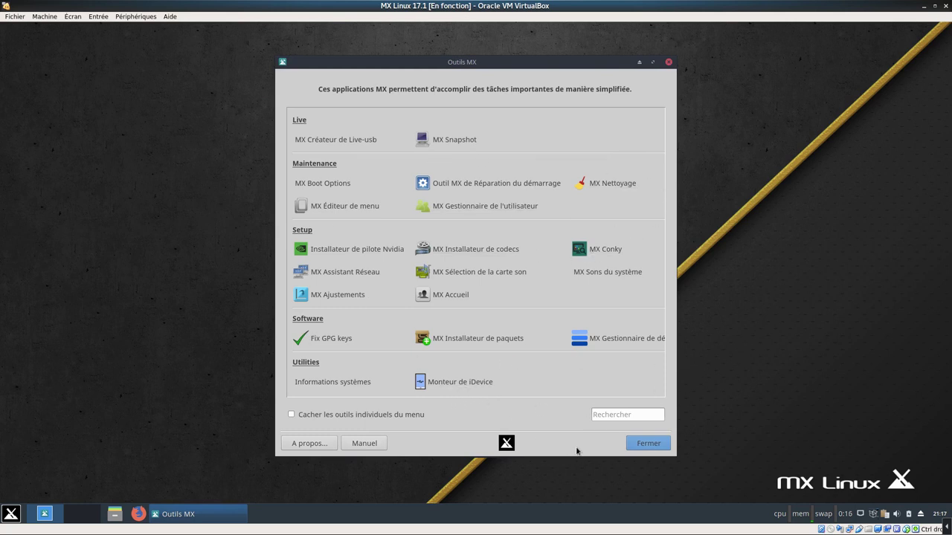
click(642, 445)
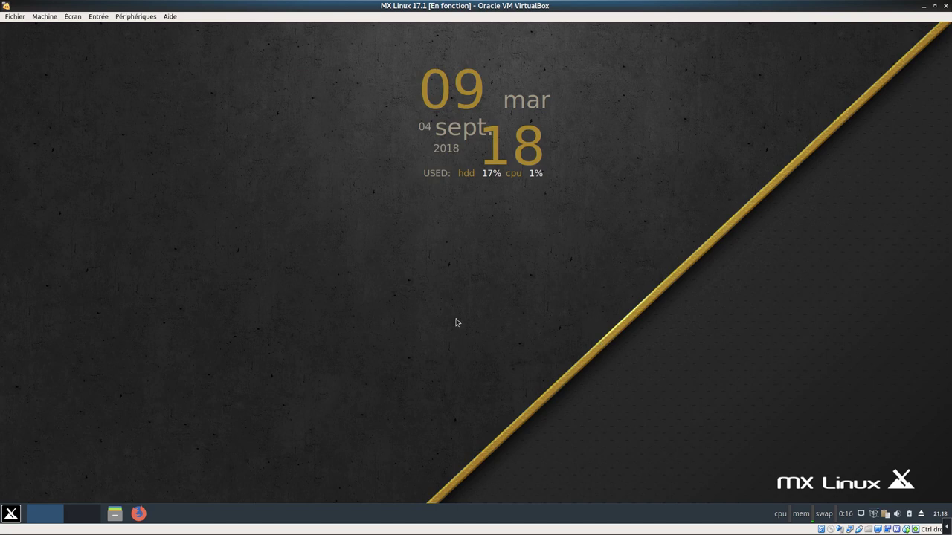
click(12, 515)
click(205, 301)
click(204, 291)
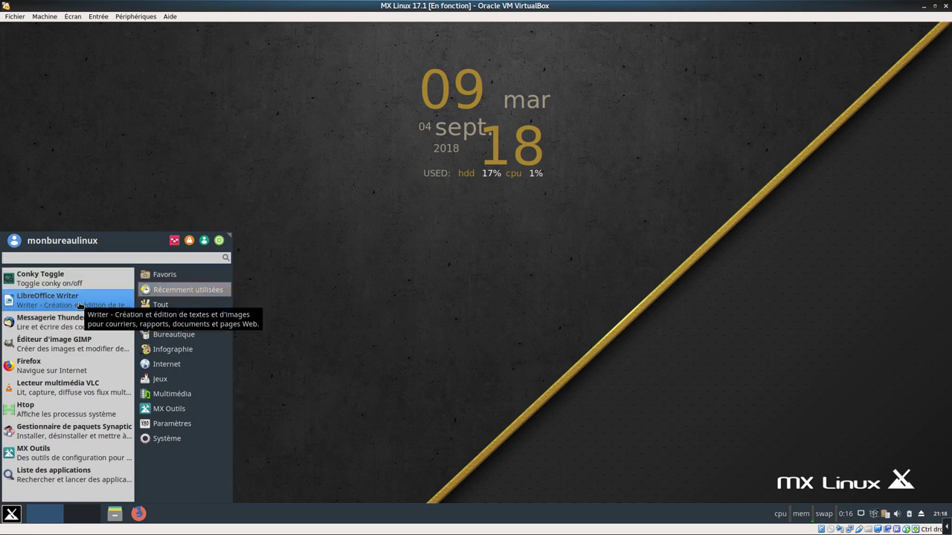
click(80, 301)
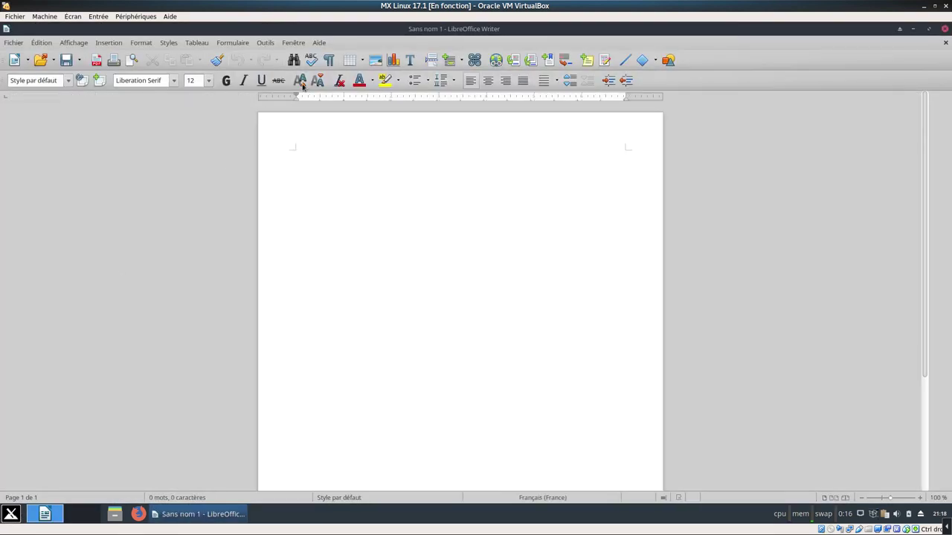
click(942, 30)
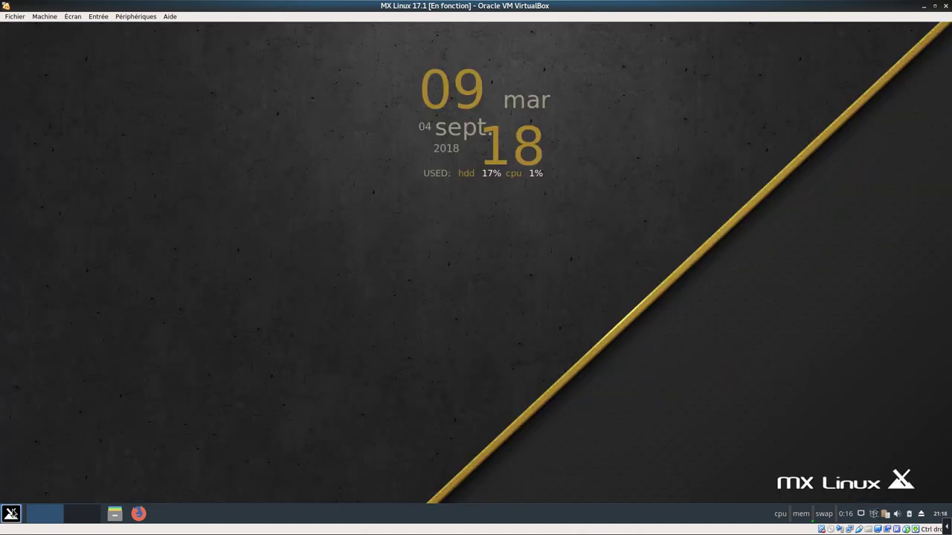
click(12, 513)
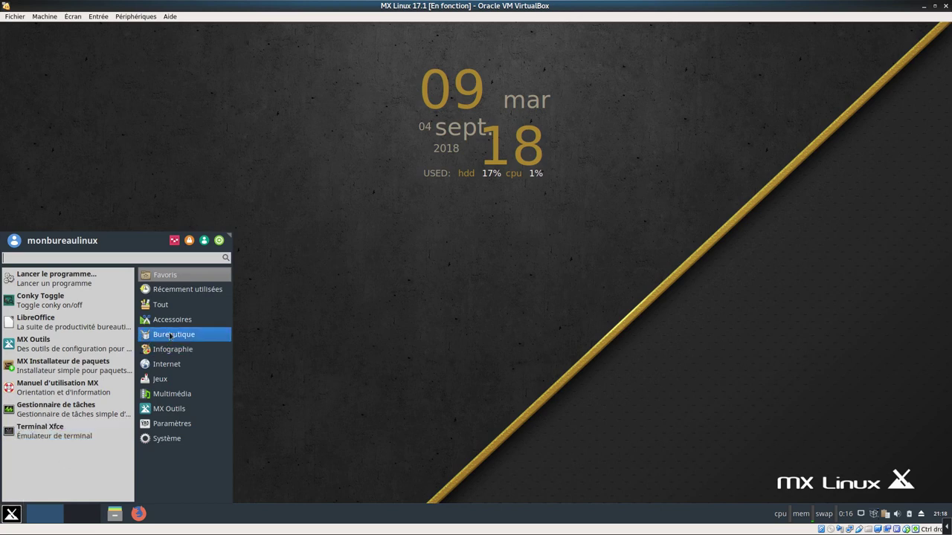
click(186, 289)
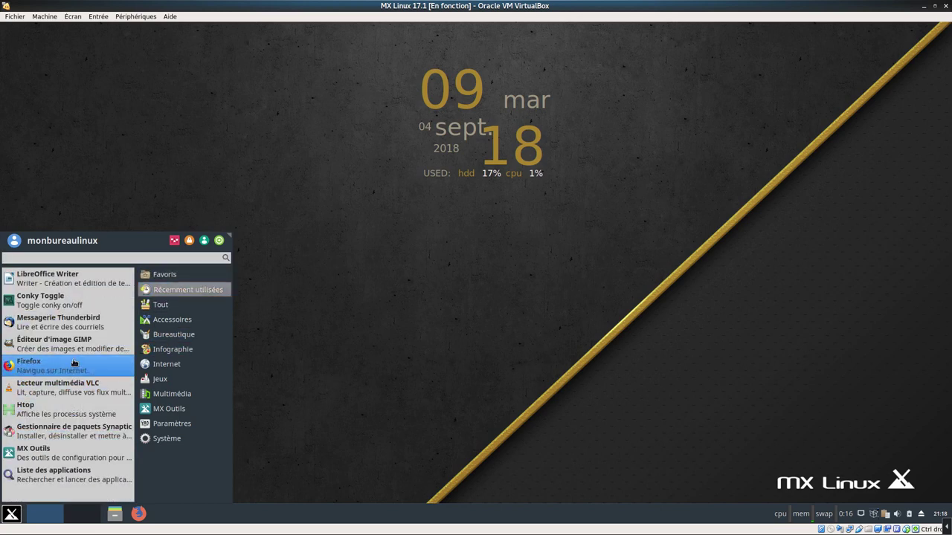
click(96, 330)
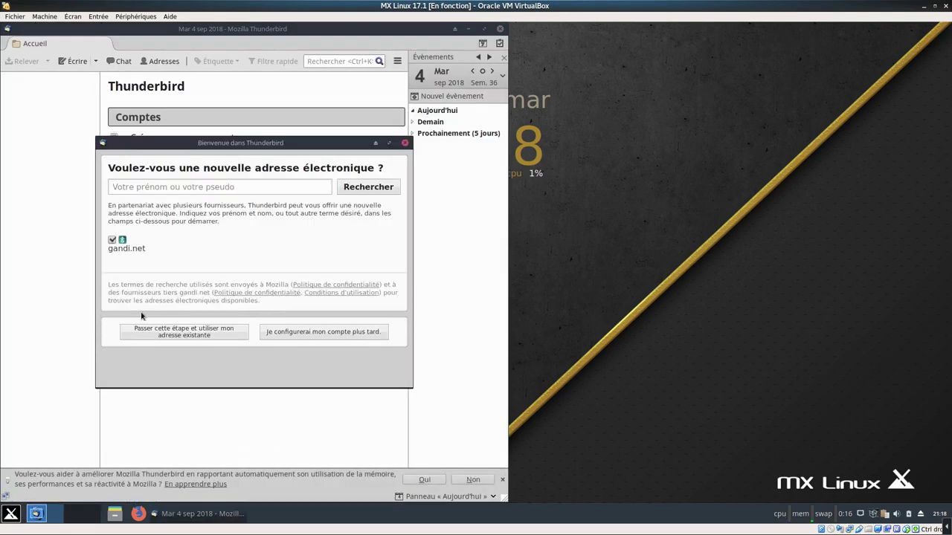
click(404, 143)
click(397, 61)
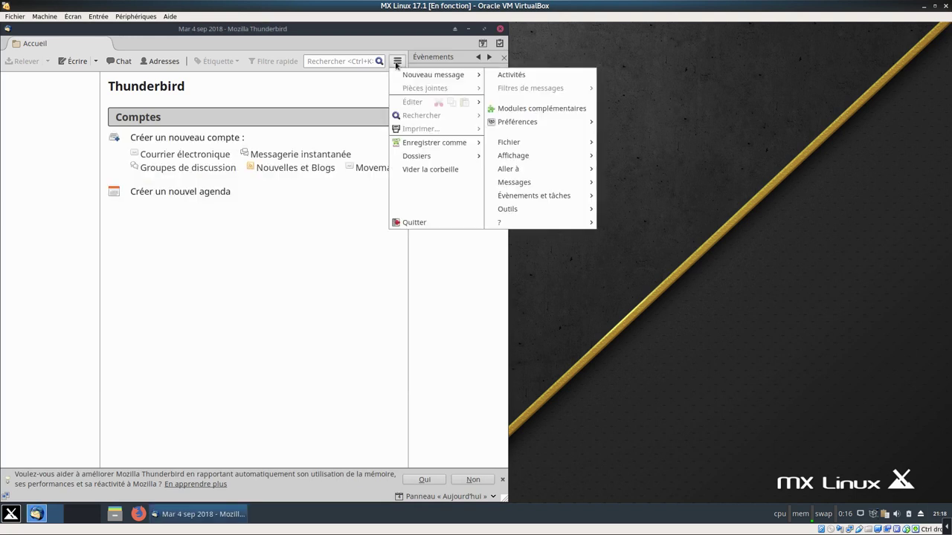
click(402, 223)
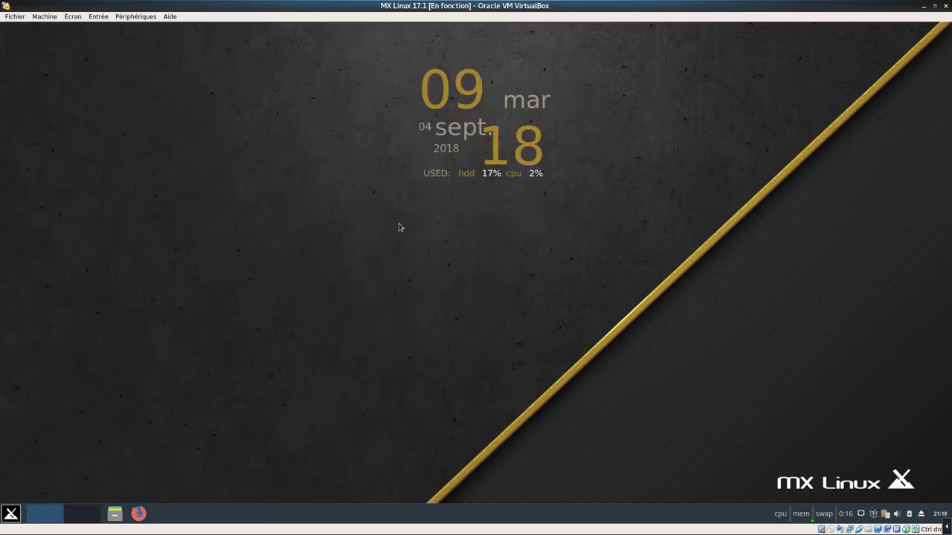
click(11, 513)
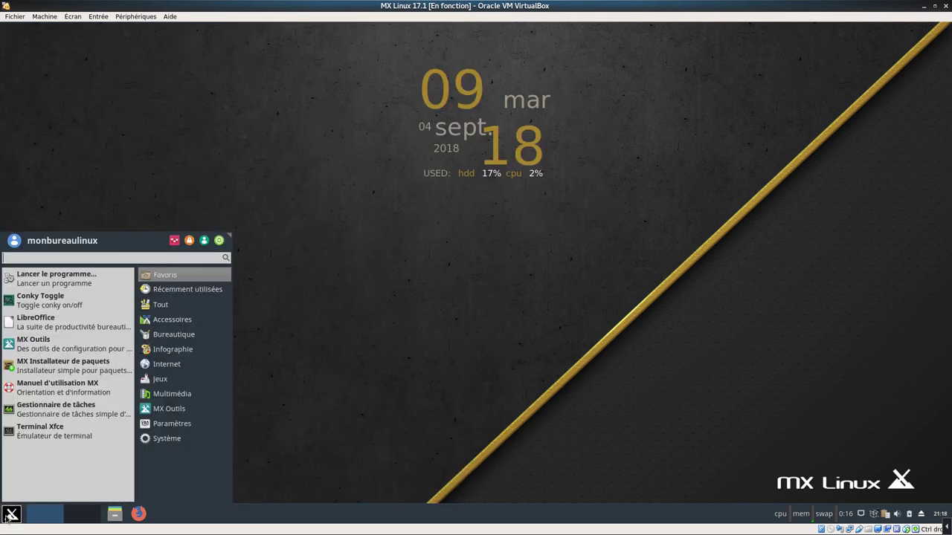
mouse_move(230, 291)
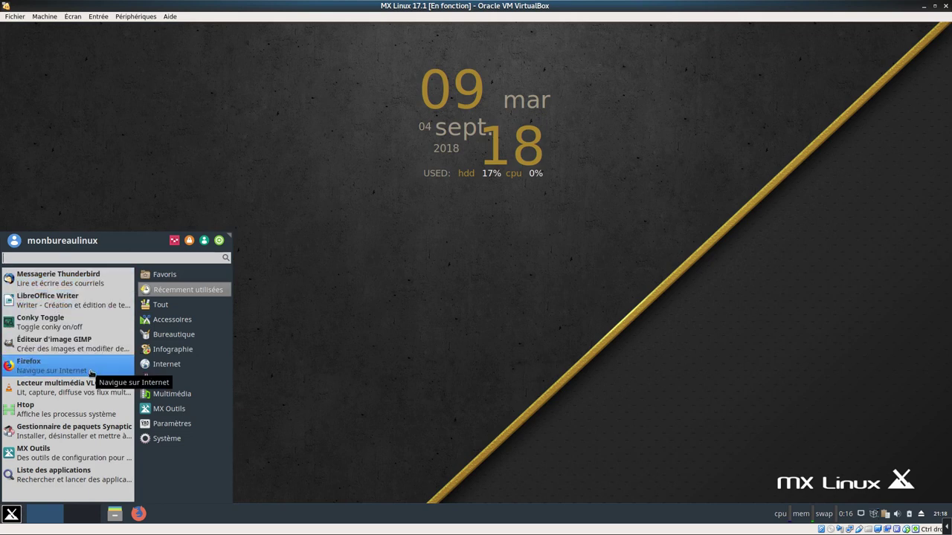
click(92, 373)
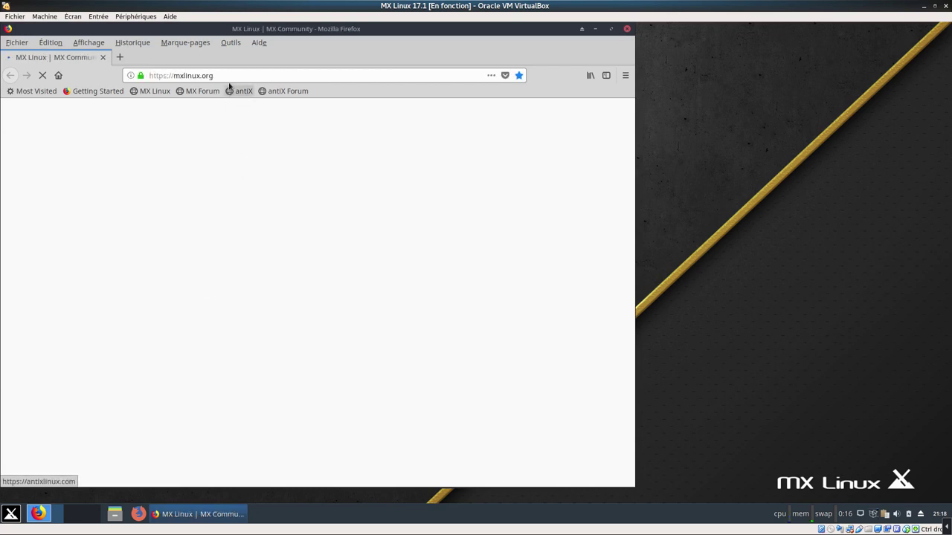
click(231, 43)
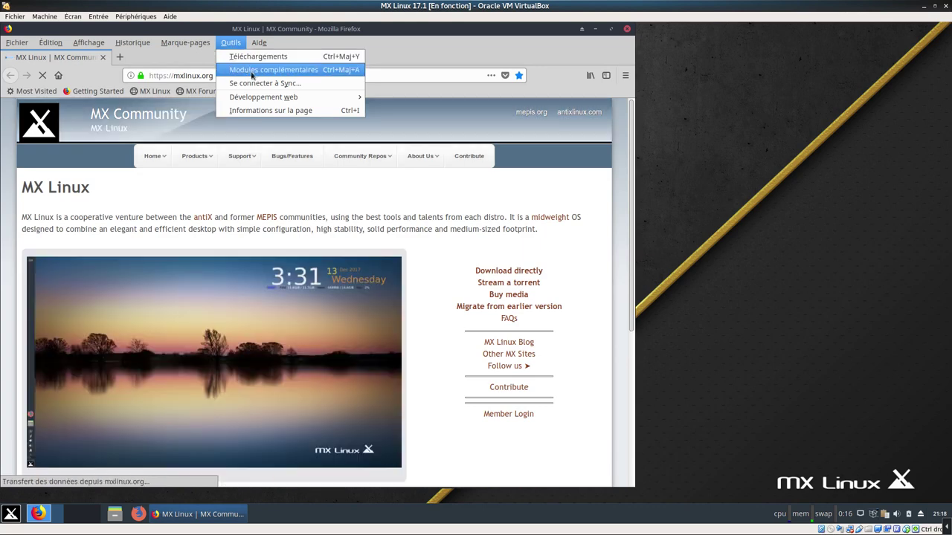
click(255, 70)
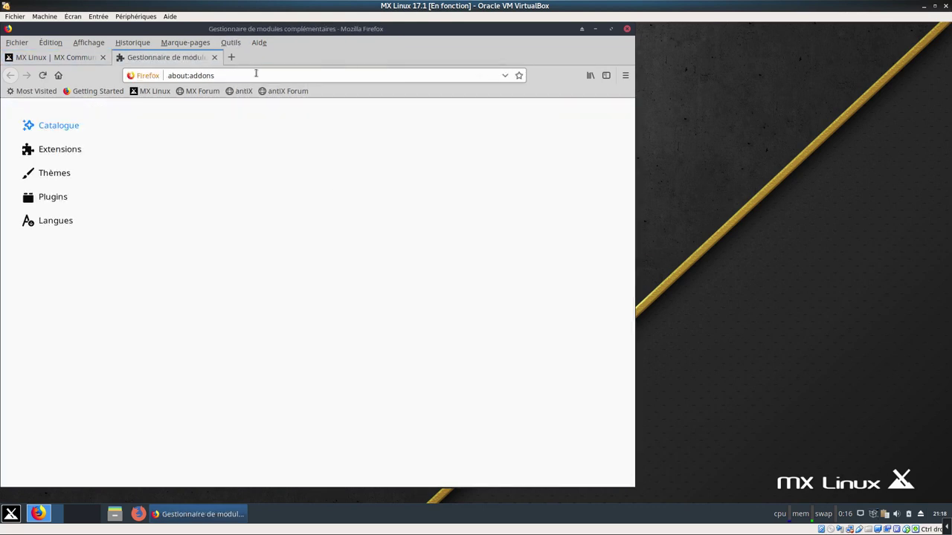
click(41, 223)
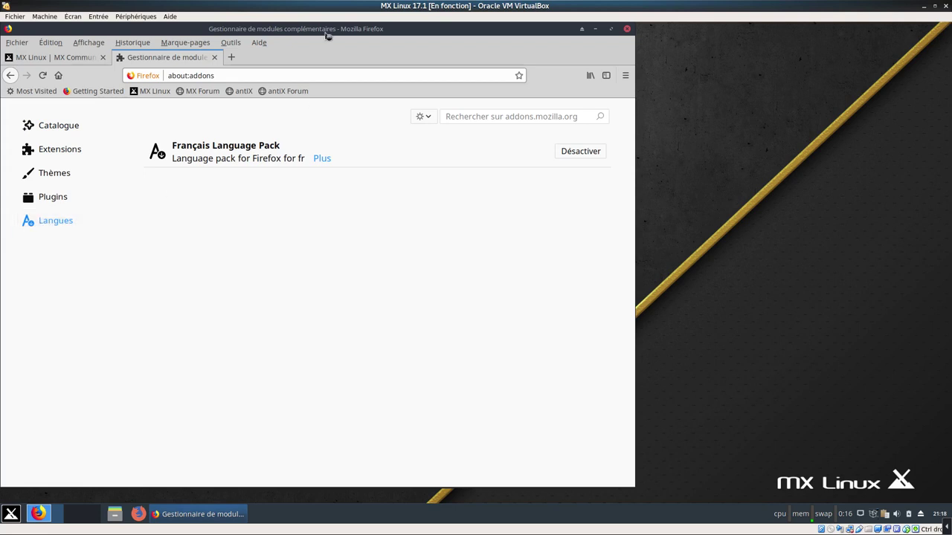
drag(329, 34, 451, 45)
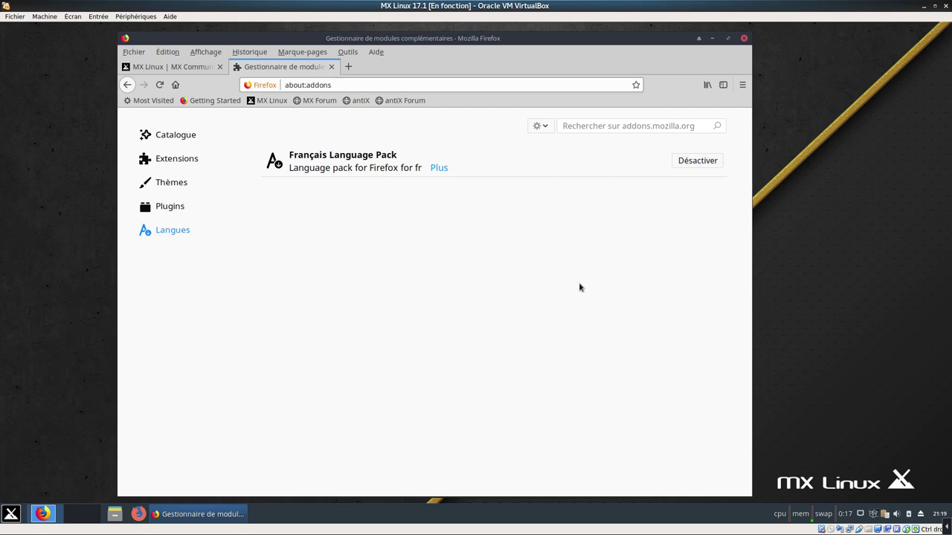
click(743, 39)
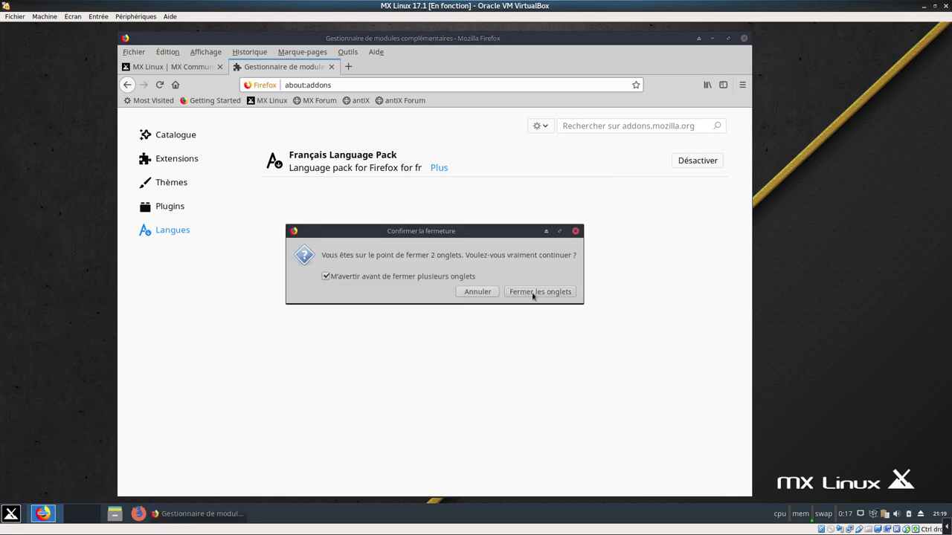
click(533, 292)
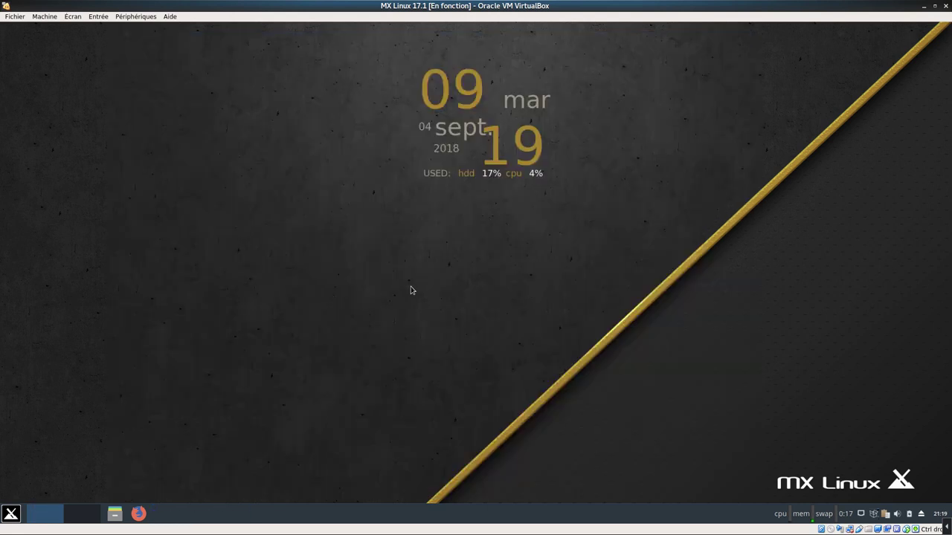
Compare several wallpapers in Desktop Settings and set the purple city skyline
right_click(374, 244)
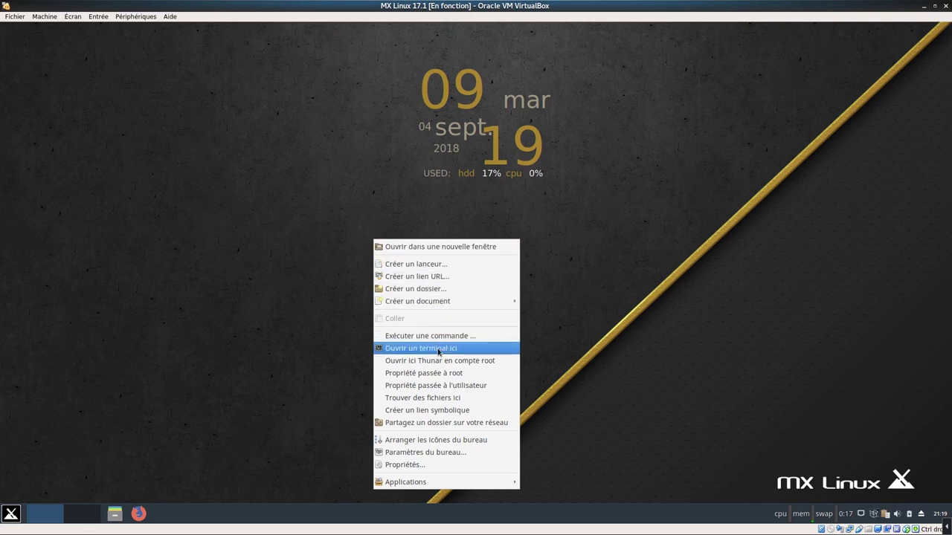
click(454, 454)
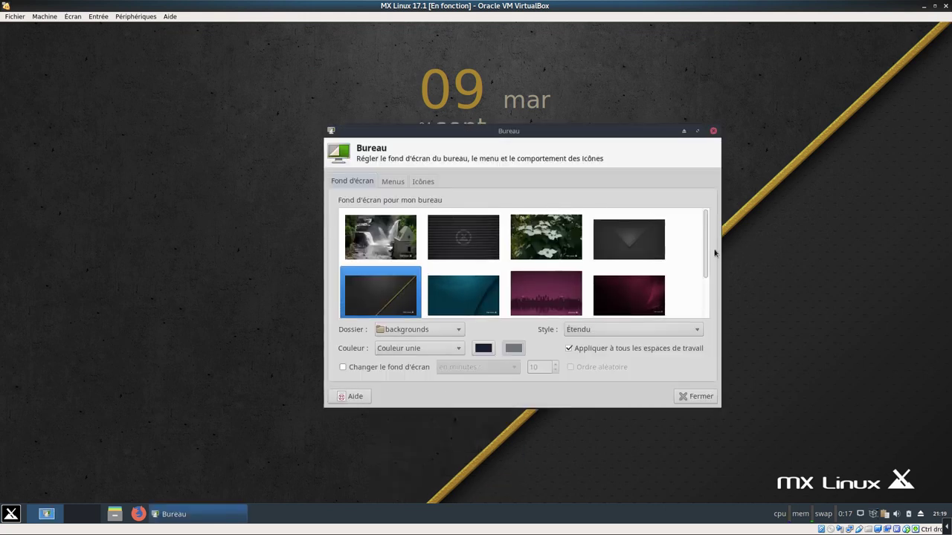
scroll(705, 248, down, 3)
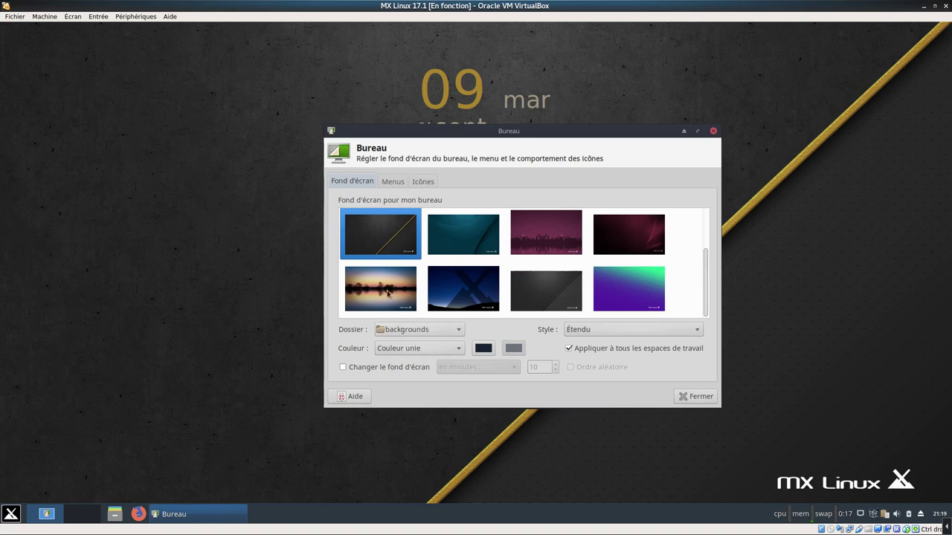
click(387, 292)
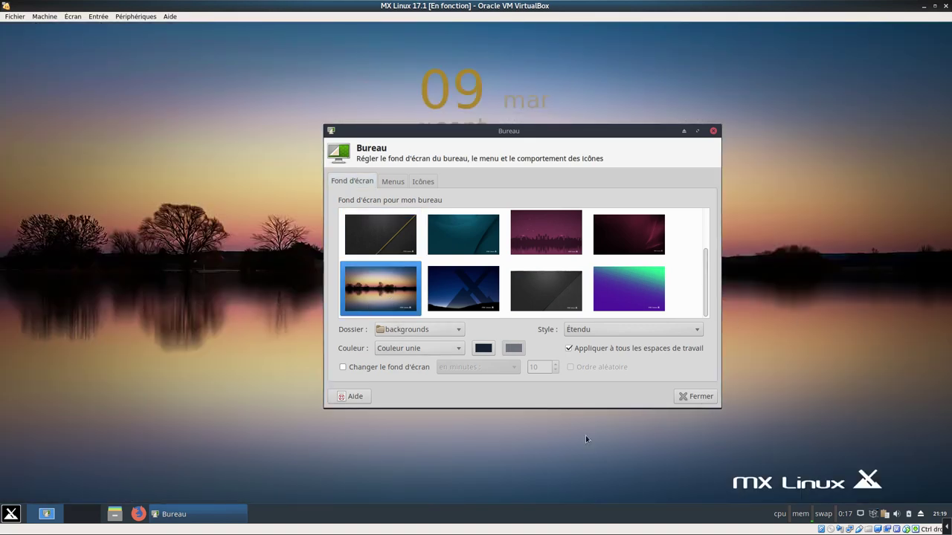
click(483, 294)
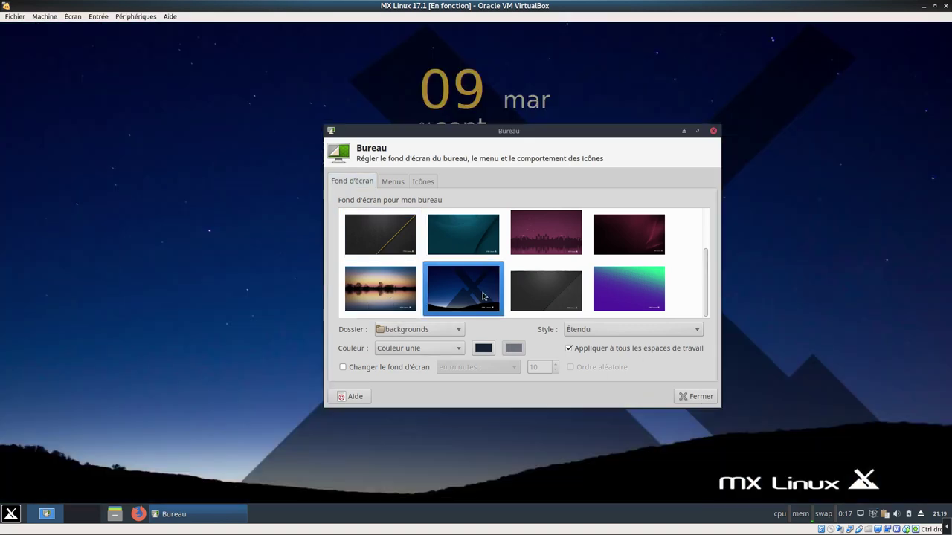
click(562, 297)
click(650, 301)
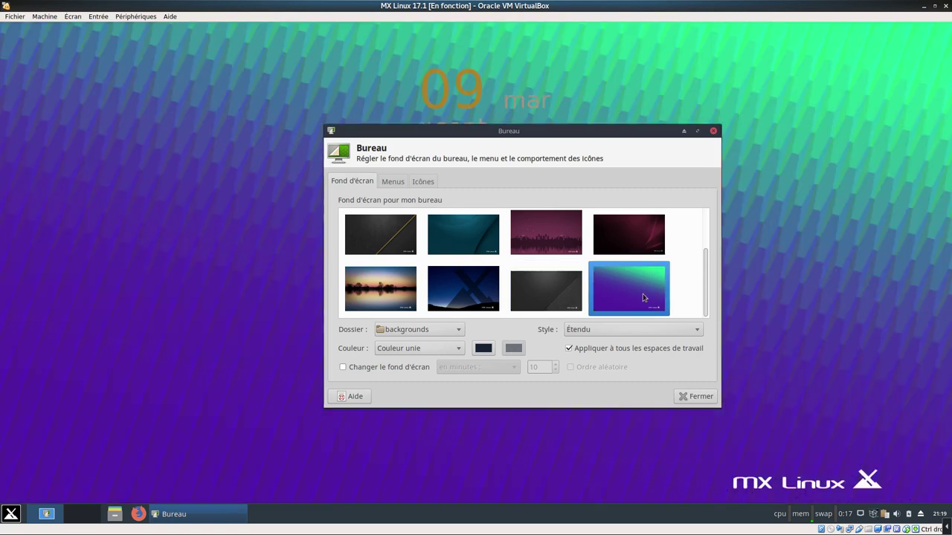
click(376, 297)
click(550, 253)
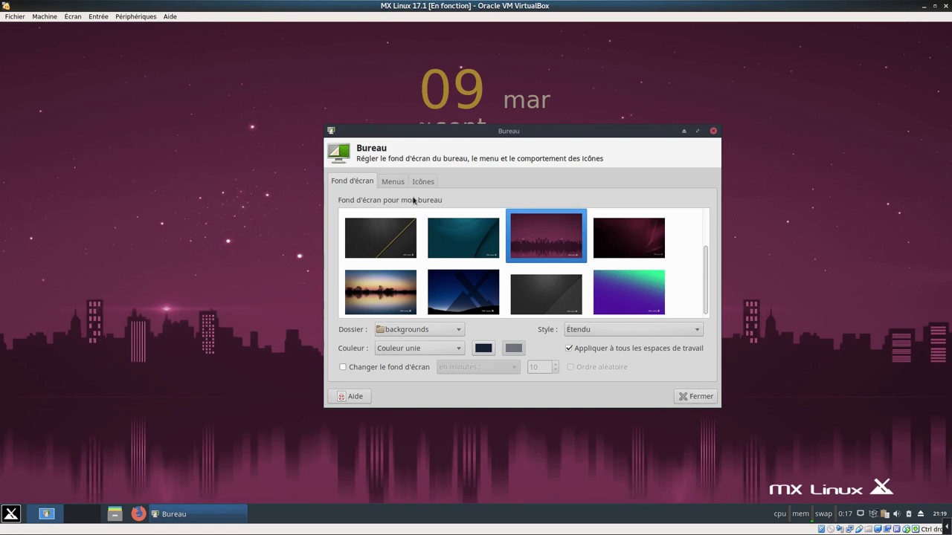
Show the home folder icon on the desktop and close Desktop Settings
click(391, 183)
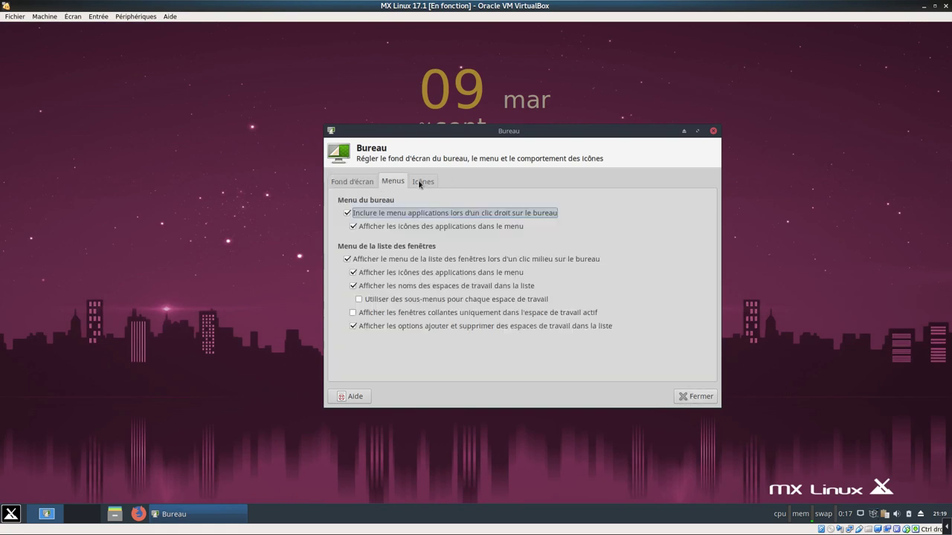
click(420, 183)
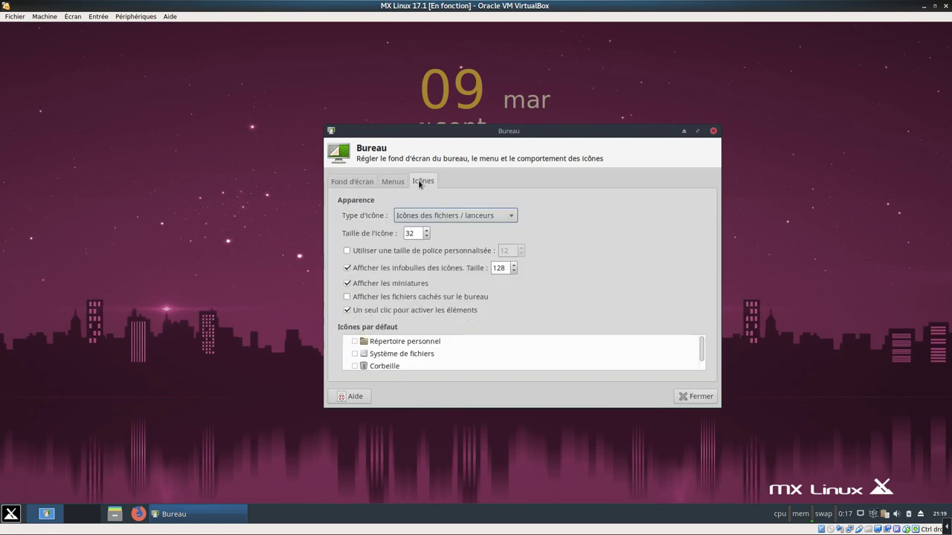
click(355, 342)
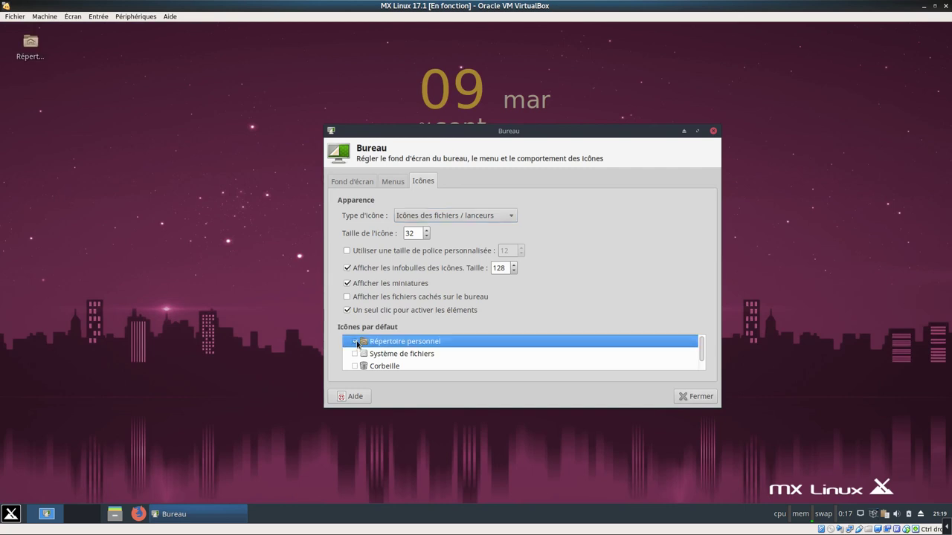
click(691, 396)
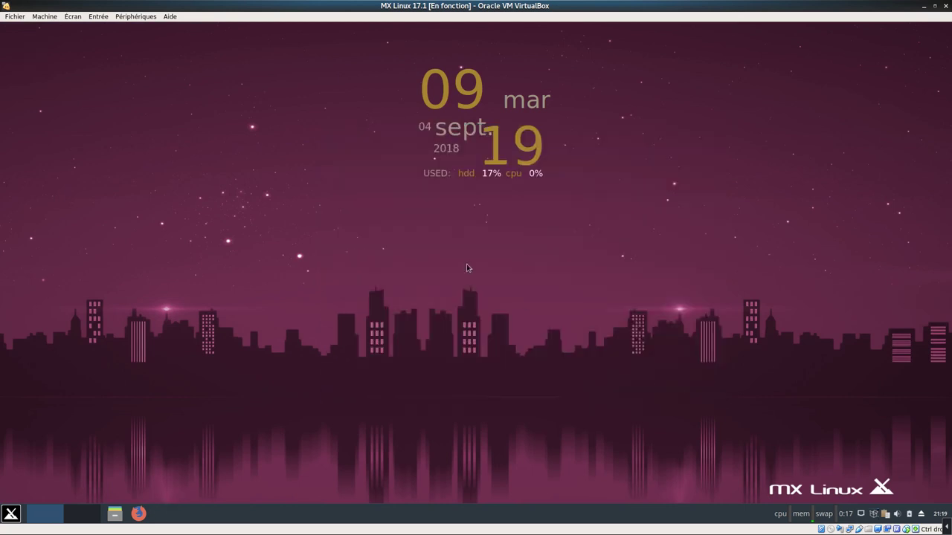
Review the Desktop folder's properties, emblems and permissions, then close them
right_click(325, 139)
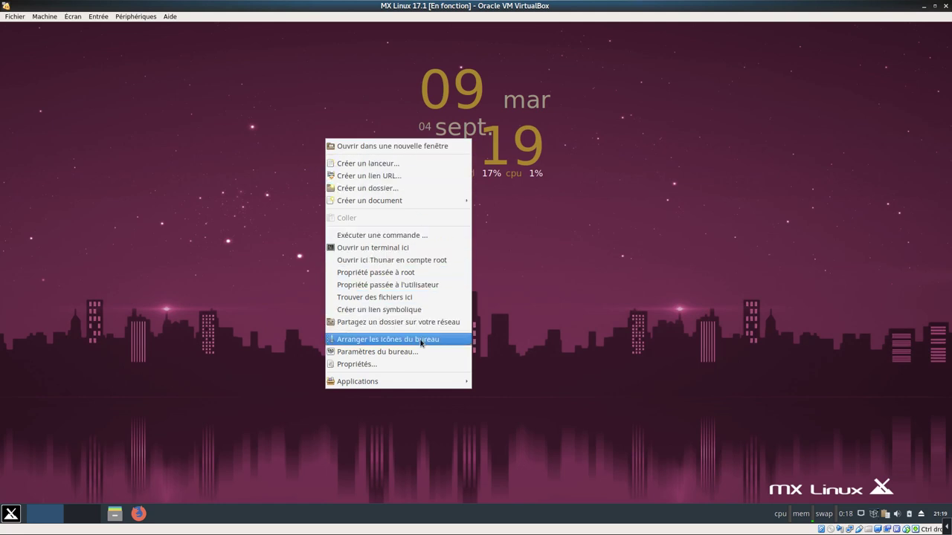
click(420, 364)
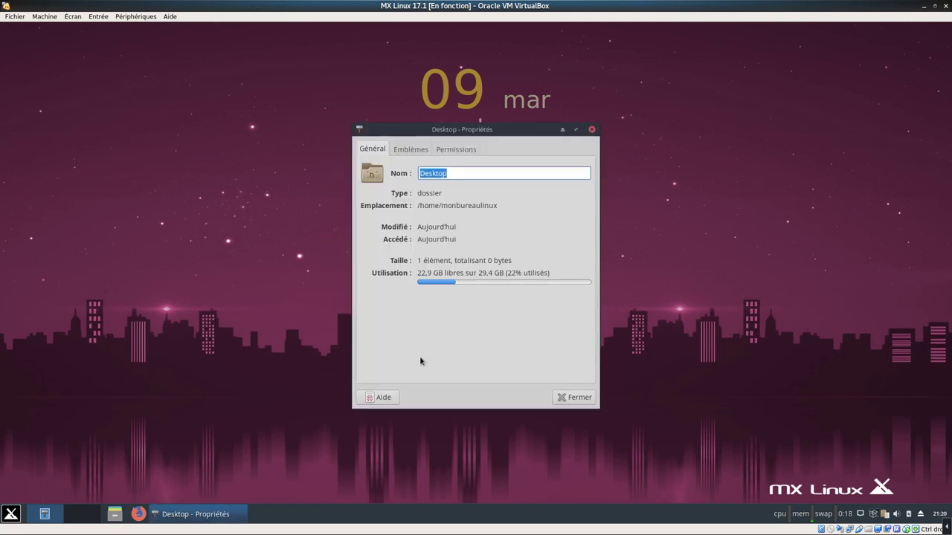
click(410, 151)
click(455, 150)
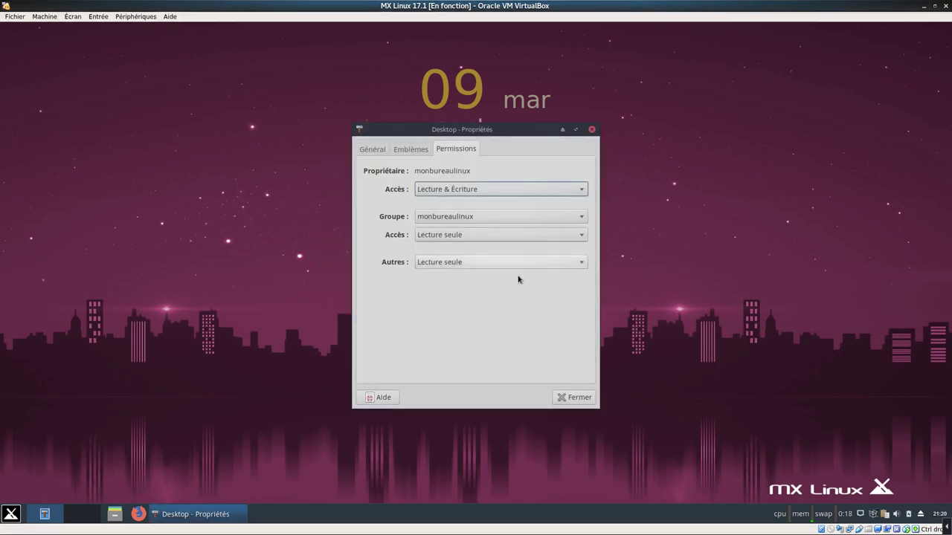
click(571, 399)
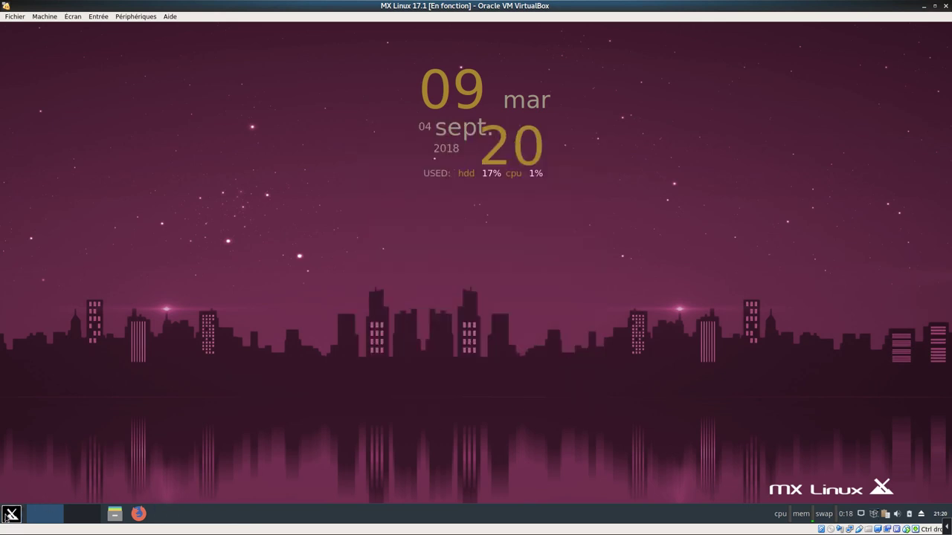
click(11, 514)
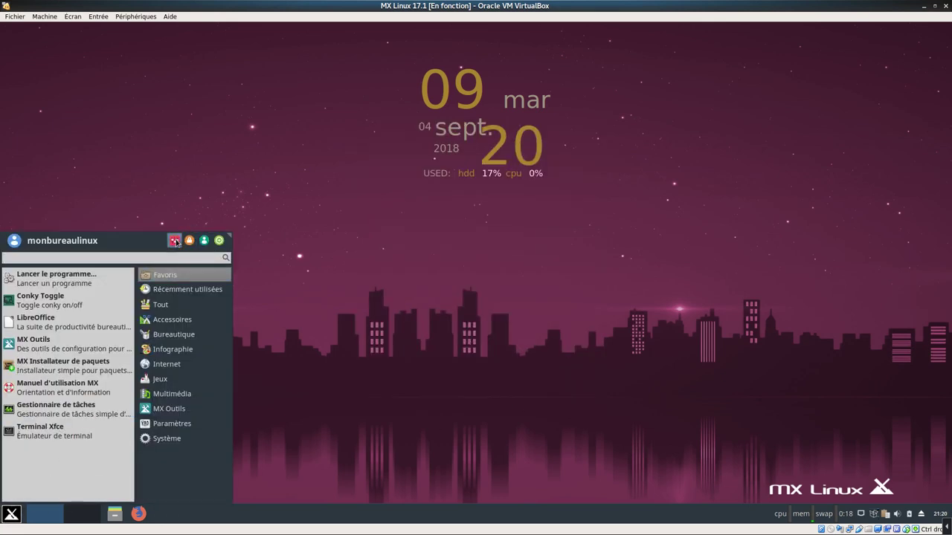
In Appearance settings, compare icon themes and apply Numix
click(176, 240)
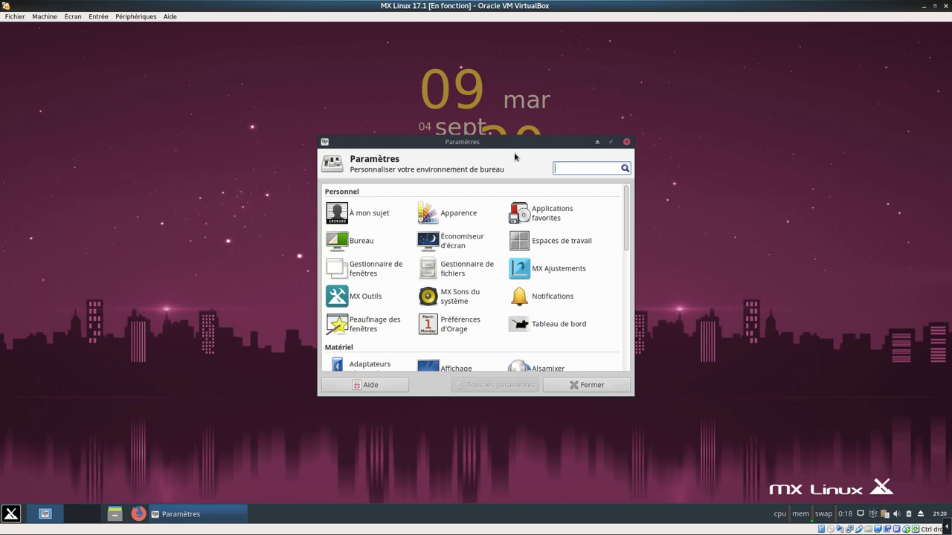
drag(508, 146, 519, 128)
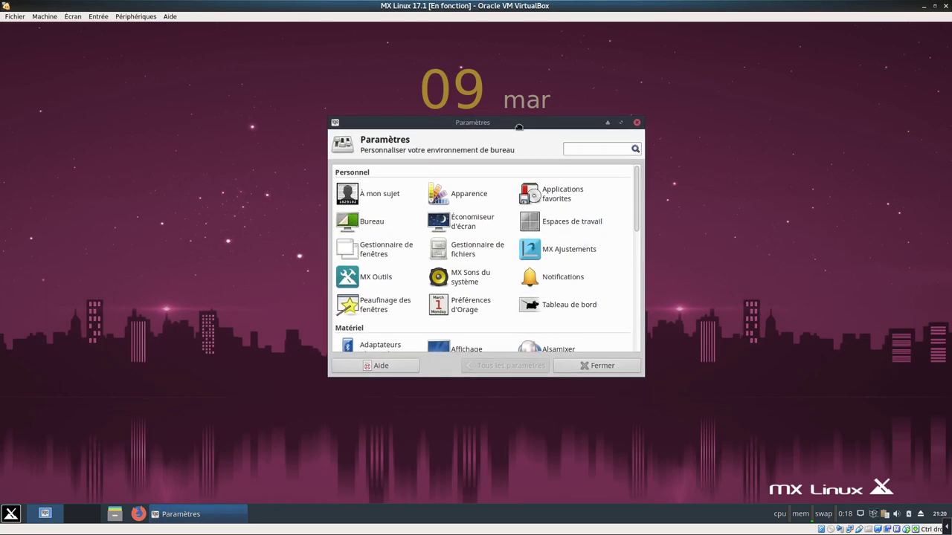
click(620, 122)
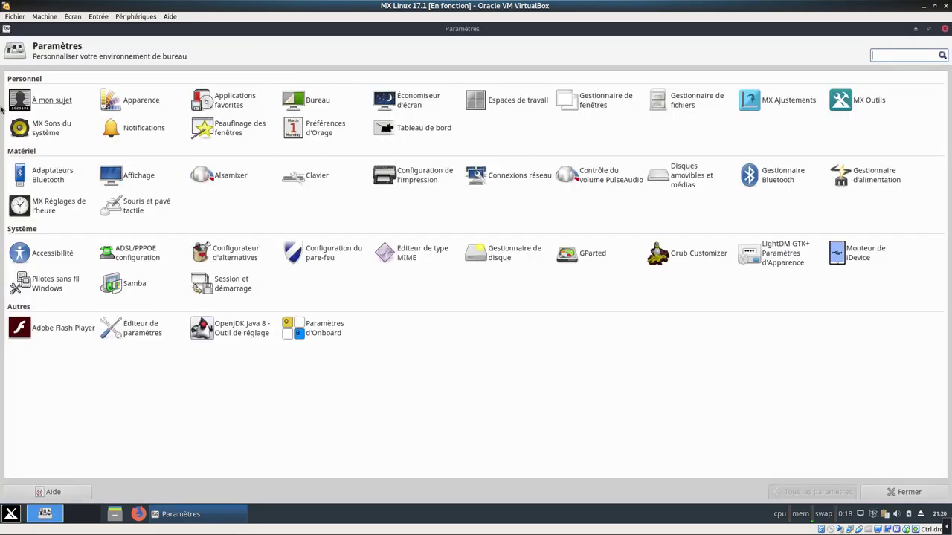
click(141, 100)
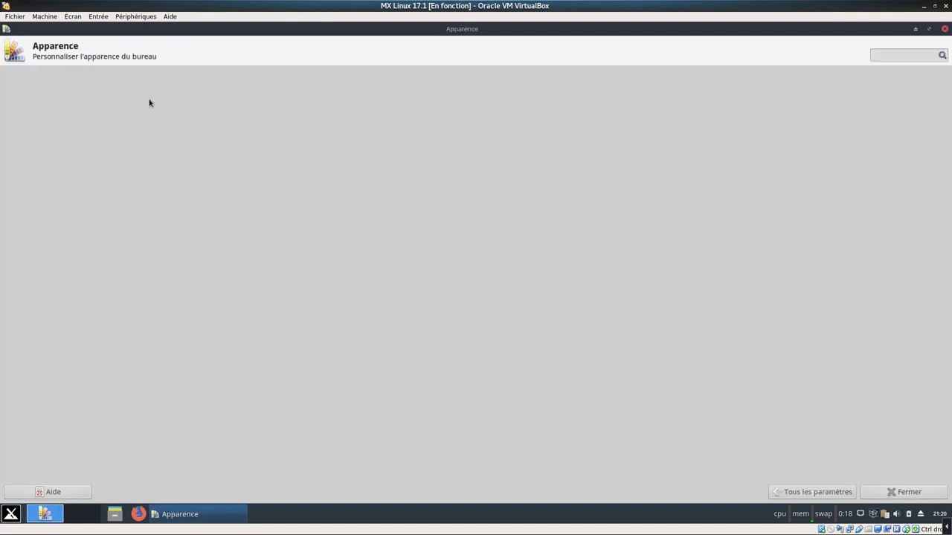
click(42, 80)
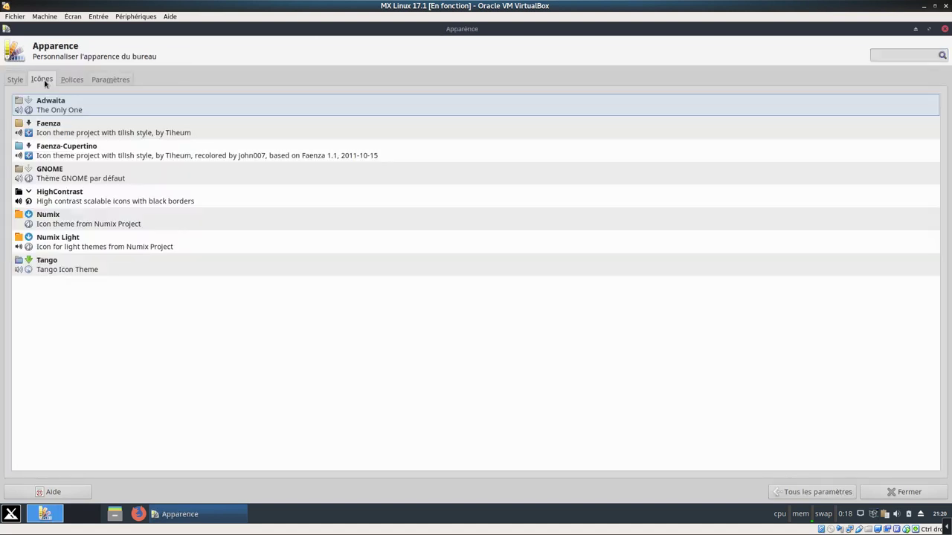
click(79, 133)
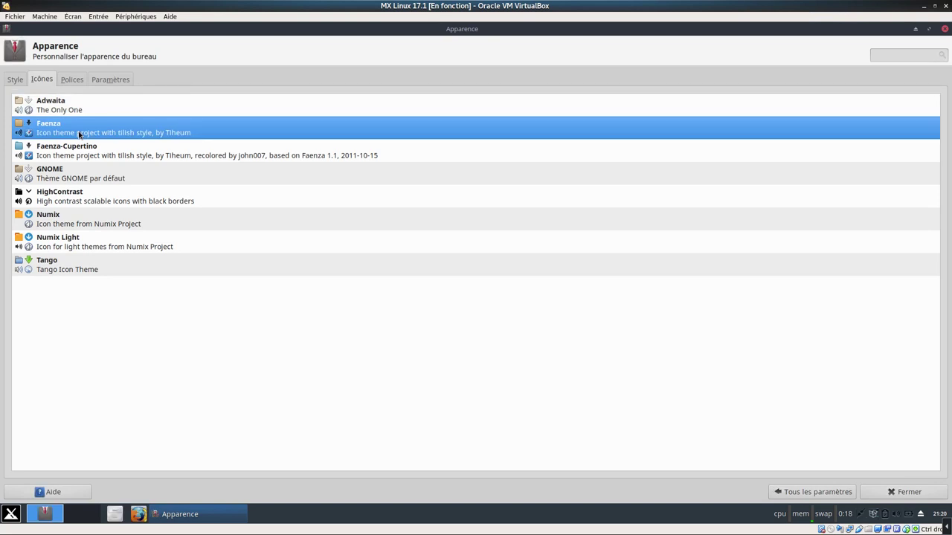
click(62, 179)
click(80, 215)
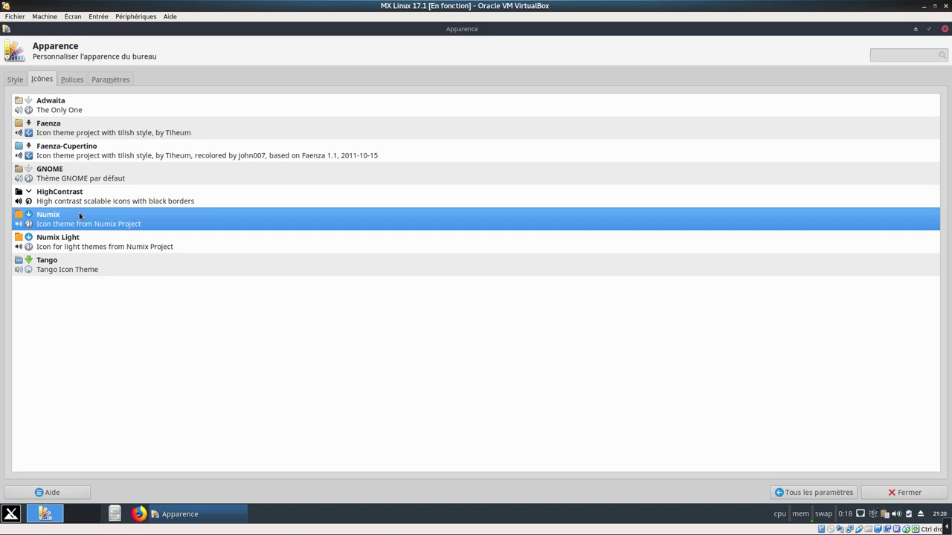
click(73, 270)
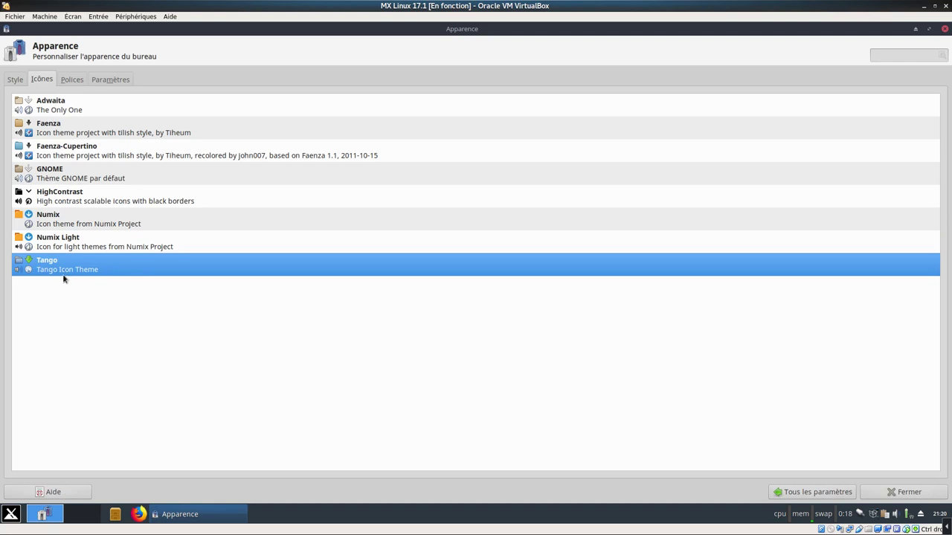
click(53, 249)
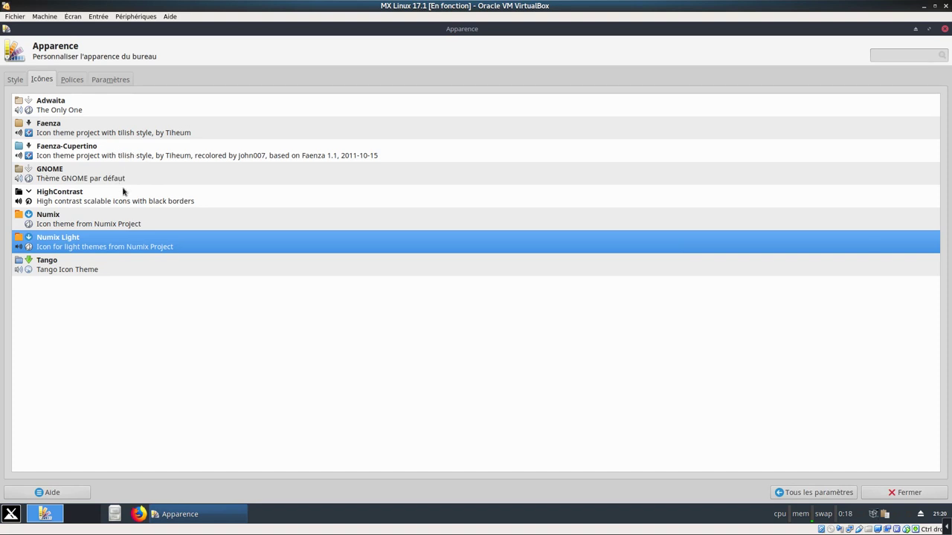
click(81, 225)
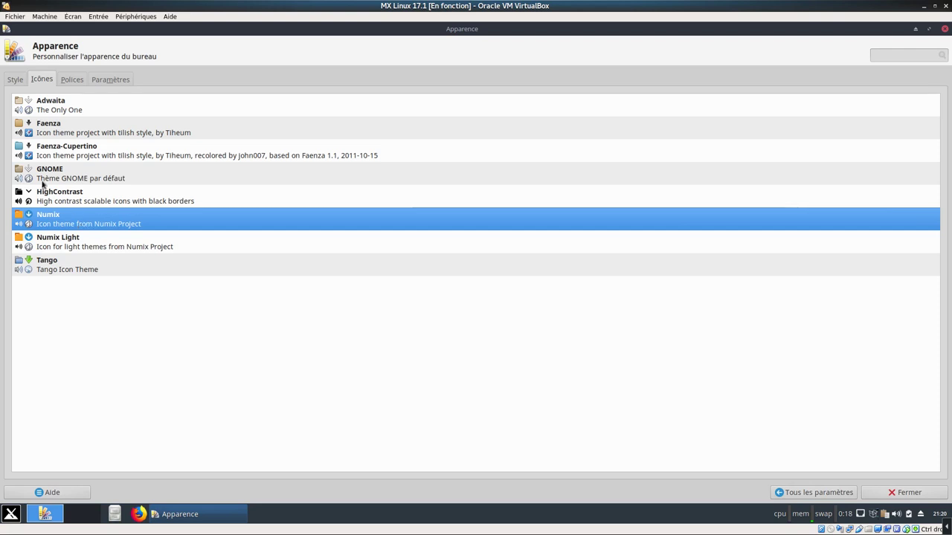
Review the Polices tab, font chooser and Paramètres tab, then close Appearance
click(82, 83)
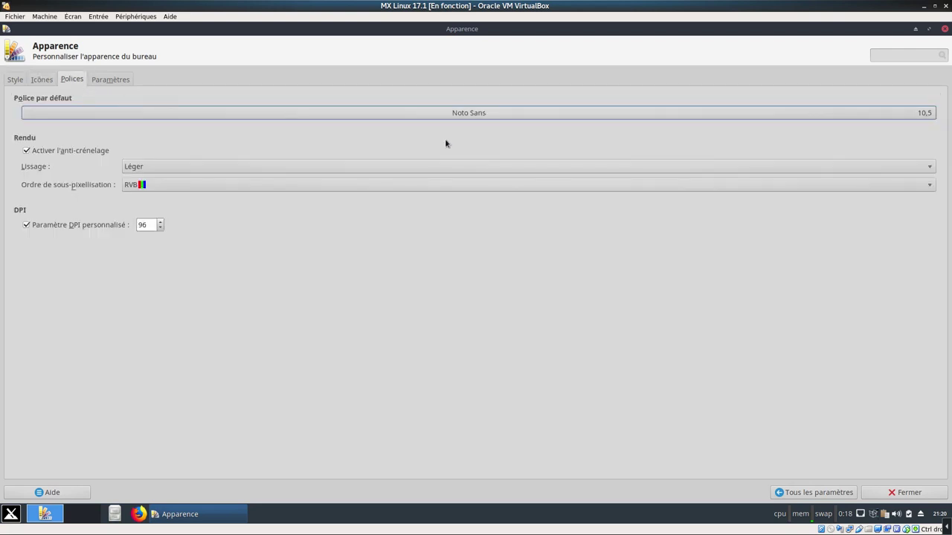
click(465, 119)
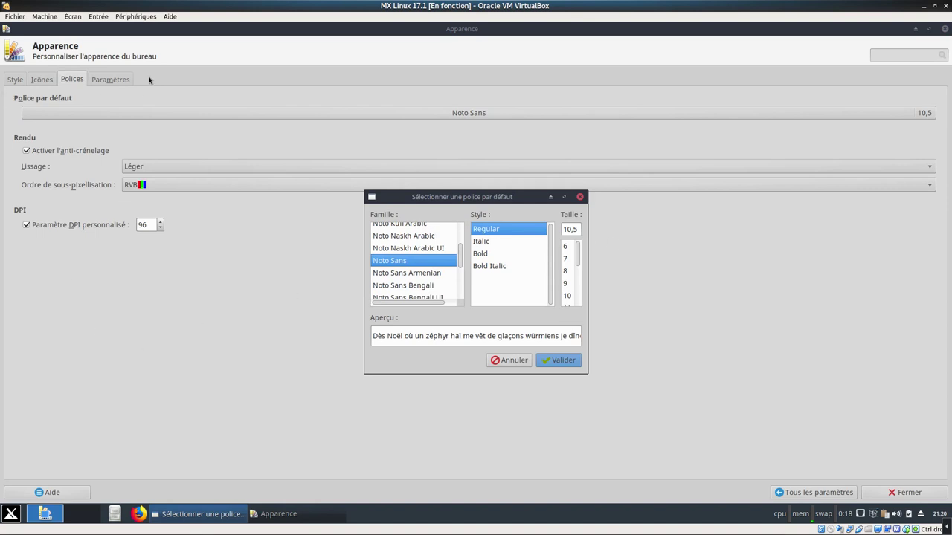
click(119, 80)
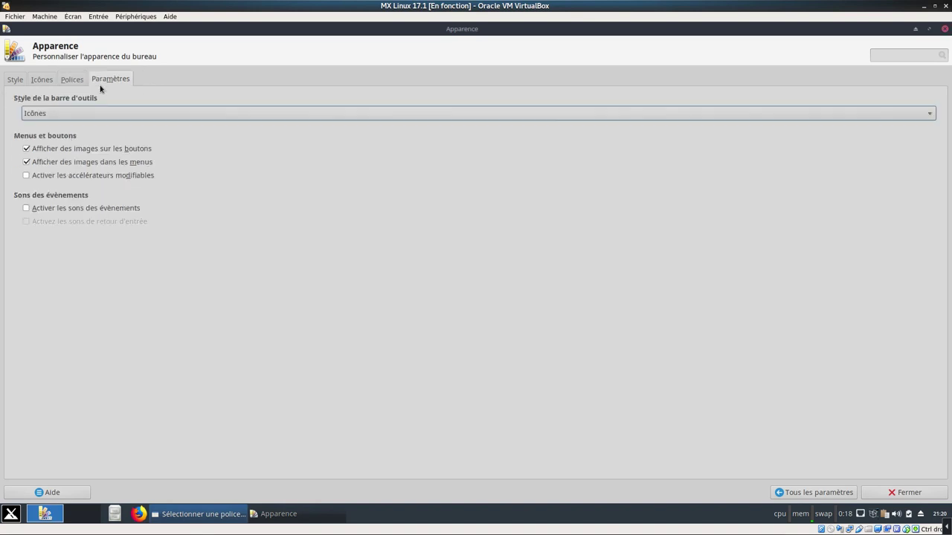
click(945, 29)
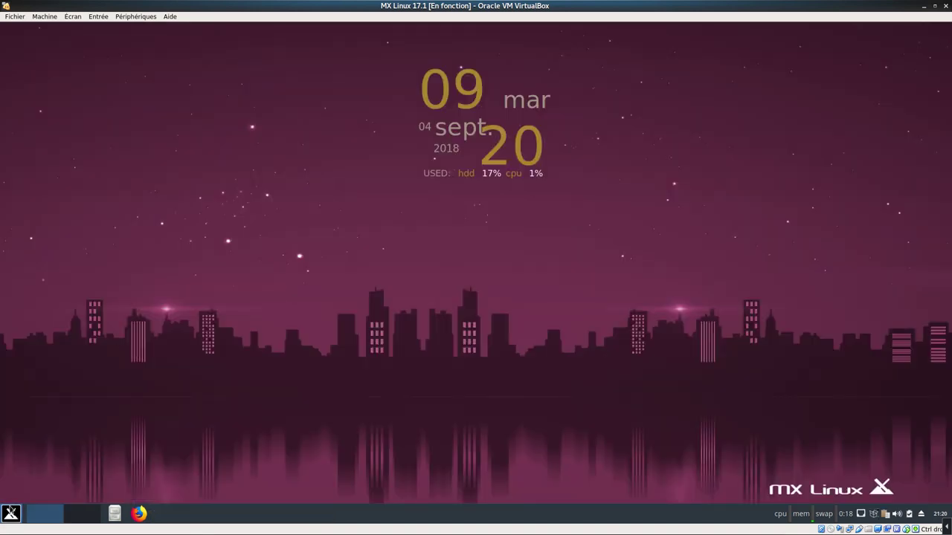
click(11, 513)
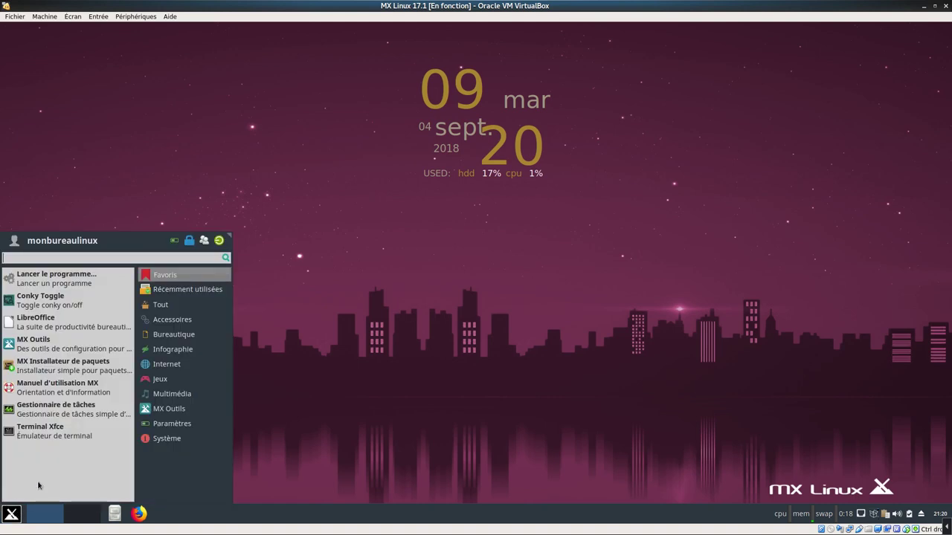
click(75, 439)
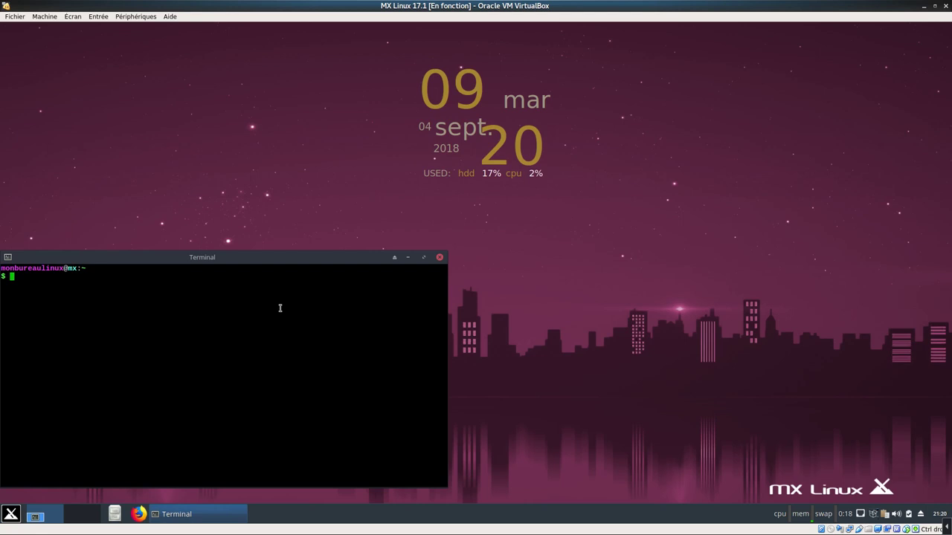
text(uname -r)
key(Return)
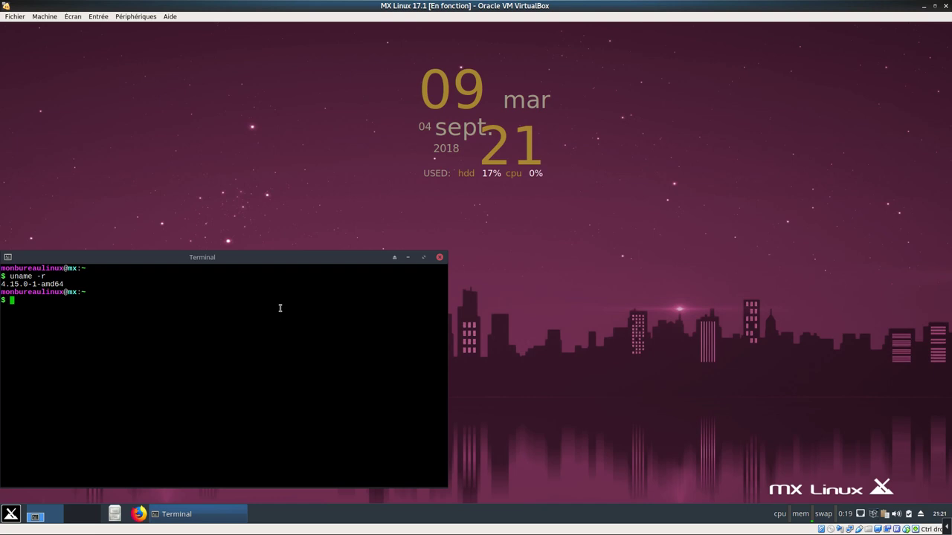
key(Up)
key(BackSpace)
text(ame -a)
key(Return)
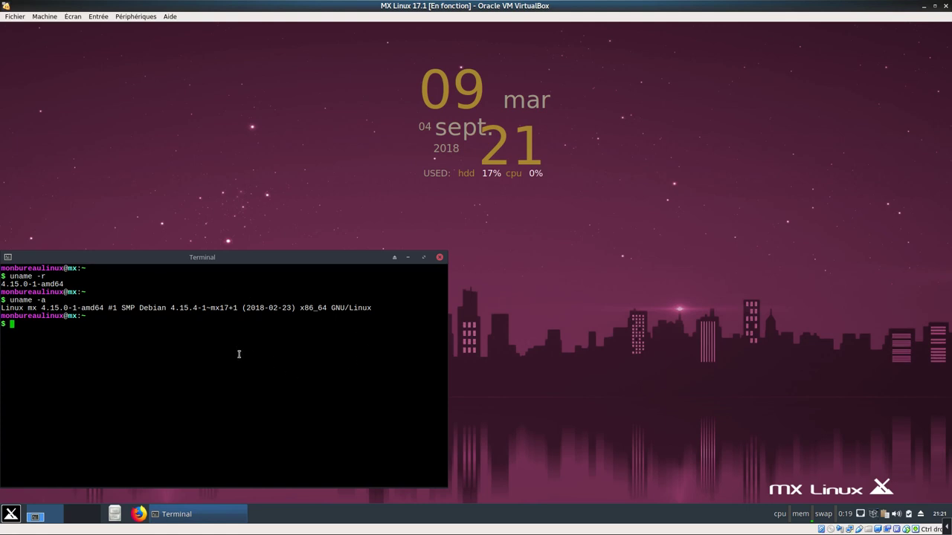
click(11, 513)
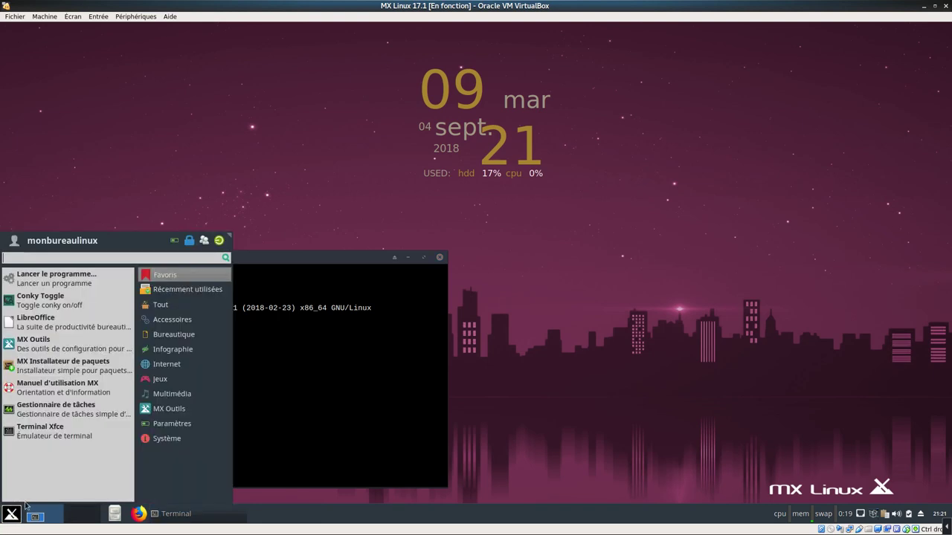
click(171, 438)
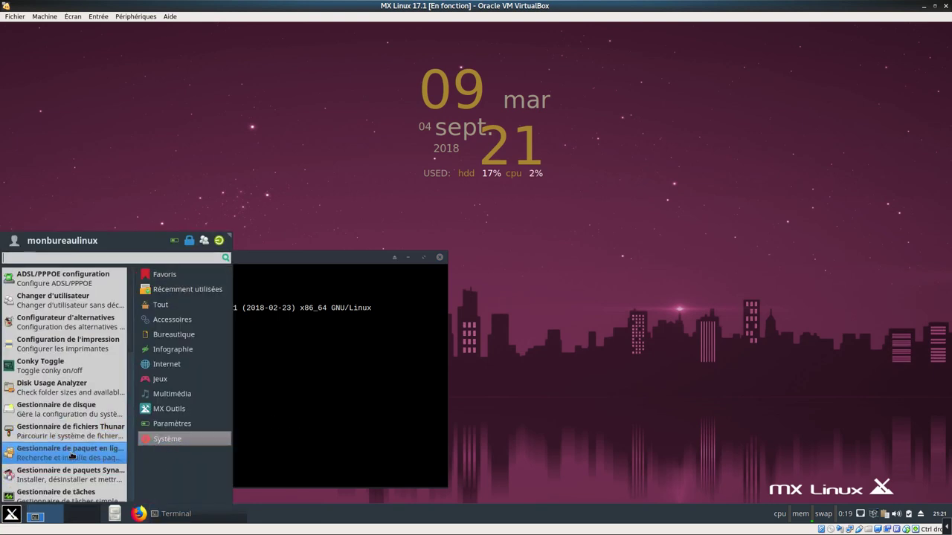
click(171, 423)
click(163, 276)
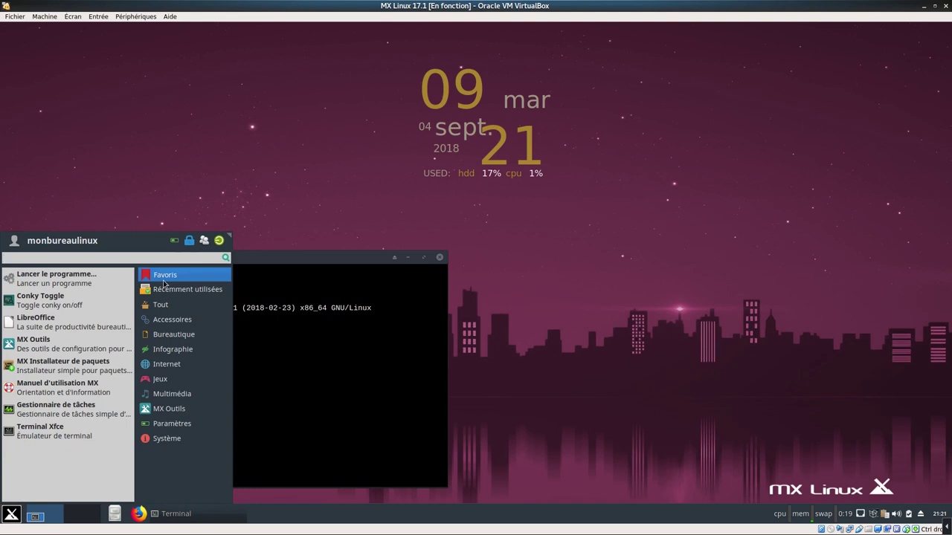
click(165, 289)
click(268, 380)
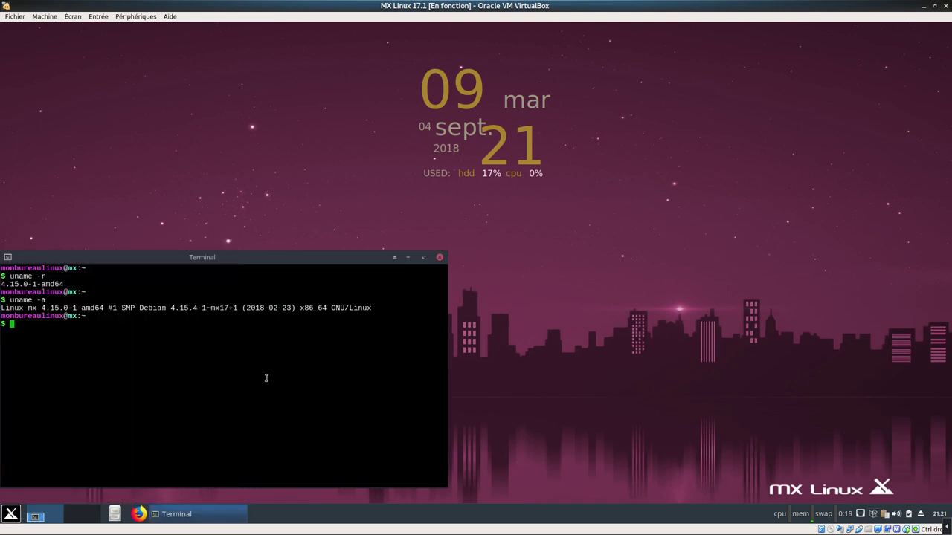
text(xfce --version)
key(Return)
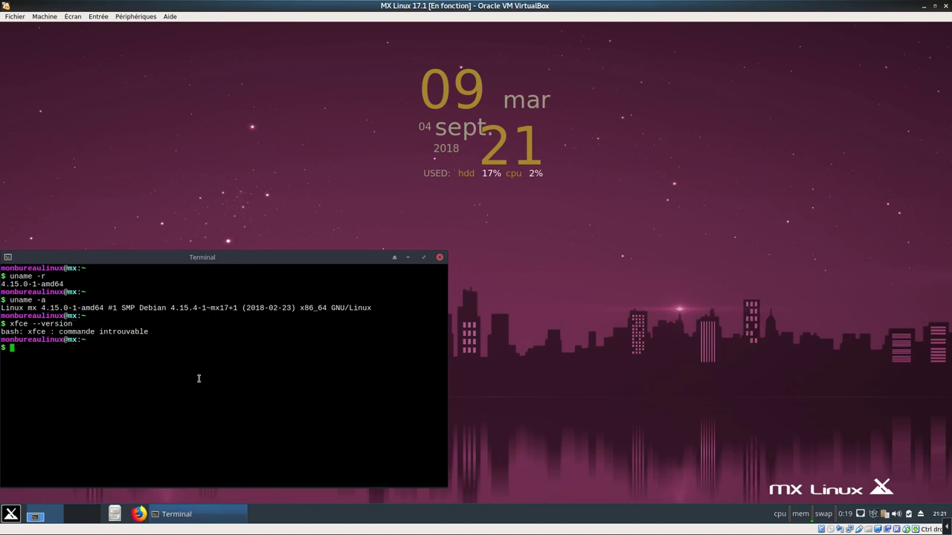
key(Up)
key(Left)
key(Left)
key(Left)
key(Left)
key(Left)
key(Left)
key(Left)
key(Left)
key(Left)
key(Delete)
key(Return)
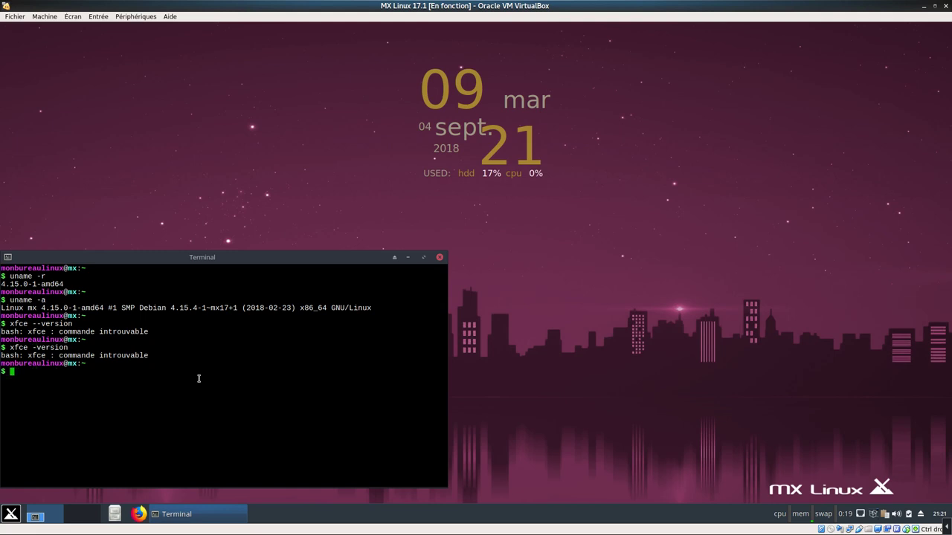
text(xfce)
key(Return)
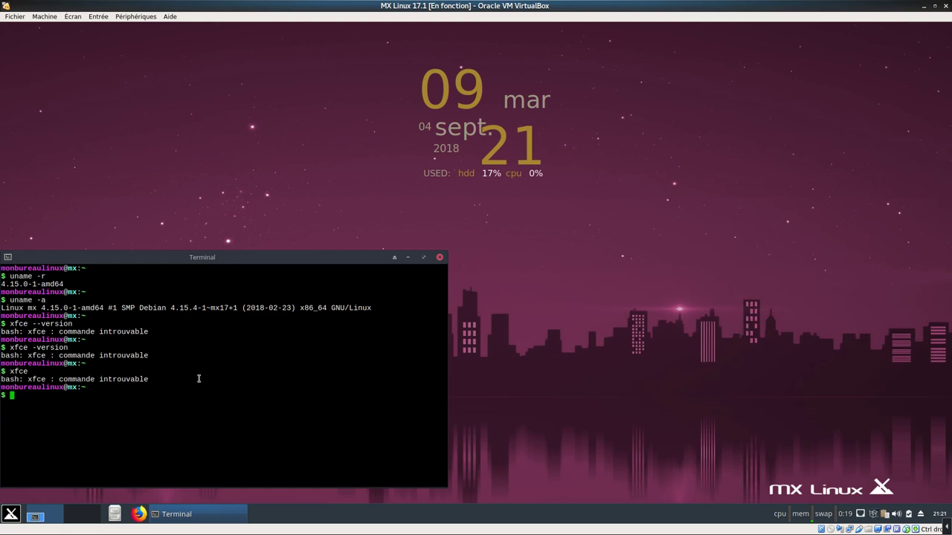
click(439, 257)
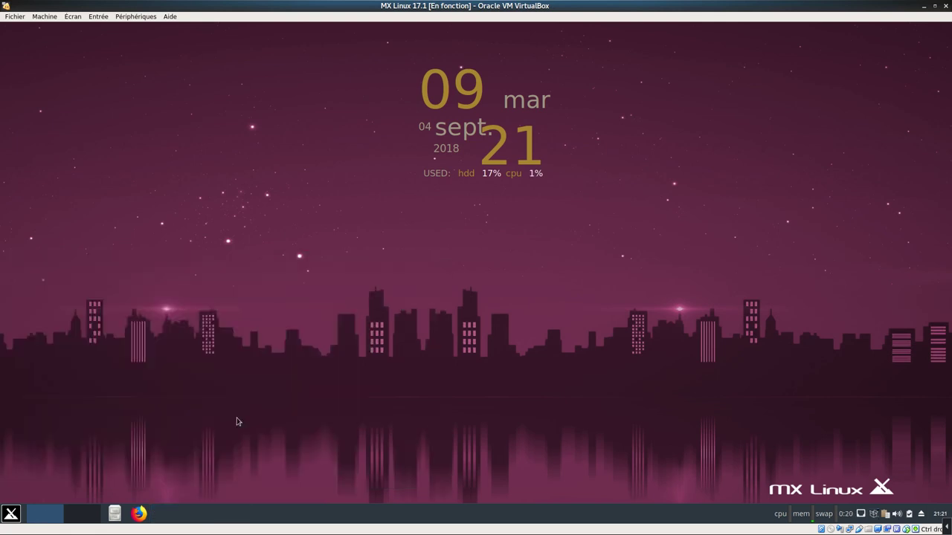
Launch Terminal Xfce from the Whisker menu and run neofetch to show the system summary
click(11, 514)
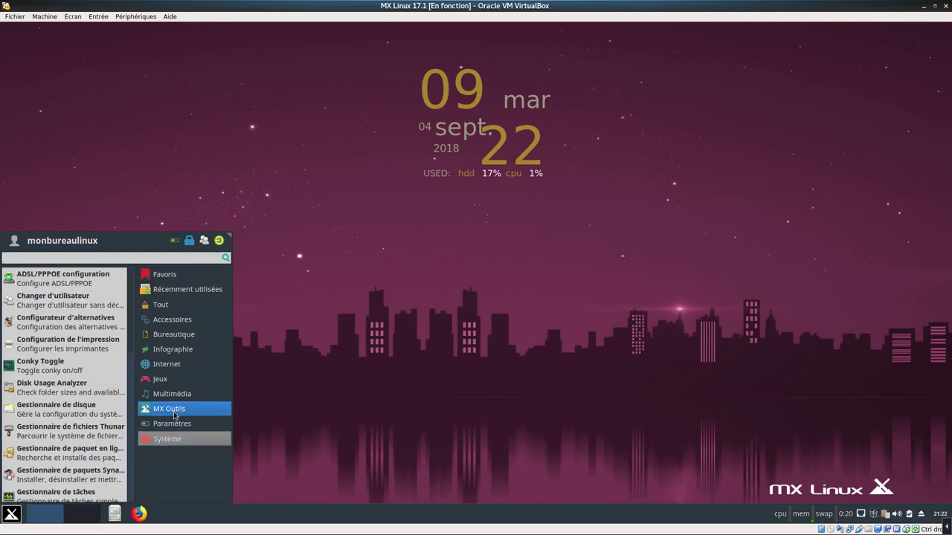
mouse_move(177, 426)
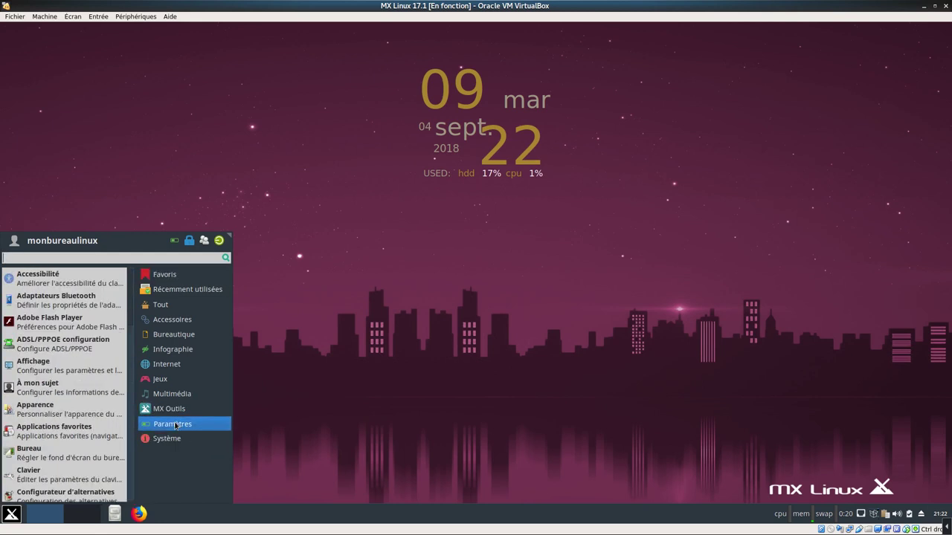
mouse_move(174, 349)
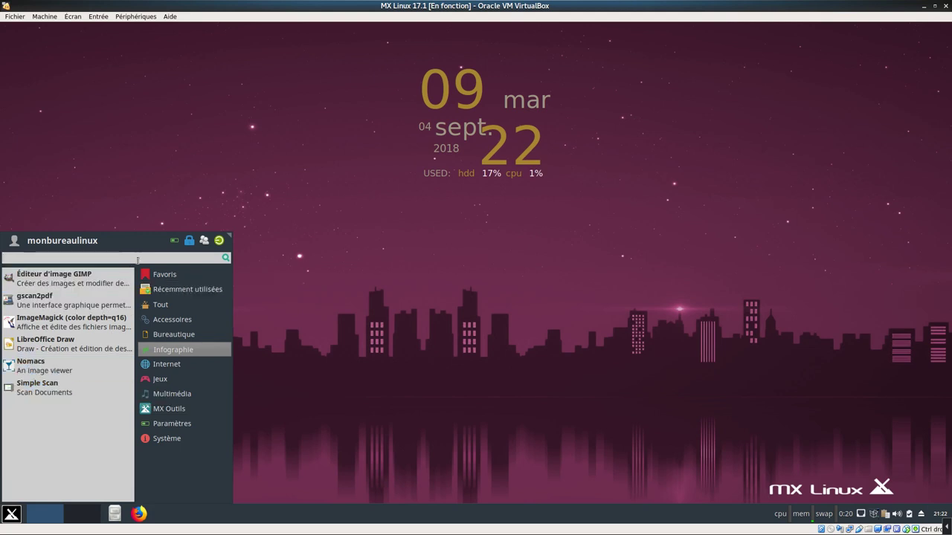
click(11, 513)
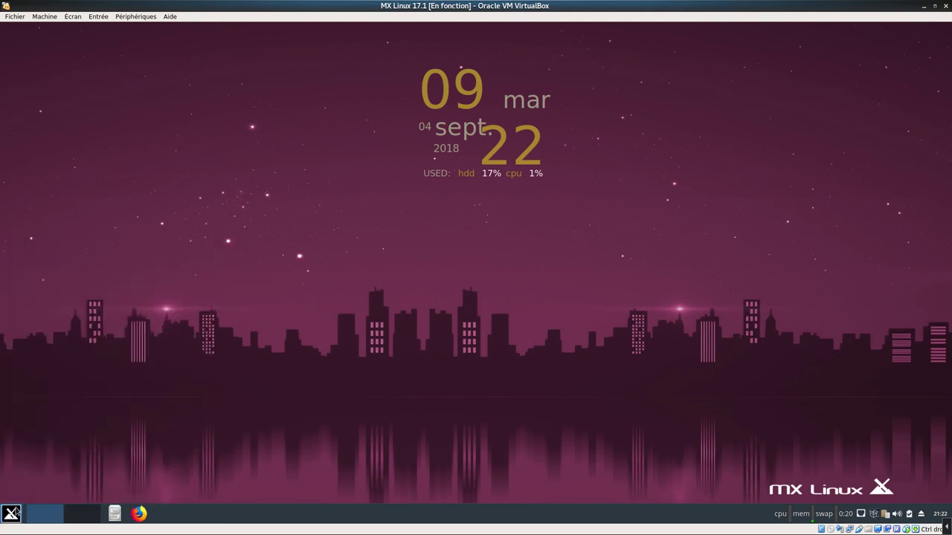
click(11, 513)
click(43, 432)
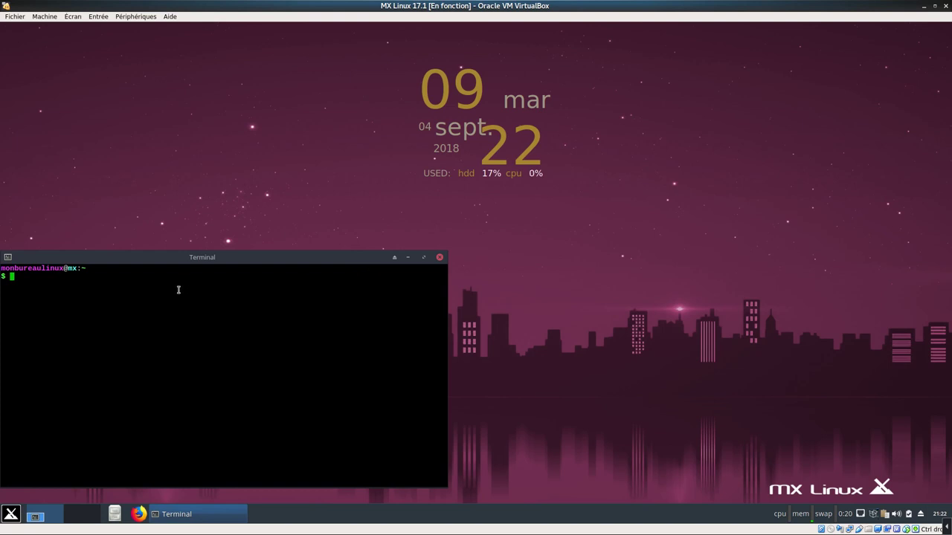
text(neo)
key(Tab)
key(Return)
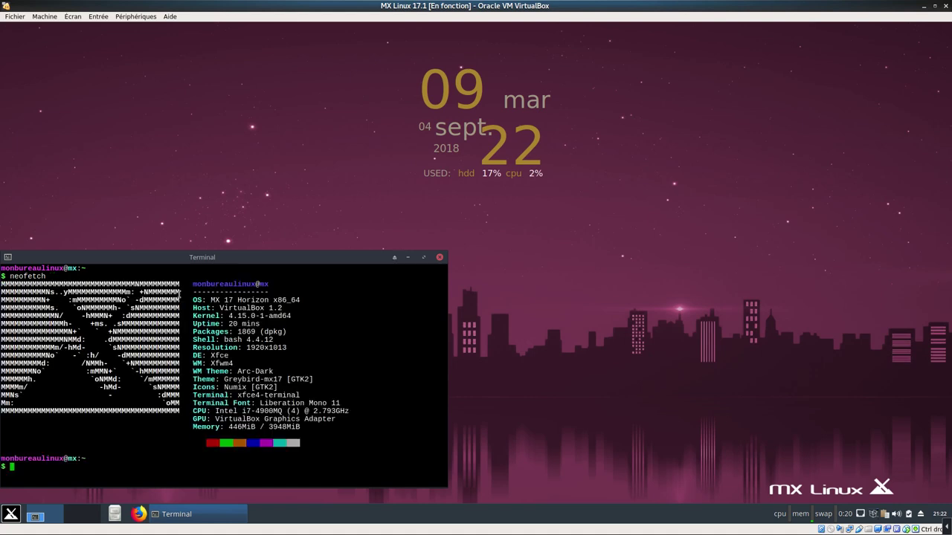